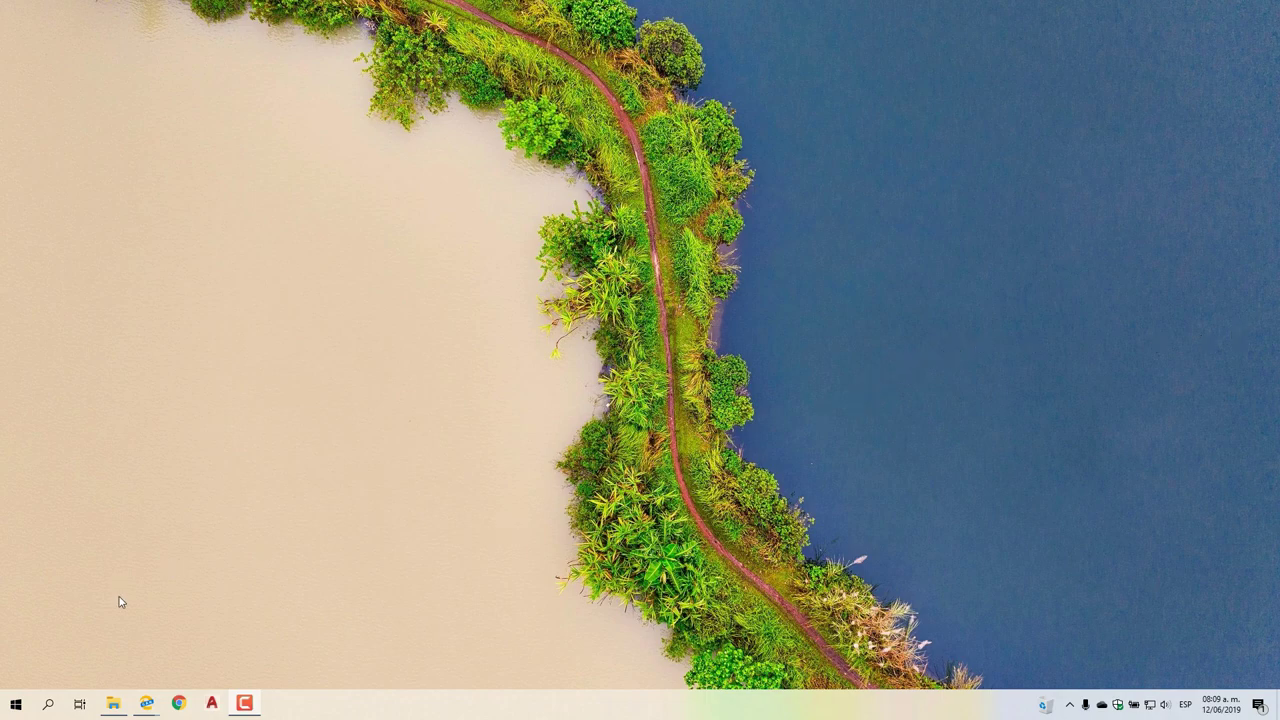
Switch to the browser and start downloading the latest Cemu version (v1.15.8, Win x64) from the Cemu website.
{"action": "mouse_move", "coordinate": [147, 697]}
{"action": "left_click", "coordinate": [150, 656]}
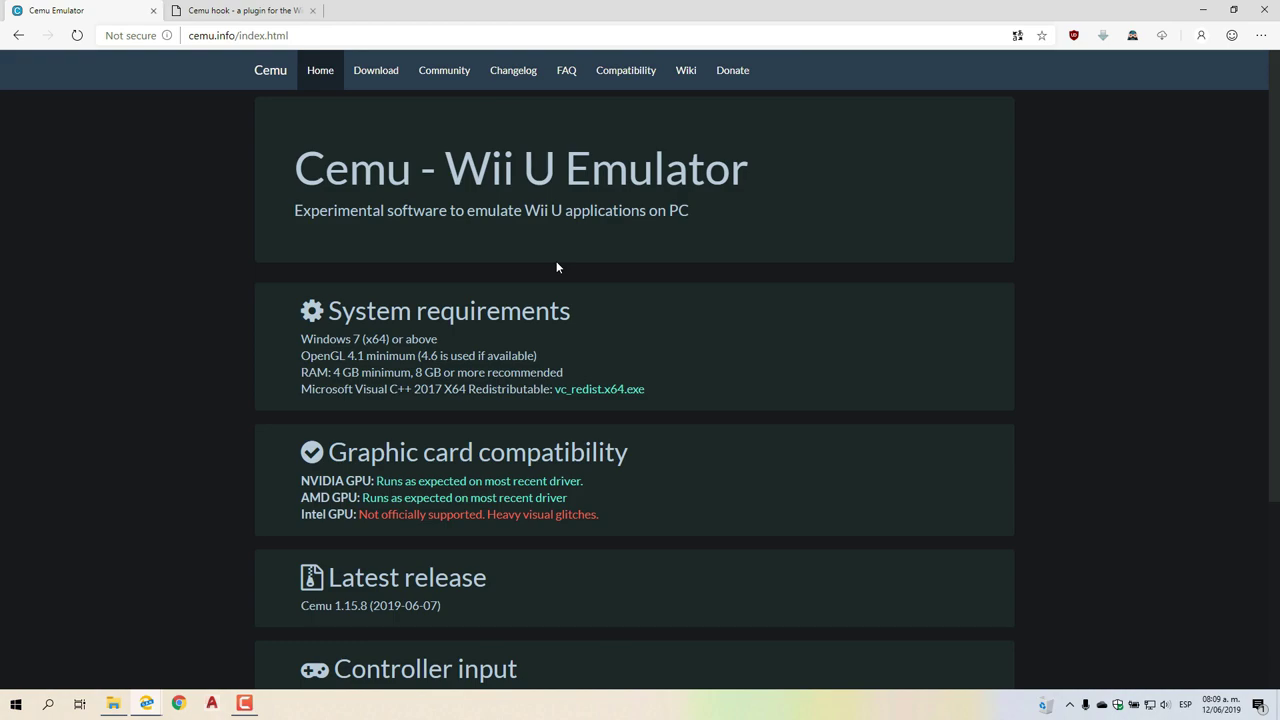
{"action": "left_click", "coordinate": [376, 78]}
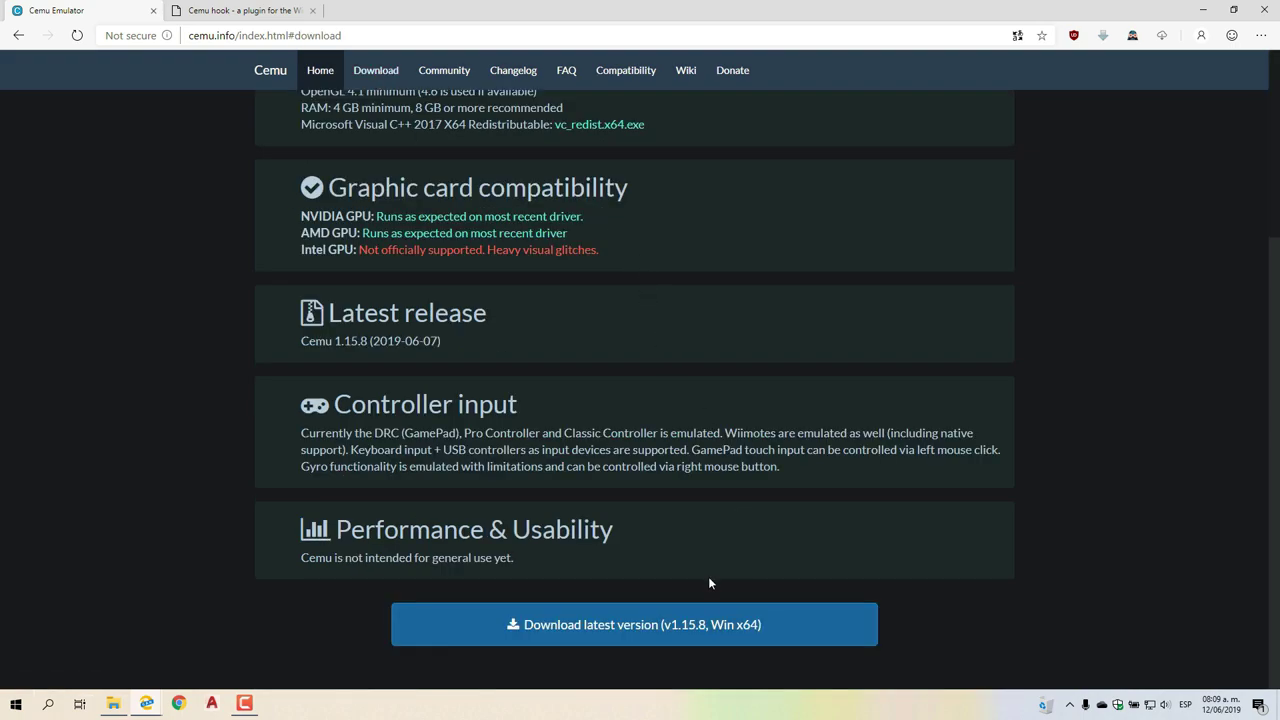
{"action": "left_click", "coordinate": [681, 628]}
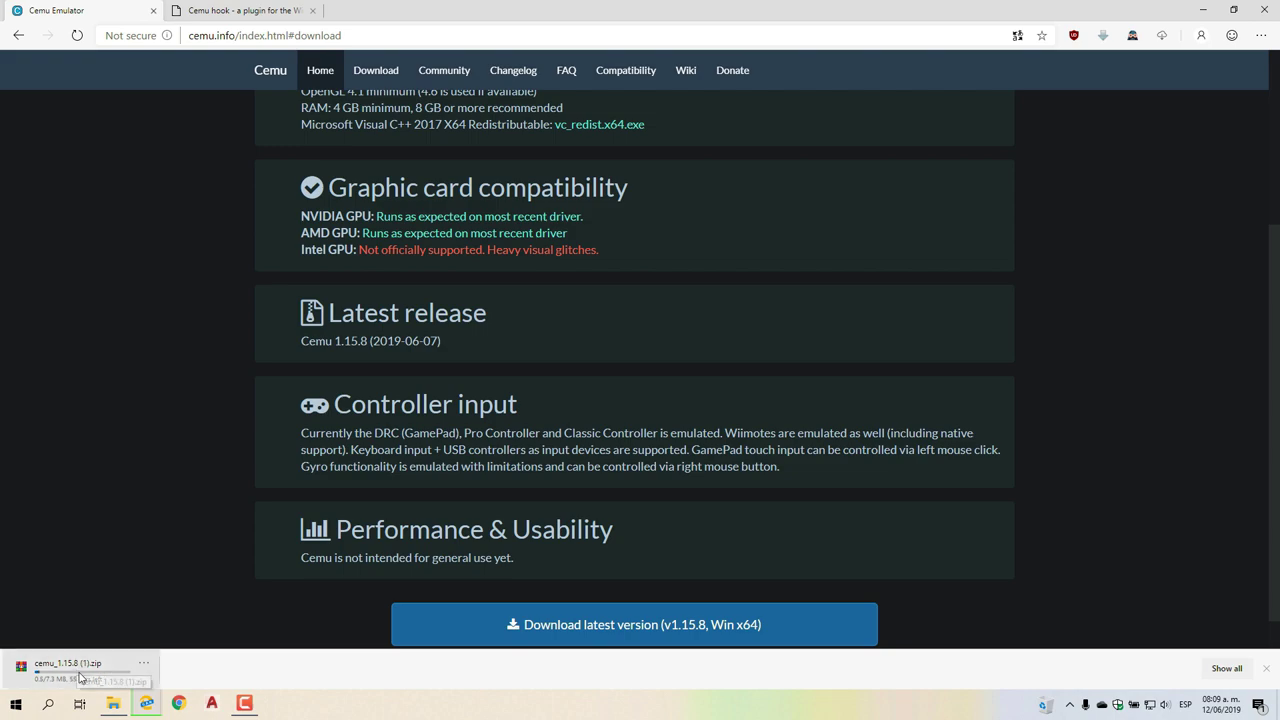
Cancel the running cemu_1.15.8 (1).zip download and dismiss the download bar.
{"action": "left_click", "coordinate": [143, 665]}
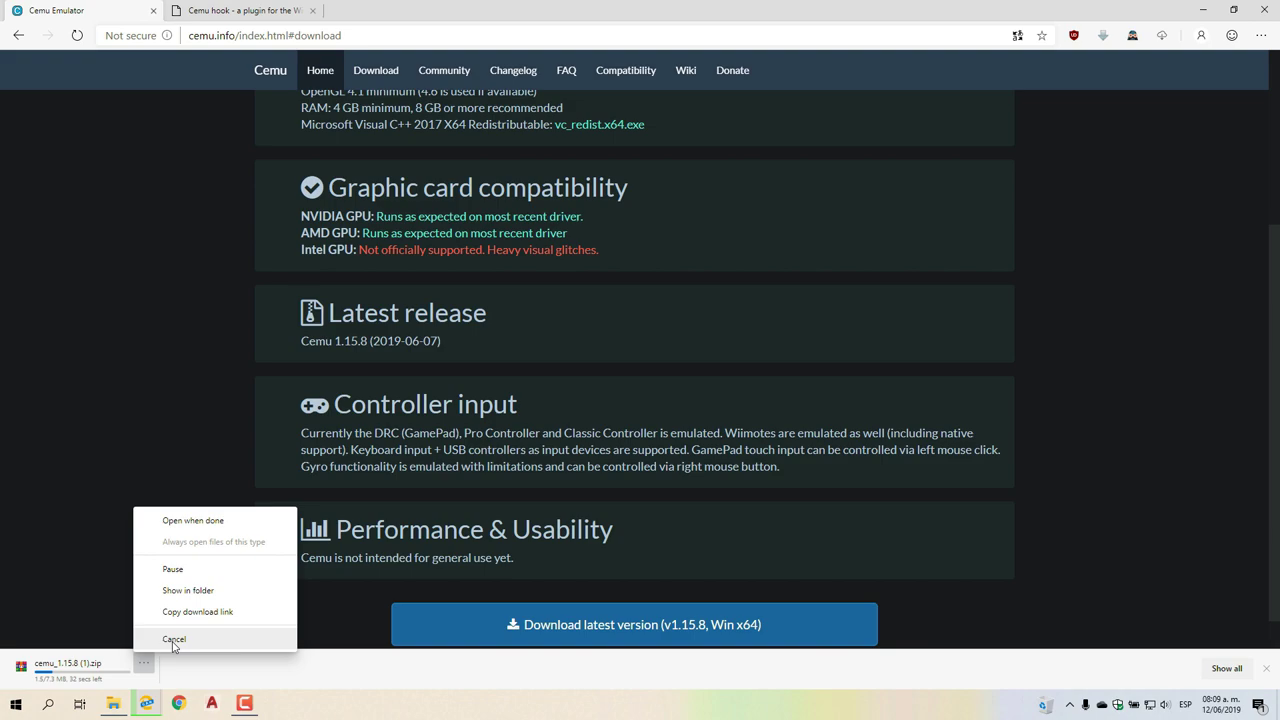
{"action": "left_click", "coordinate": [174, 640]}
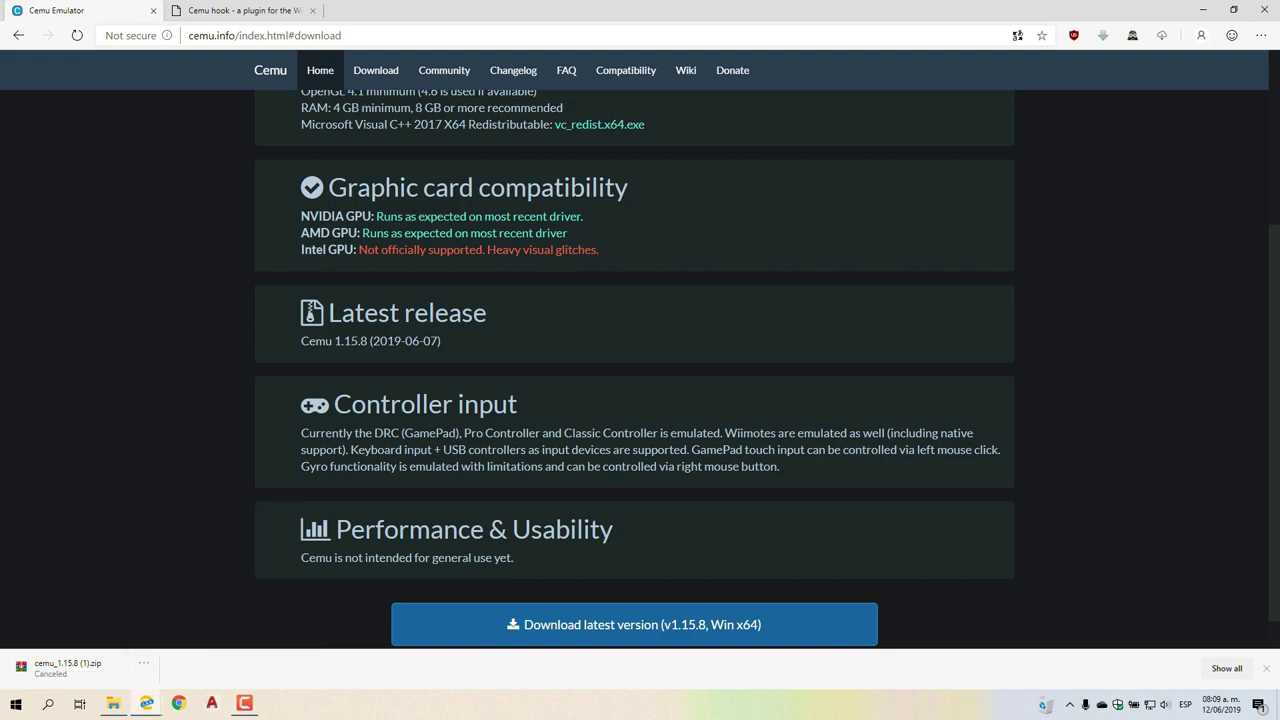
{"action": "left_click", "coordinate": [1266, 668]}
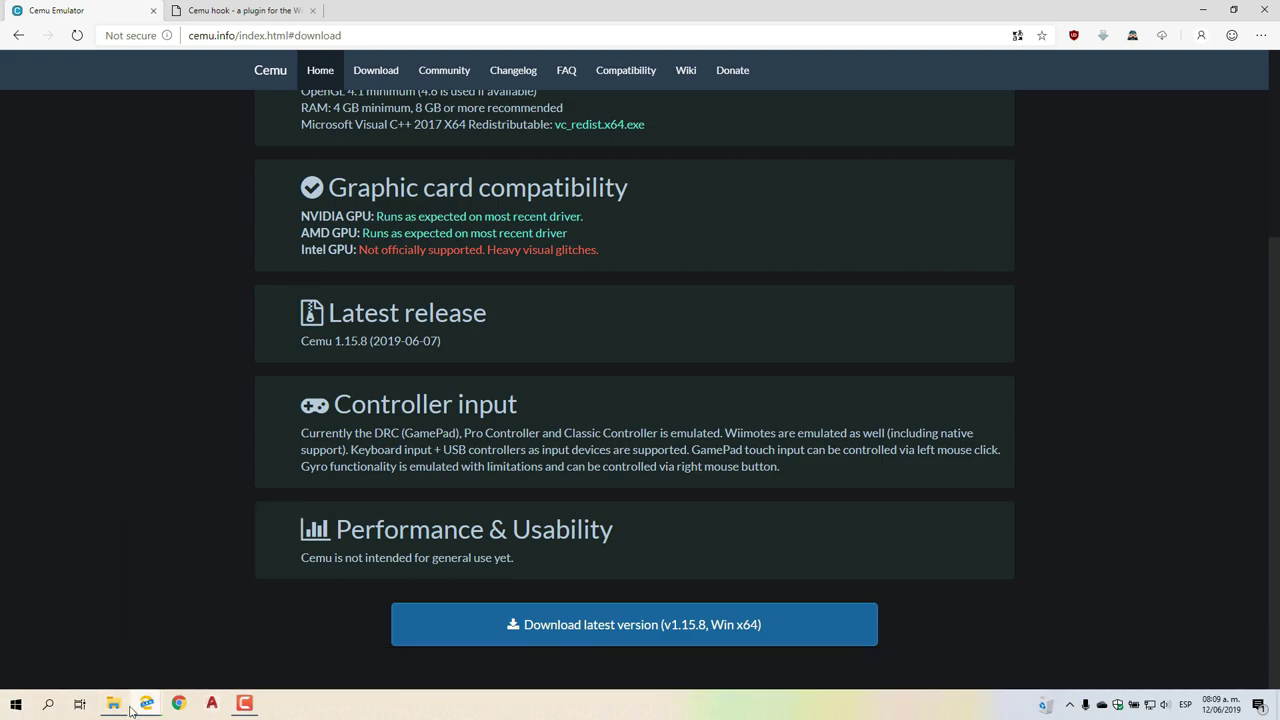
Switch to File Explorer and examine the contents of the CEMU folder on drive C.
{"action": "left_click", "coordinate": [214, 663]}
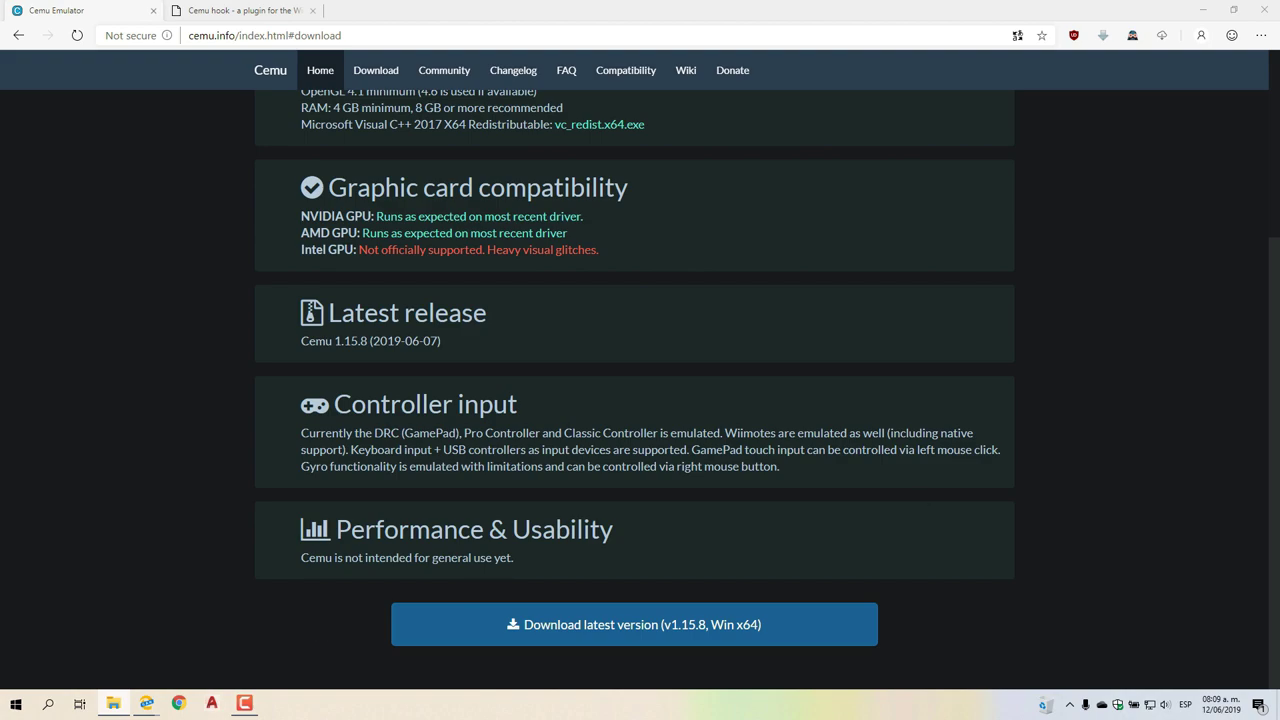
{"action": "key", "text": "alt+Tab"}
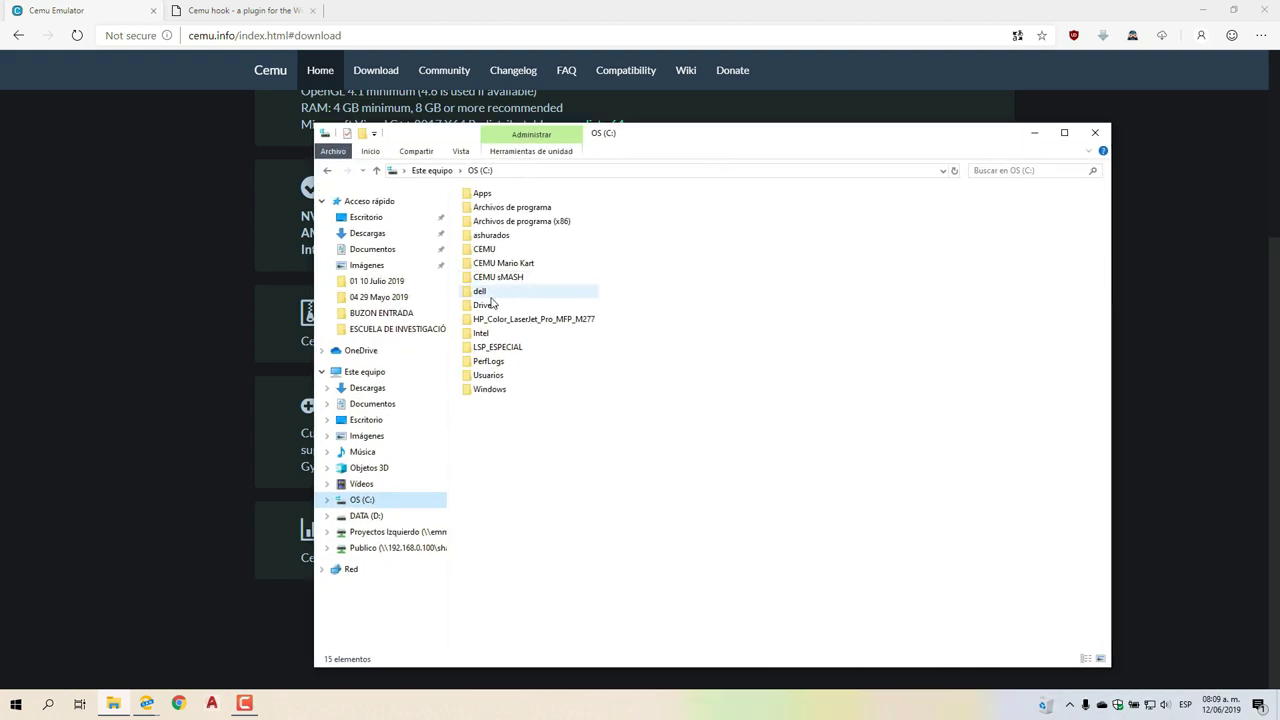
{"action": "double_click", "coordinate": [491, 254]}
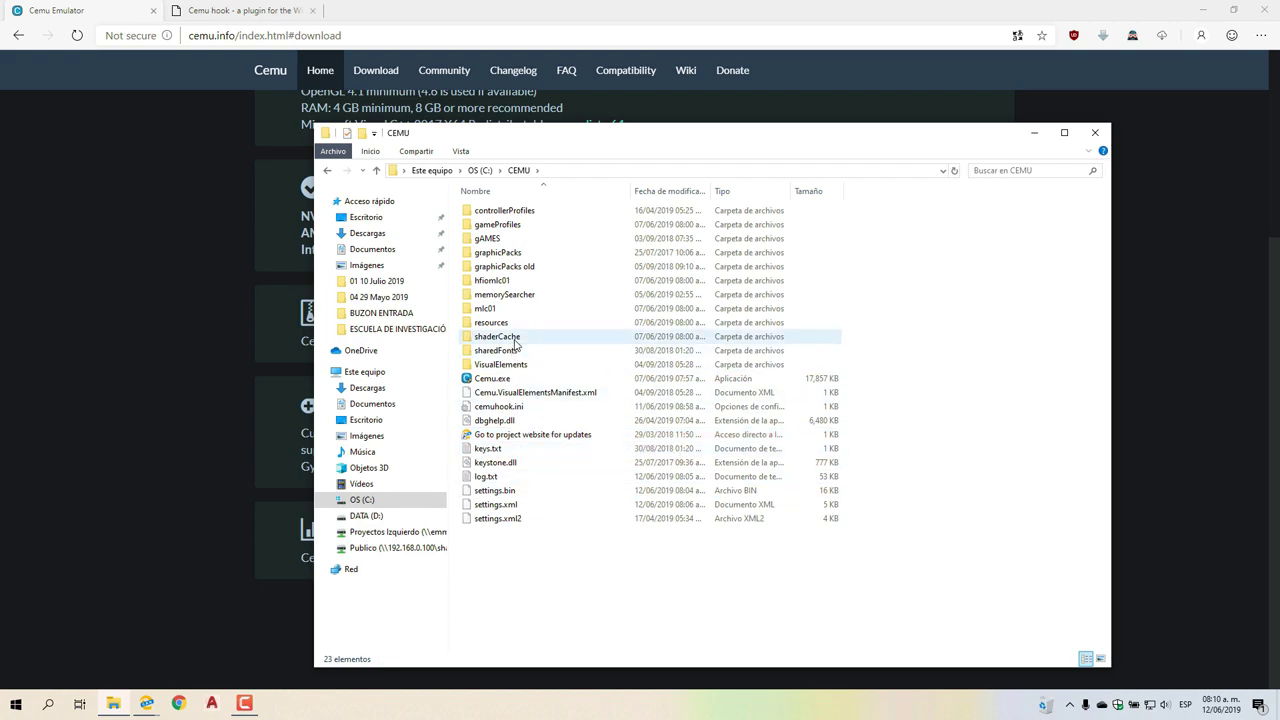
{"action": "mouse_move", "coordinate": [516, 344]}
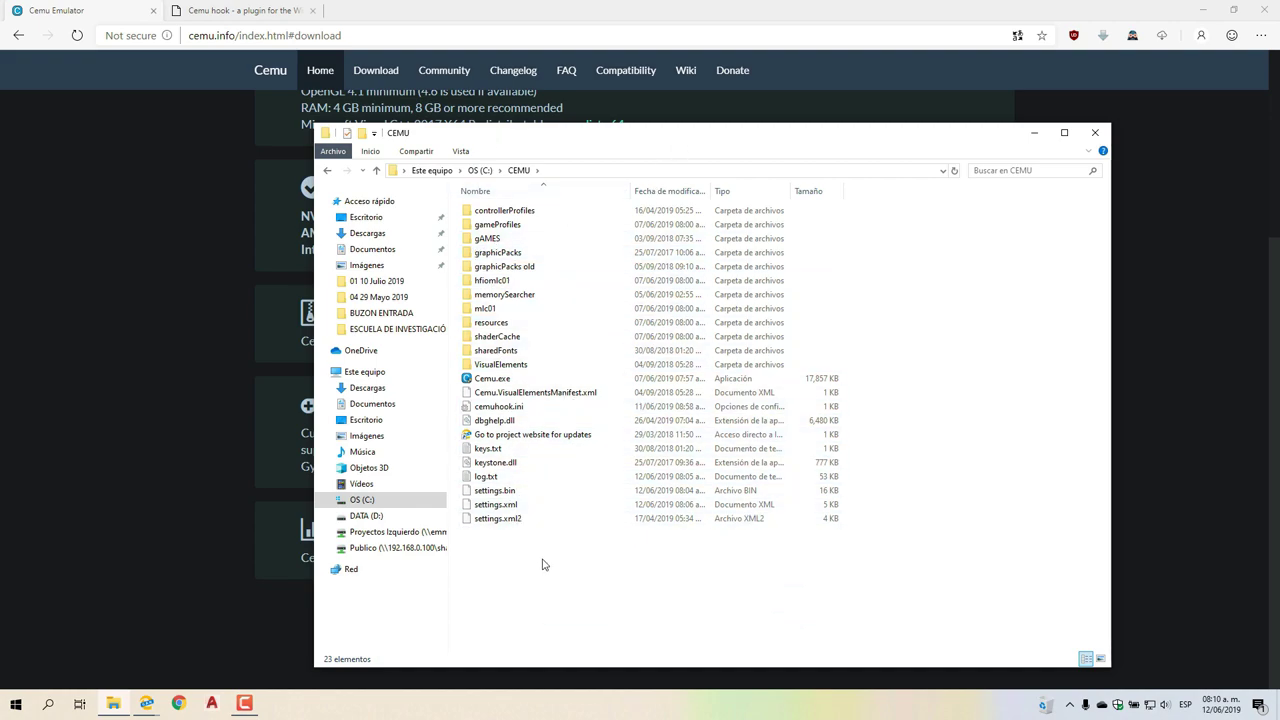
Return to the browser and download Cemu hook 0.5.7.2 for 1.12.1-1.15.7 from the Cemuhook site.
{"action": "key", "text": "alt+Tab"}
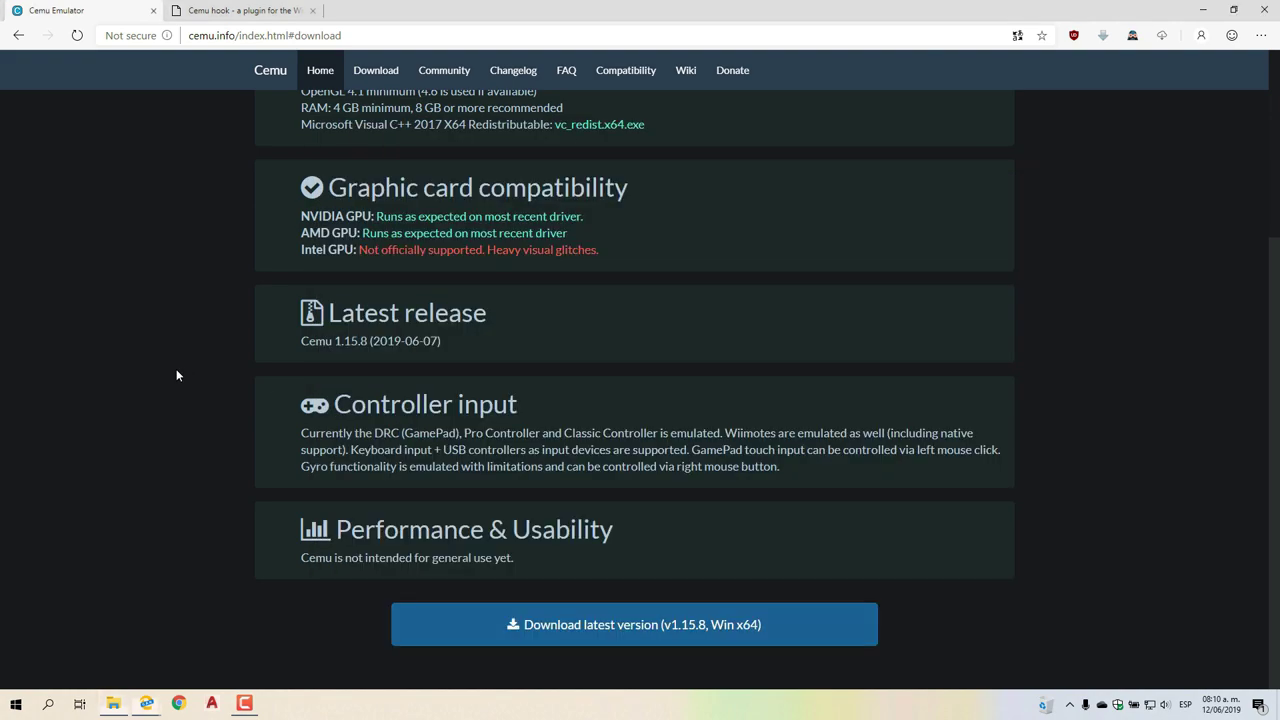
{"action": "left_click", "coordinate": [251, 12]}
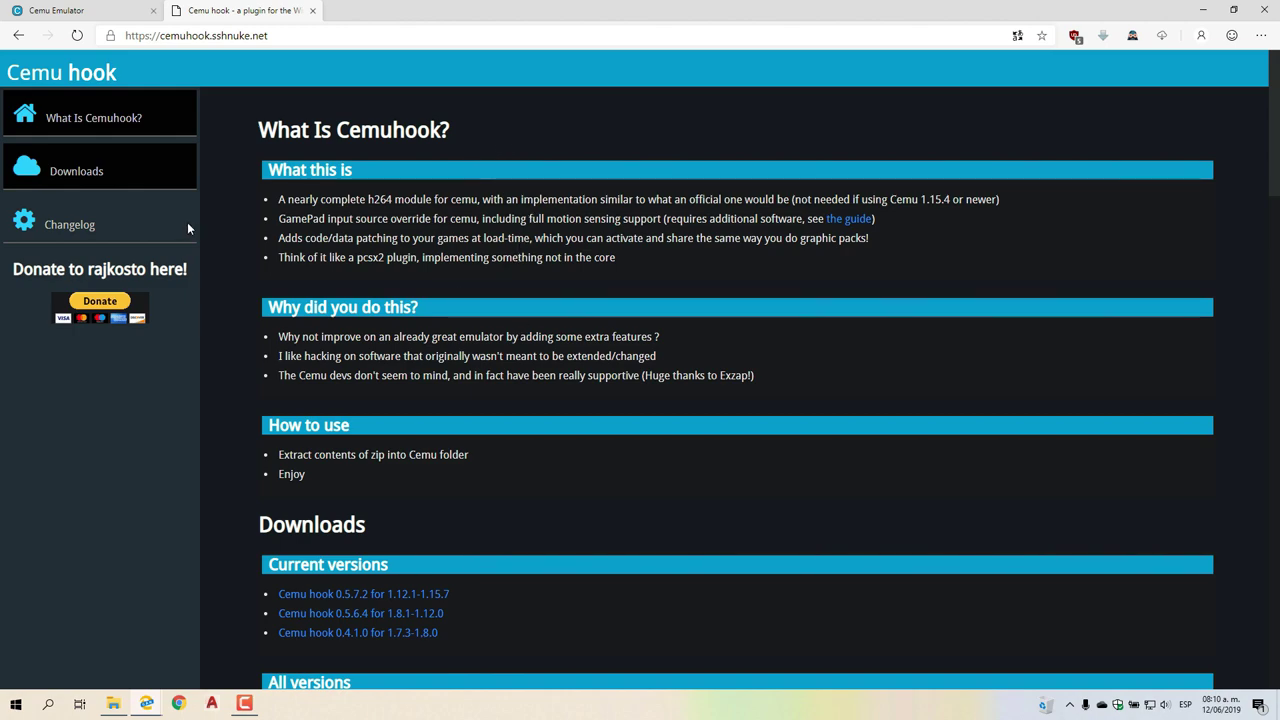
{"action": "left_click", "coordinate": [93, 184]}
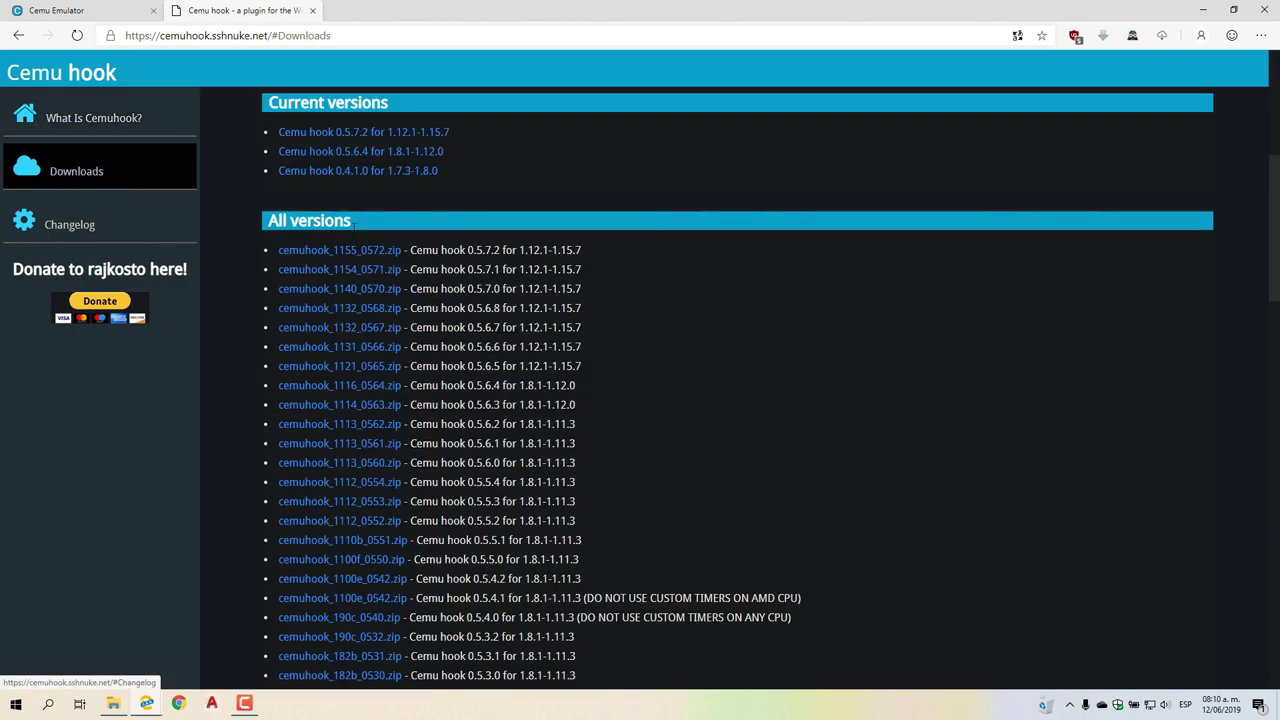
{"action": "left_click", "coordinate": [442, 138]}
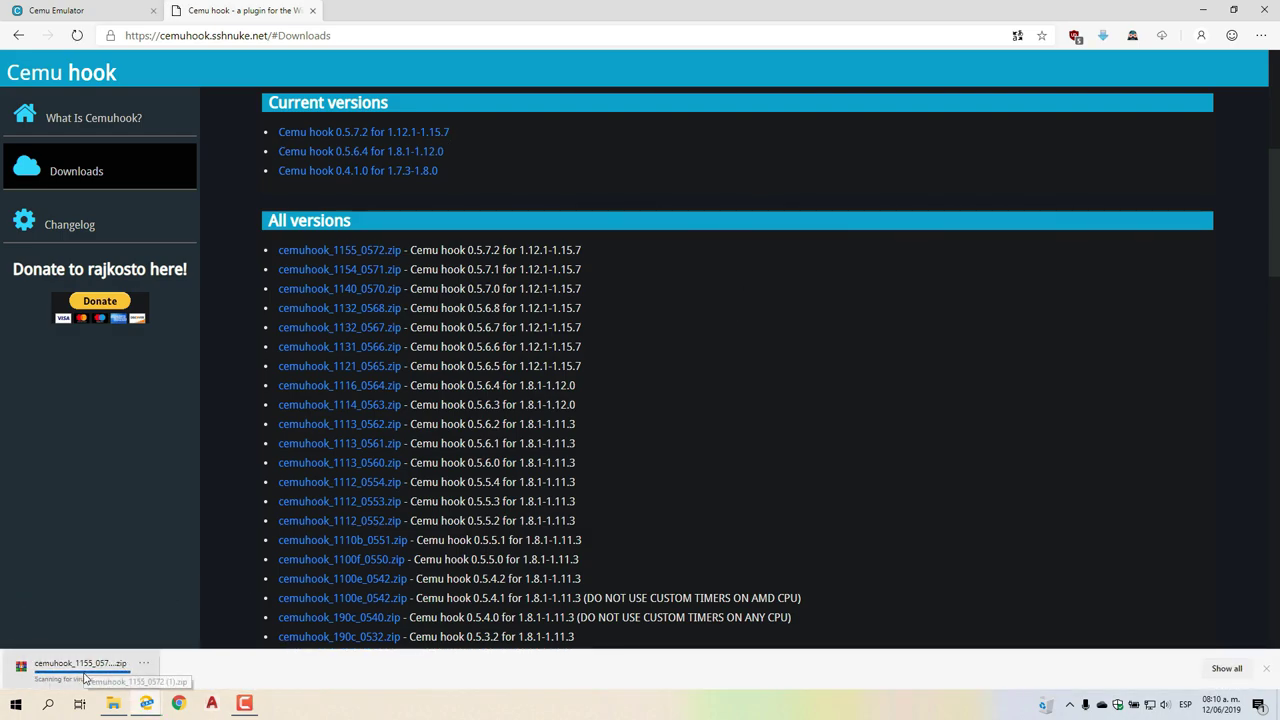
Open the downloaded cemuhook_1155_0572 (1).zip in WinRAR, dismiss the expiry notice, examine the archive's contents and close it.
{"action": "left_click", "coordinate": [84, 670]}
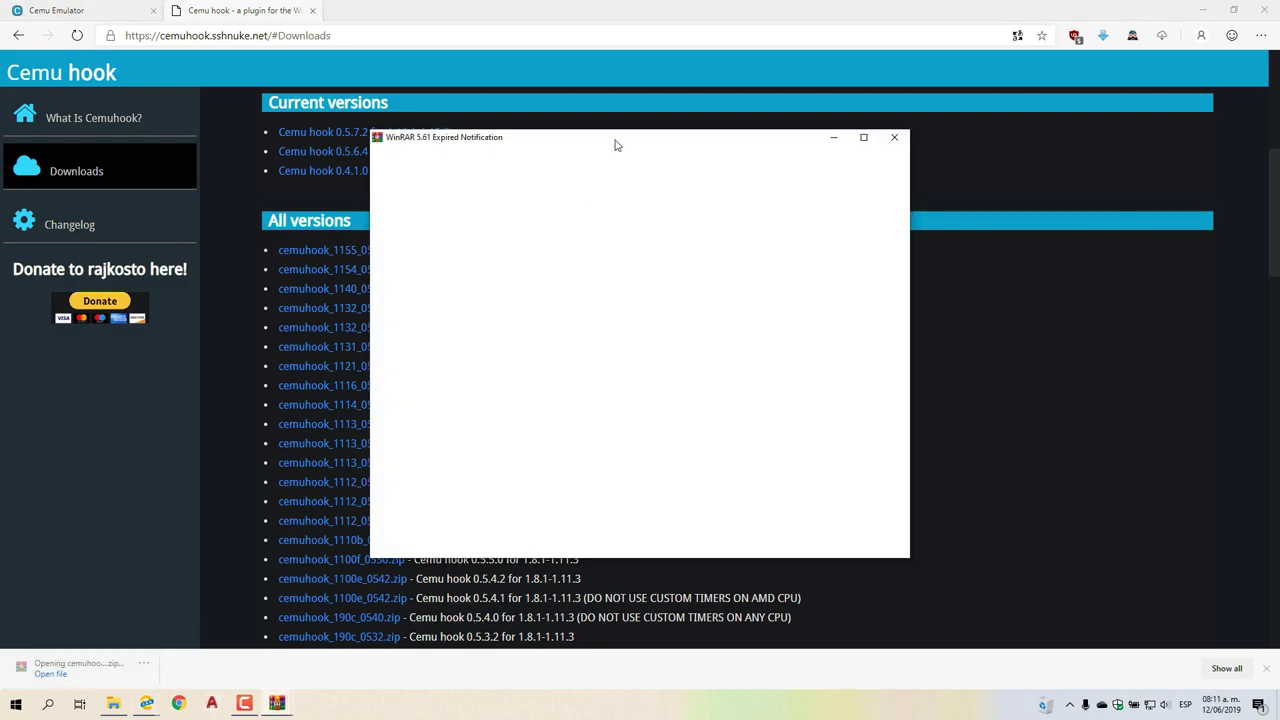
{"action": "left_click", "coordinate": [894, 137]}
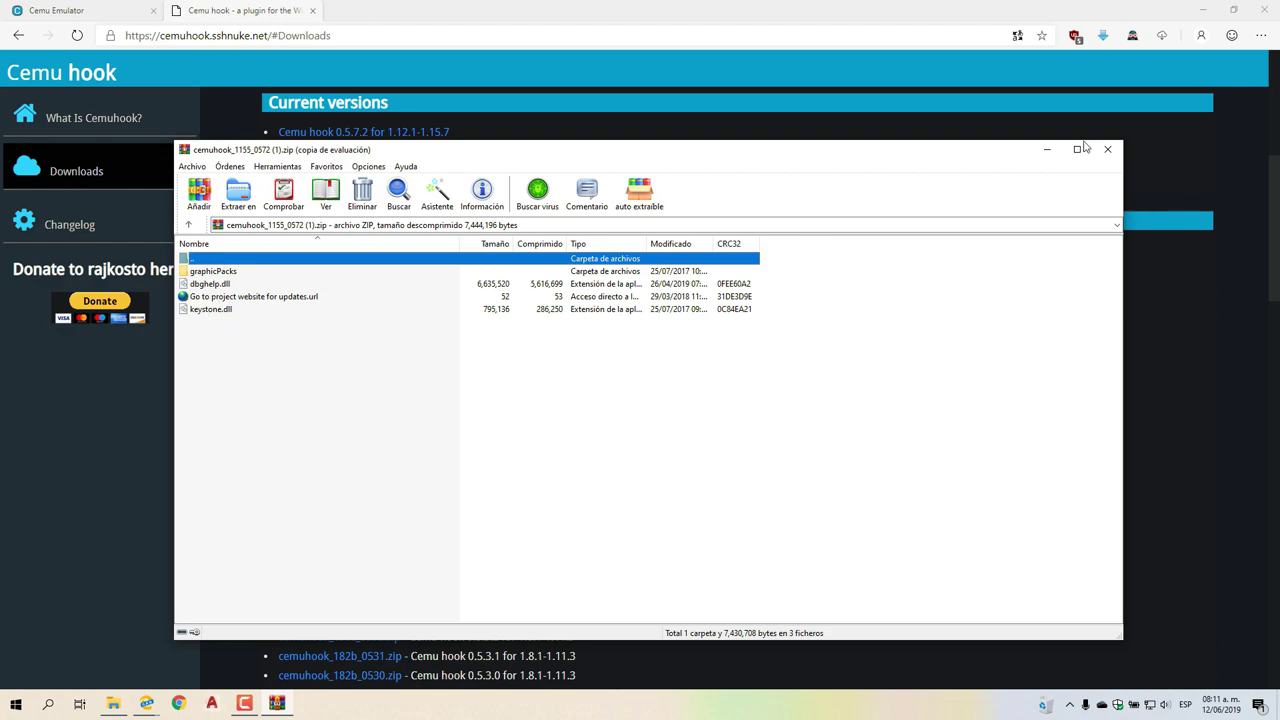
{"action": "left_click", "coordinate": [1107, 149]}
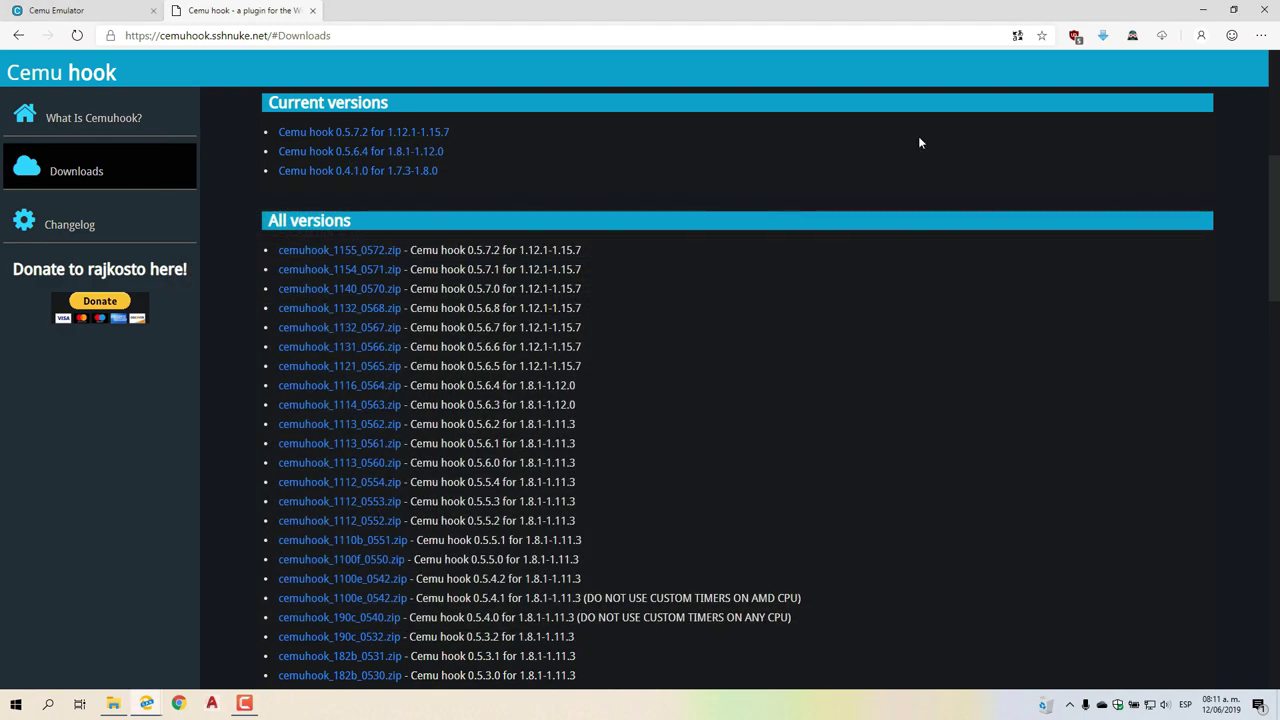
Minimize the browser and File Explorer windows and open the NVIDIA Control Panel maximized.
{"action": "left_click", "coordinate": [1203, 10]}
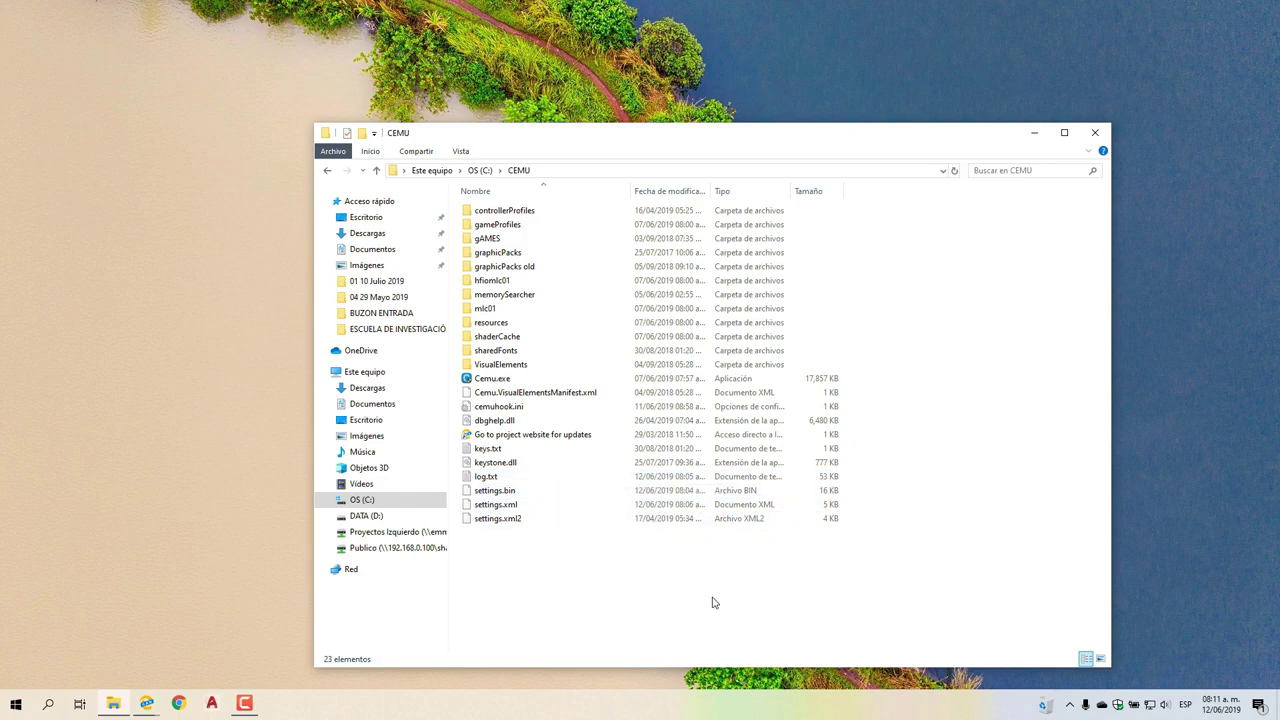
{"action": "left_click", "coordinate": [1037, 137]}
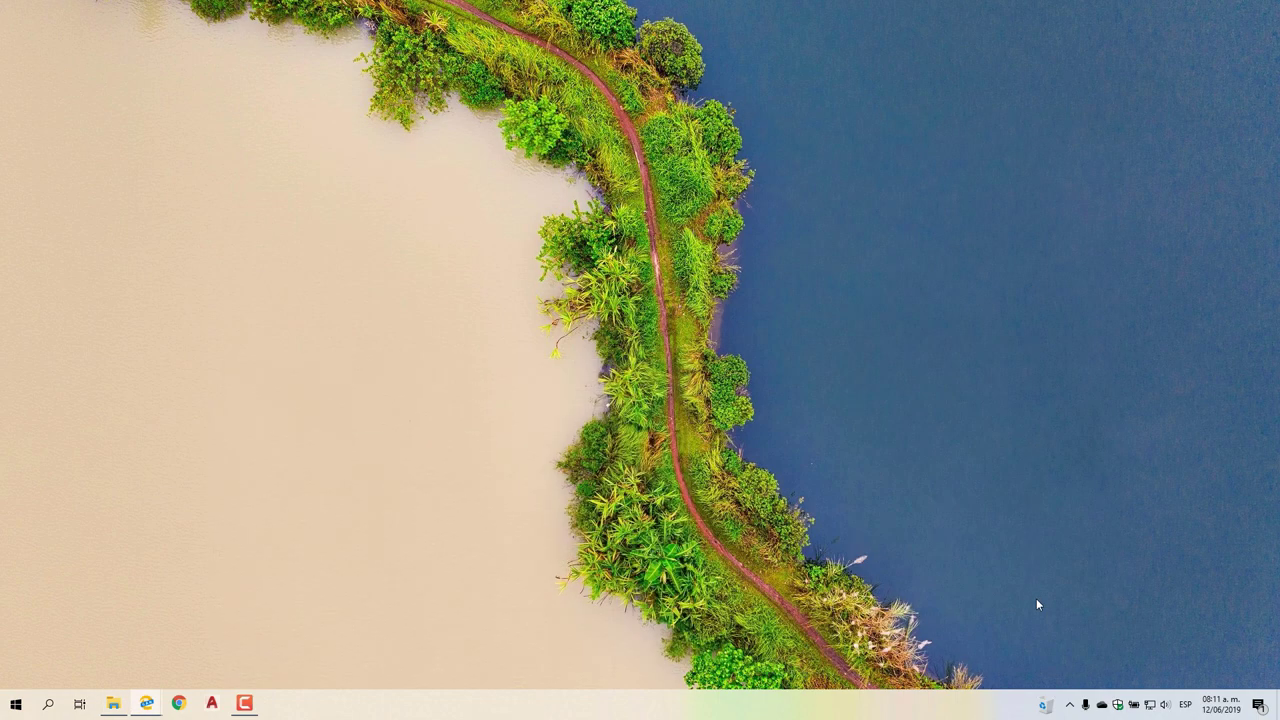
{"action": "left_click", "coordinate": [1072, 706]}
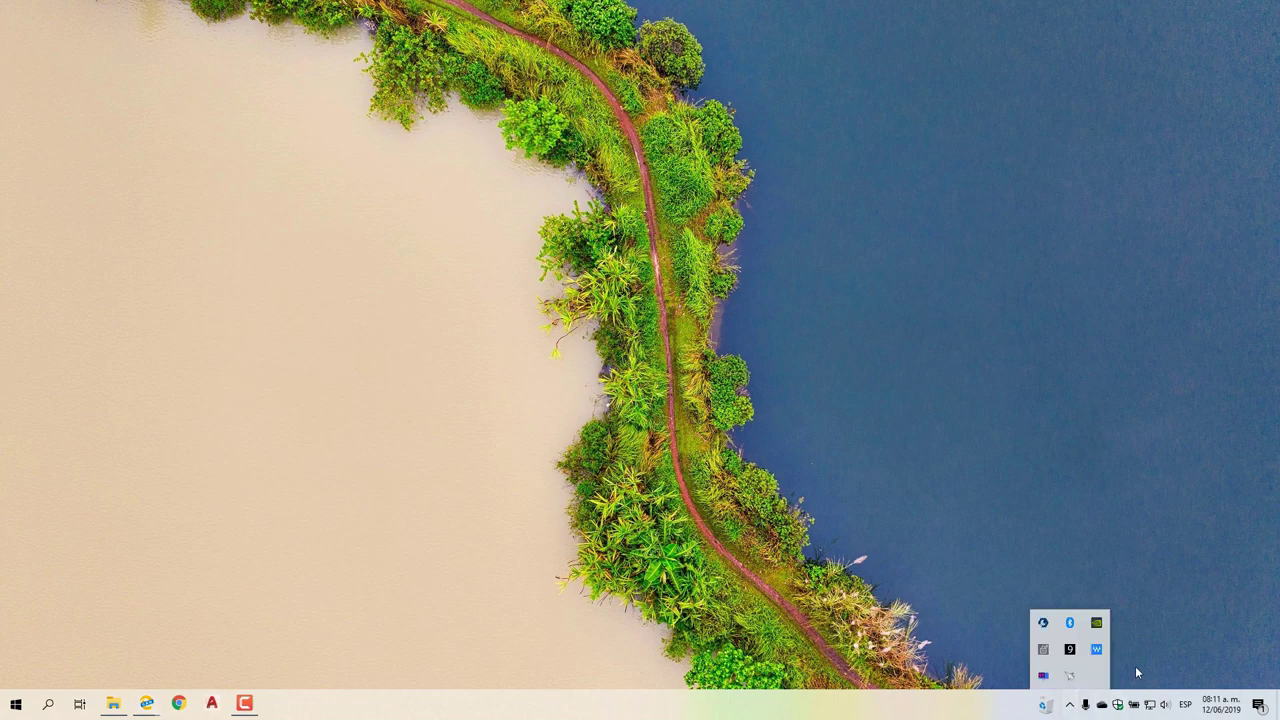
{"action": "left_click", "coordinate": [979, 492]}
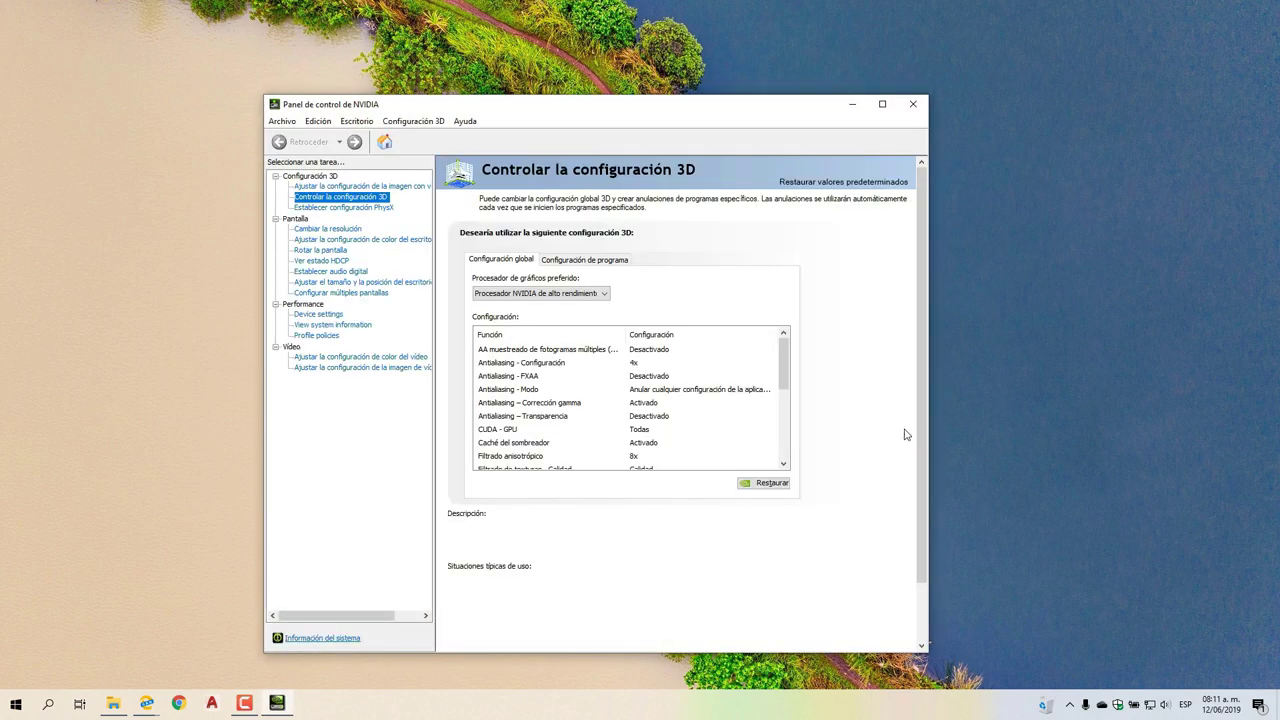
{"action": "left_click", "coordinate": [882, 104]}
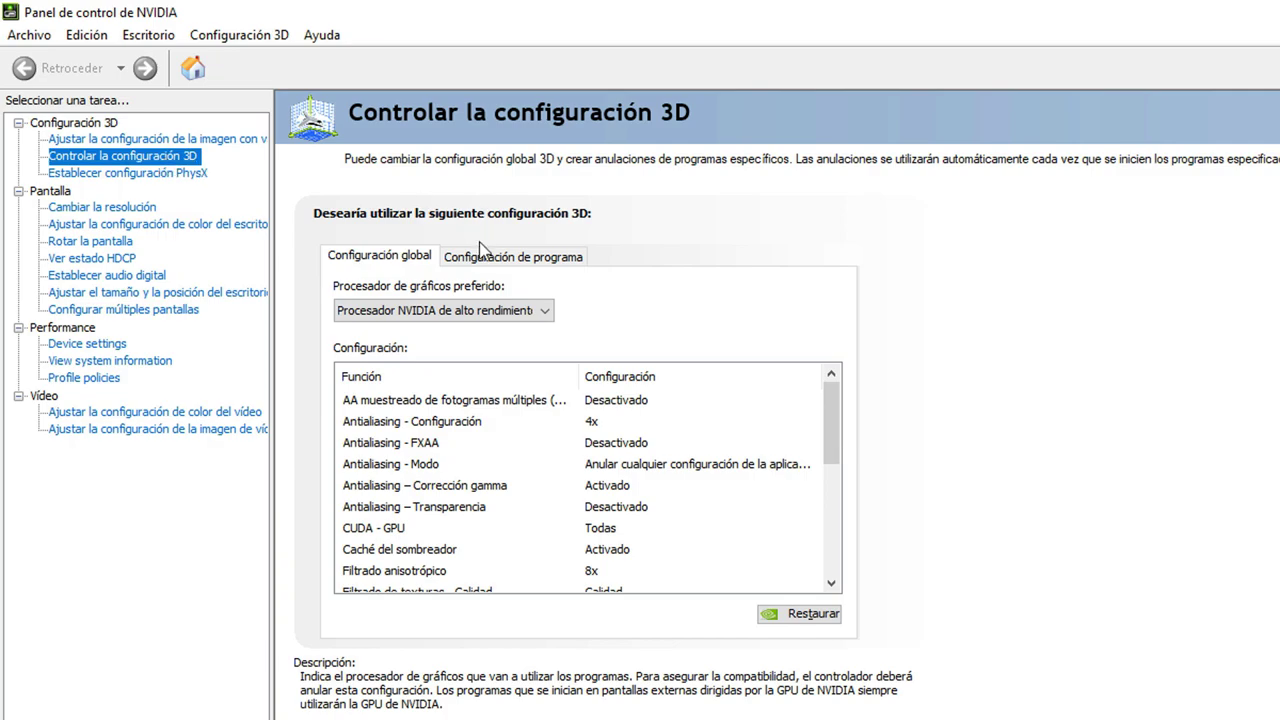
Show the program-specific 3D settings and look through the list of programs that can be customized.
{"action": "left_click", "coordinate": [538, 258]}
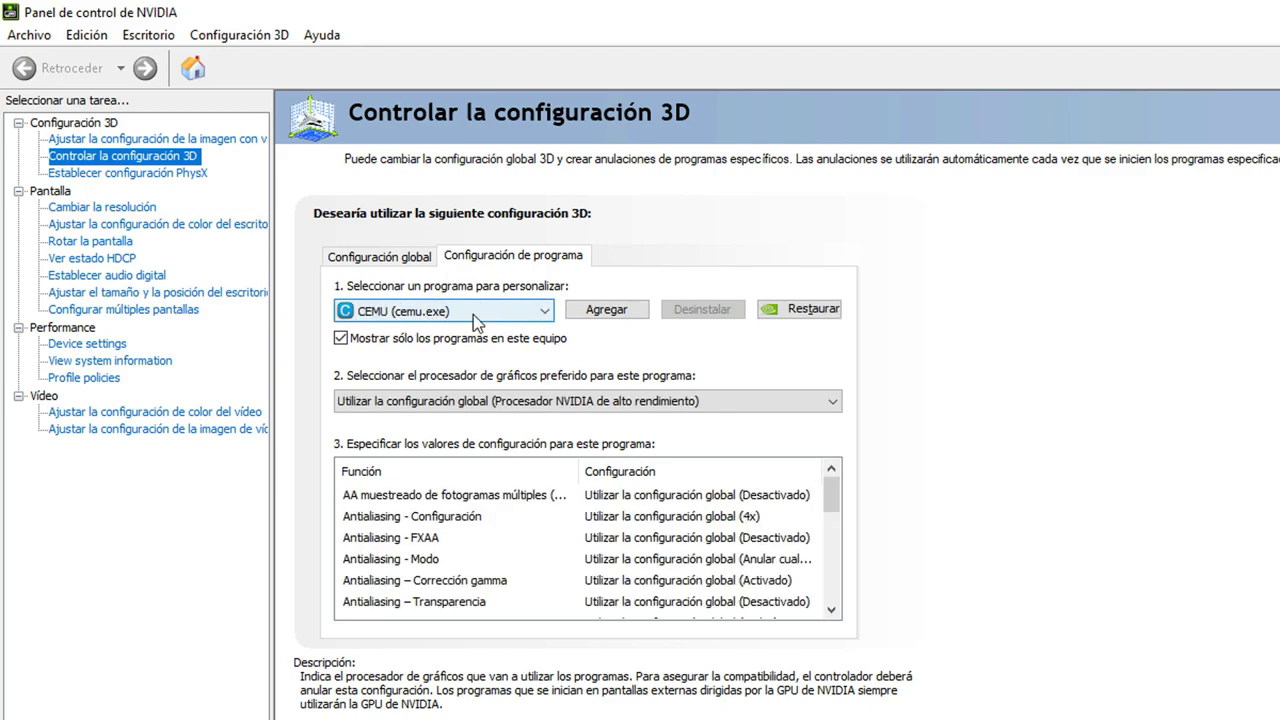
{"action": "left_click", "coordinate": [543, 315]}
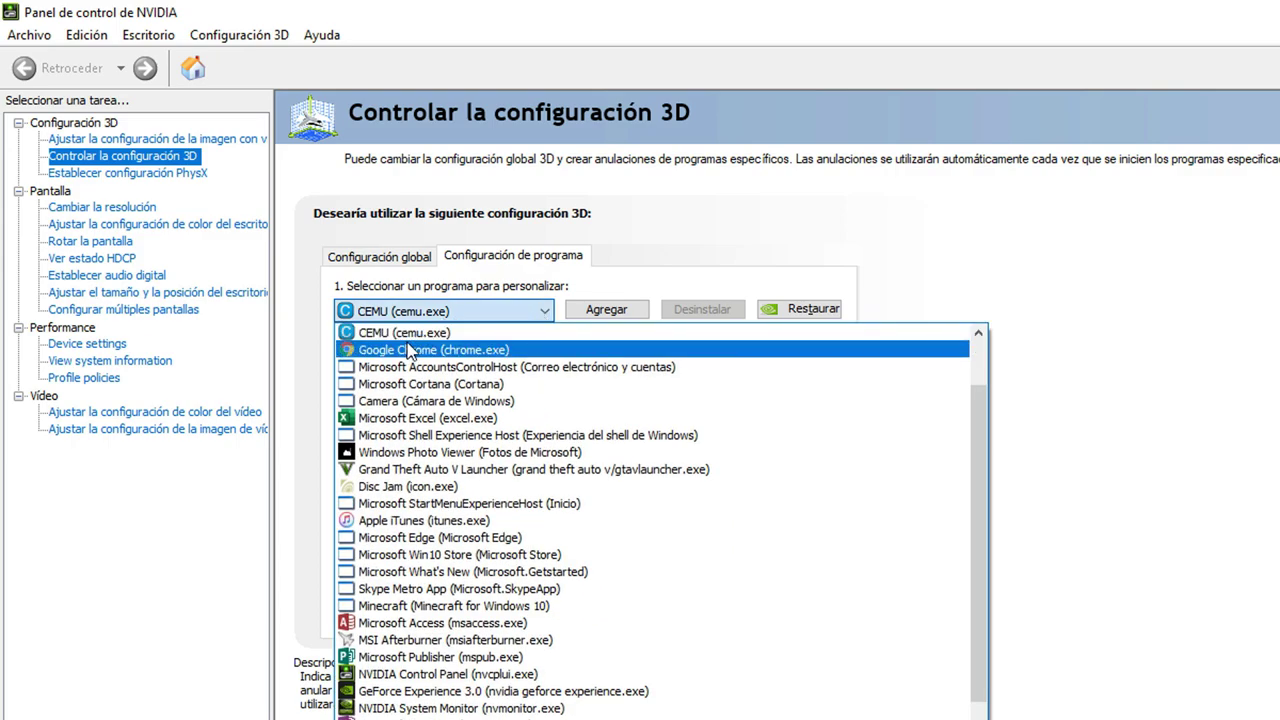
{"action": "left_click", "coordinate": [613, 313]}
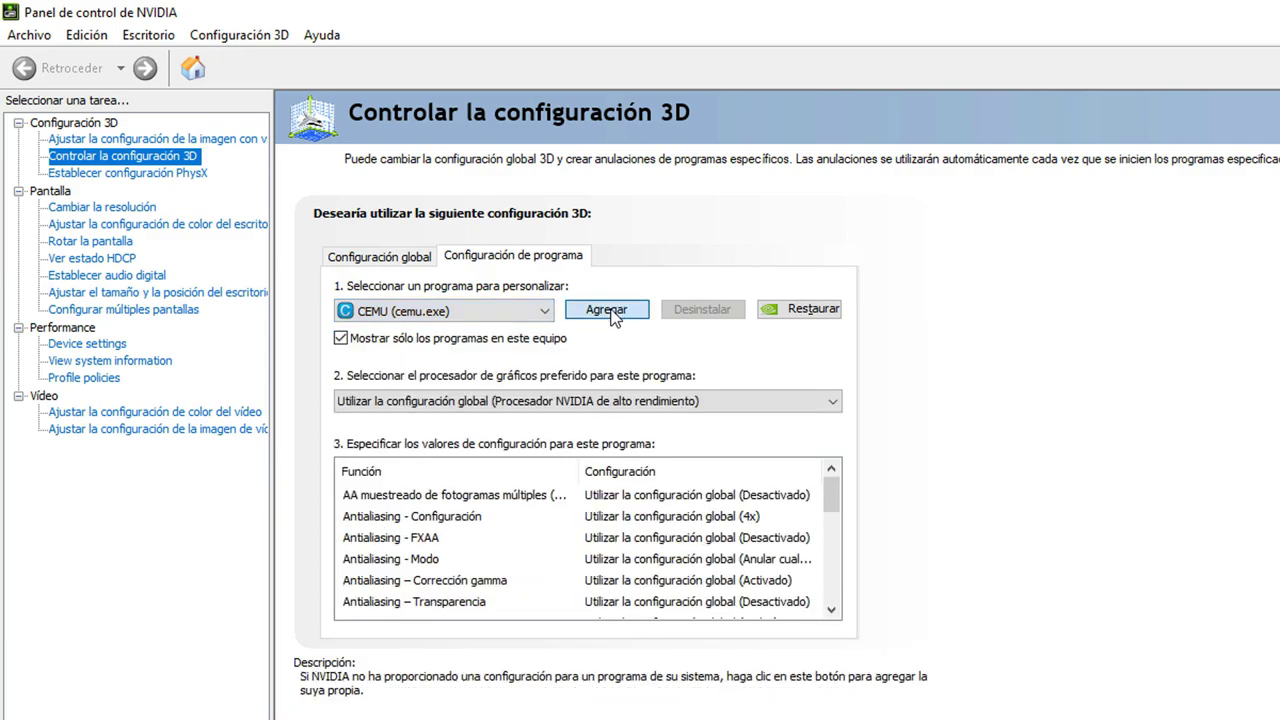
Browse to the CEMU folder on drive C for a program to add, and cancel without adding one.
{"action": "left_click", "coordinate": [609, 311]}
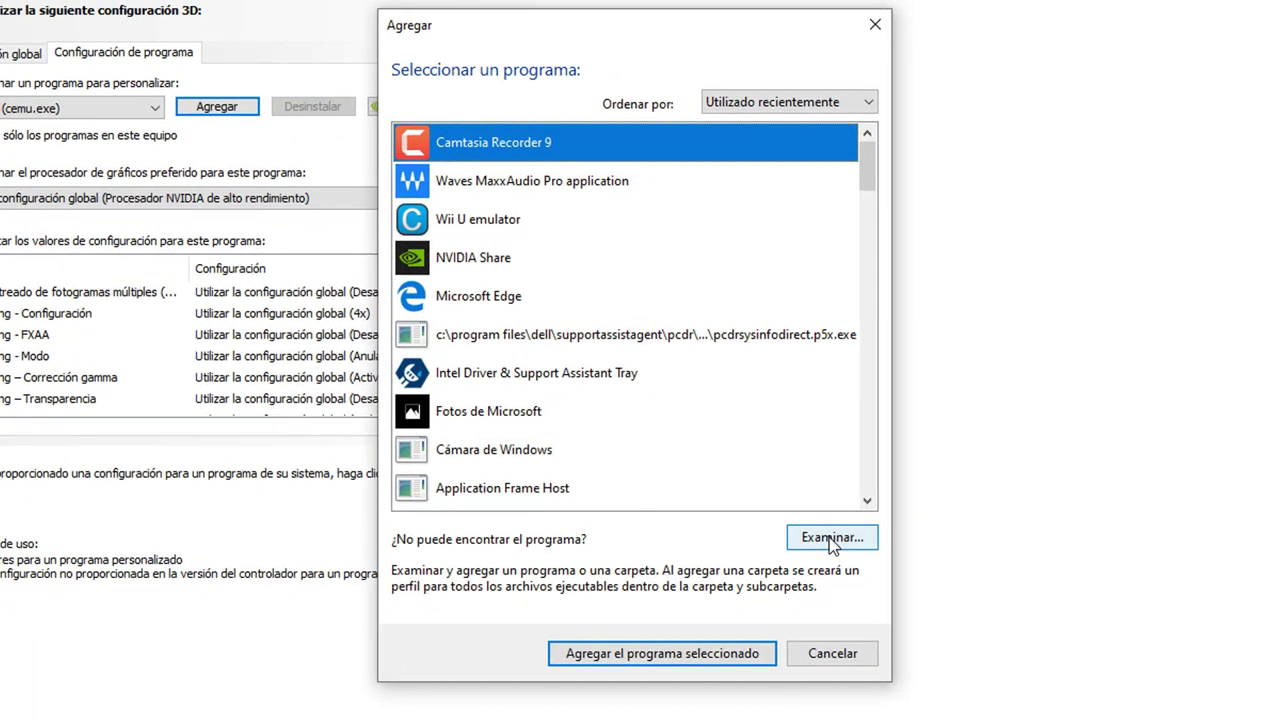
{"action": "left_click", "coordinate": [854, 548]}
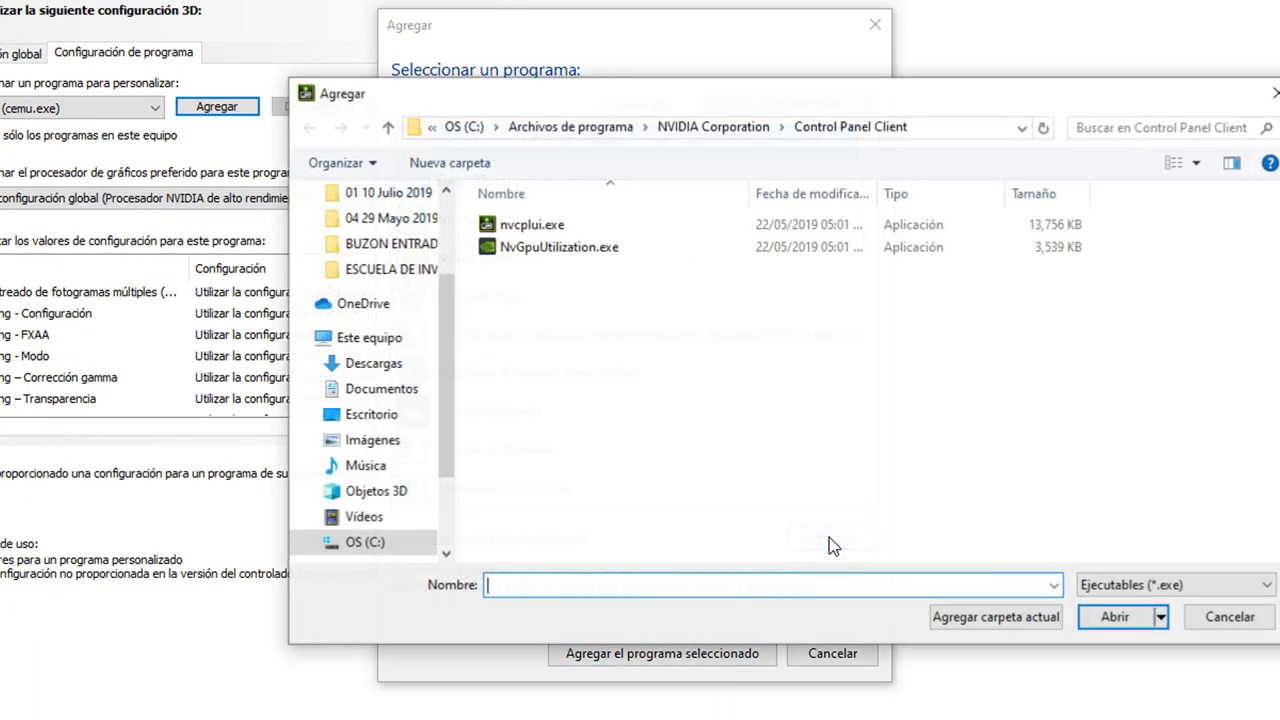
{"action": "left_click", "coordinate": [352, 540]}
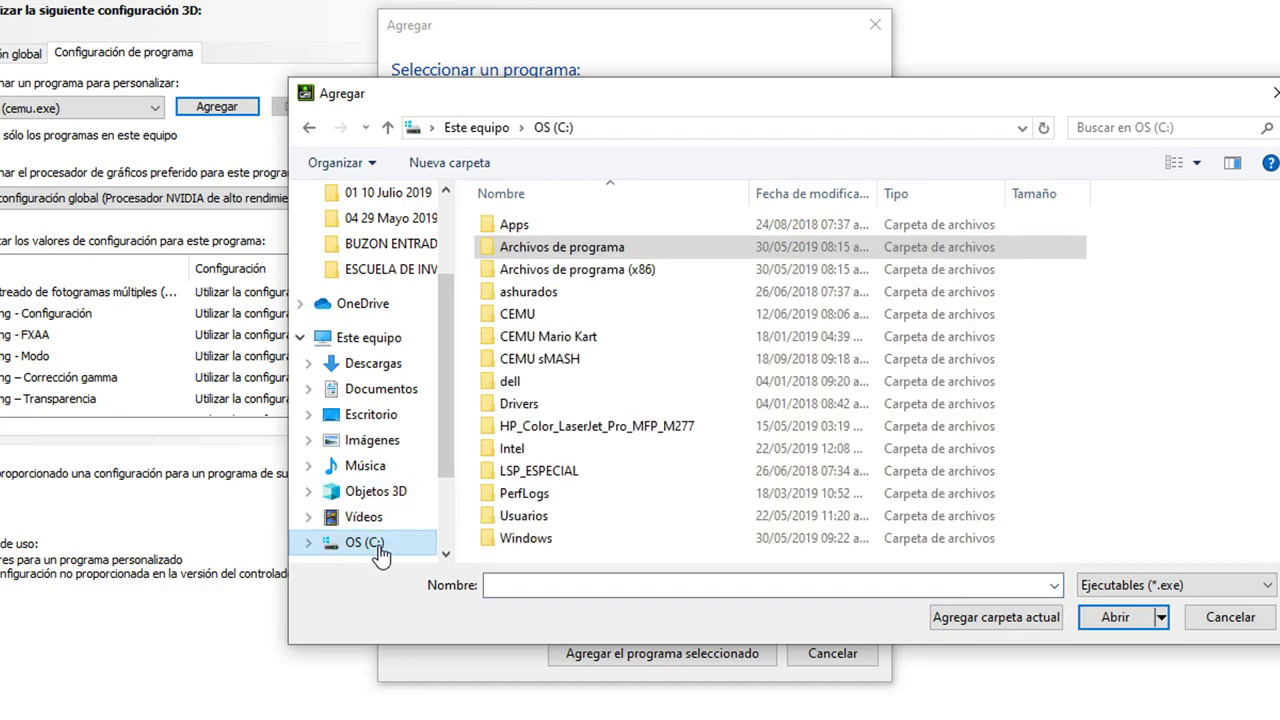
{"action": "double_click", "coordinate": [520, 314]}
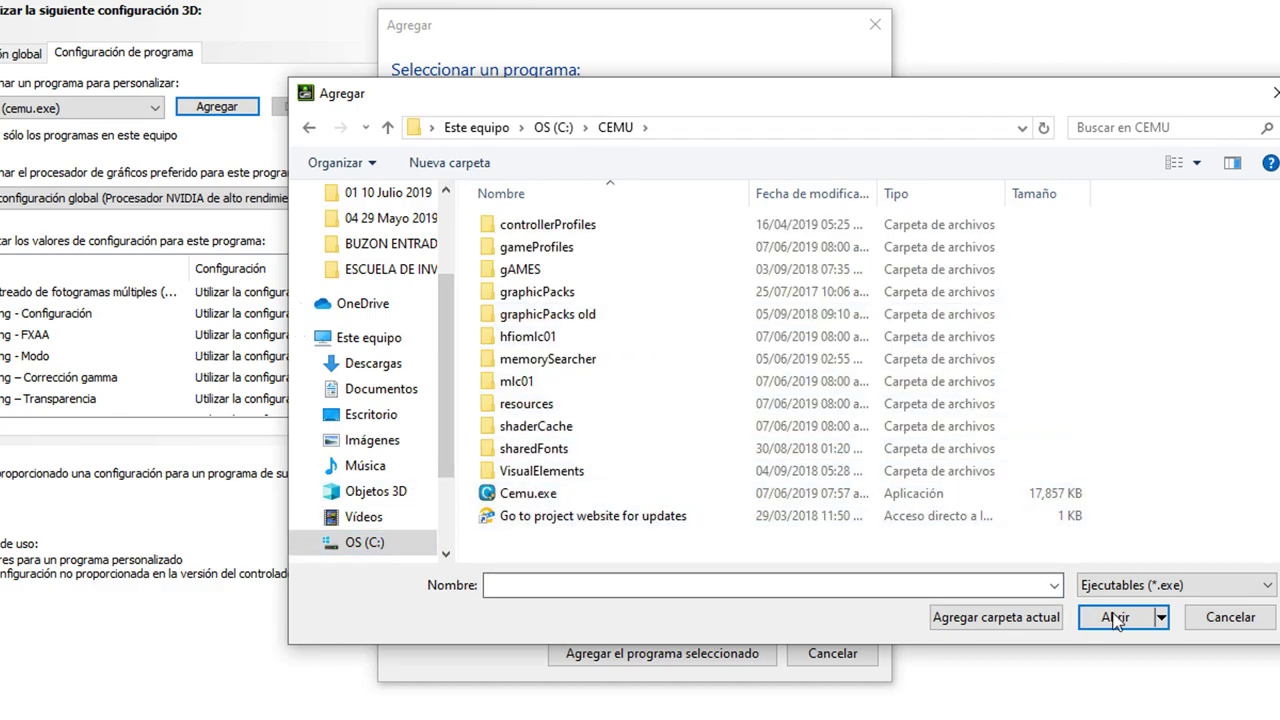
{"action": "left_click", "coordinate": [1230, 618]}
{"action": "left_click", "coordinate": [840, 655]}
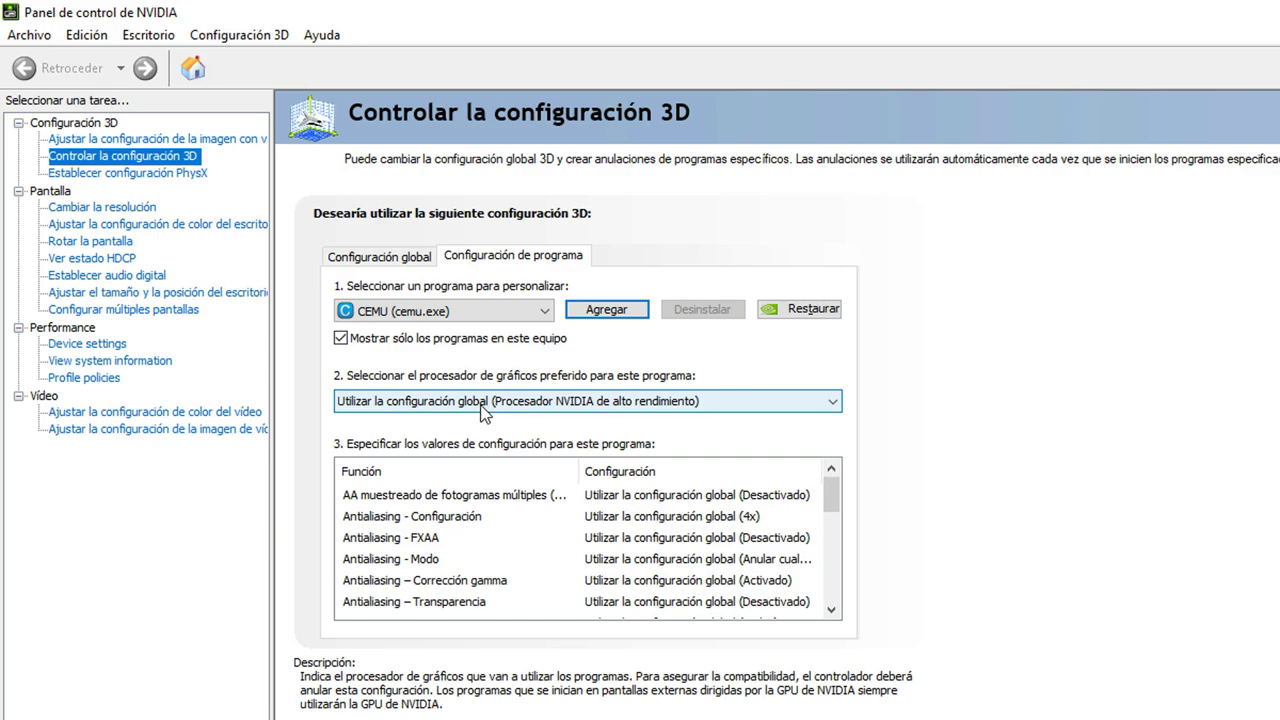
Review the preferred graphics processor choices and the anisotropic and texture filtering settings for CEMU (cemu.exe).
{"action": "left_click", "coordinate": [522, 405]}
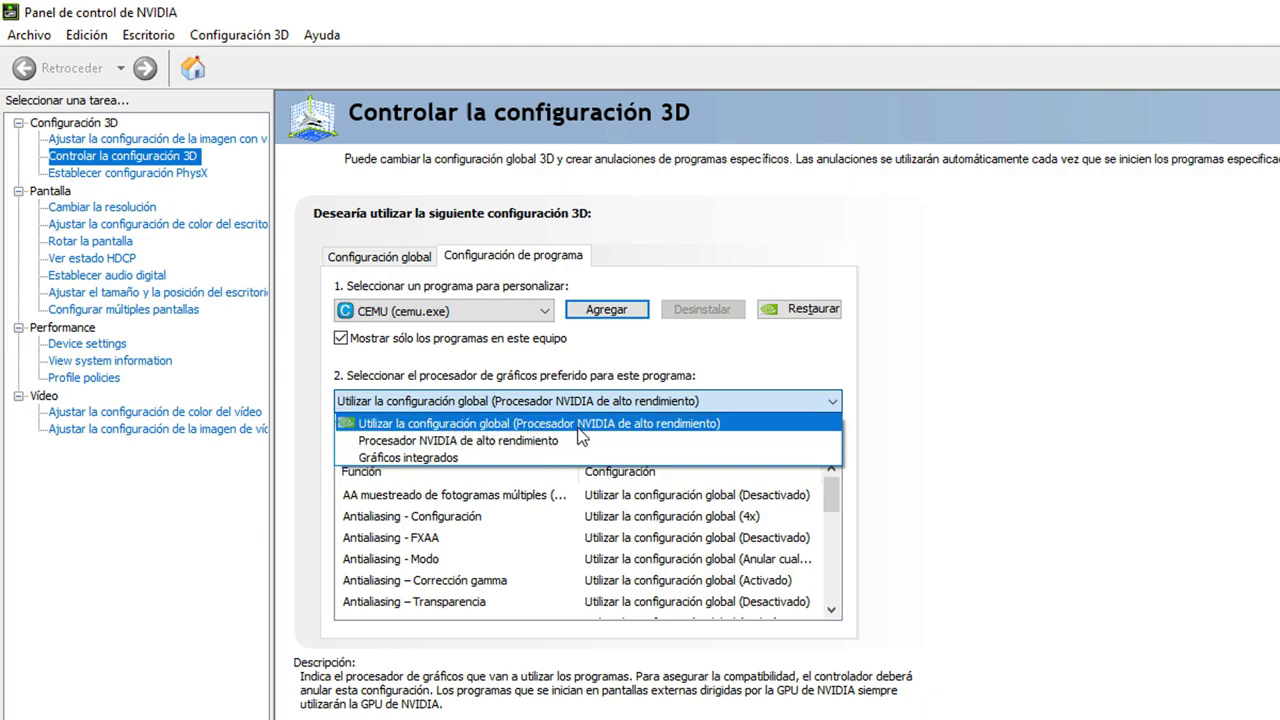
{"action": "left_click", "coordinate": [692, 370]}
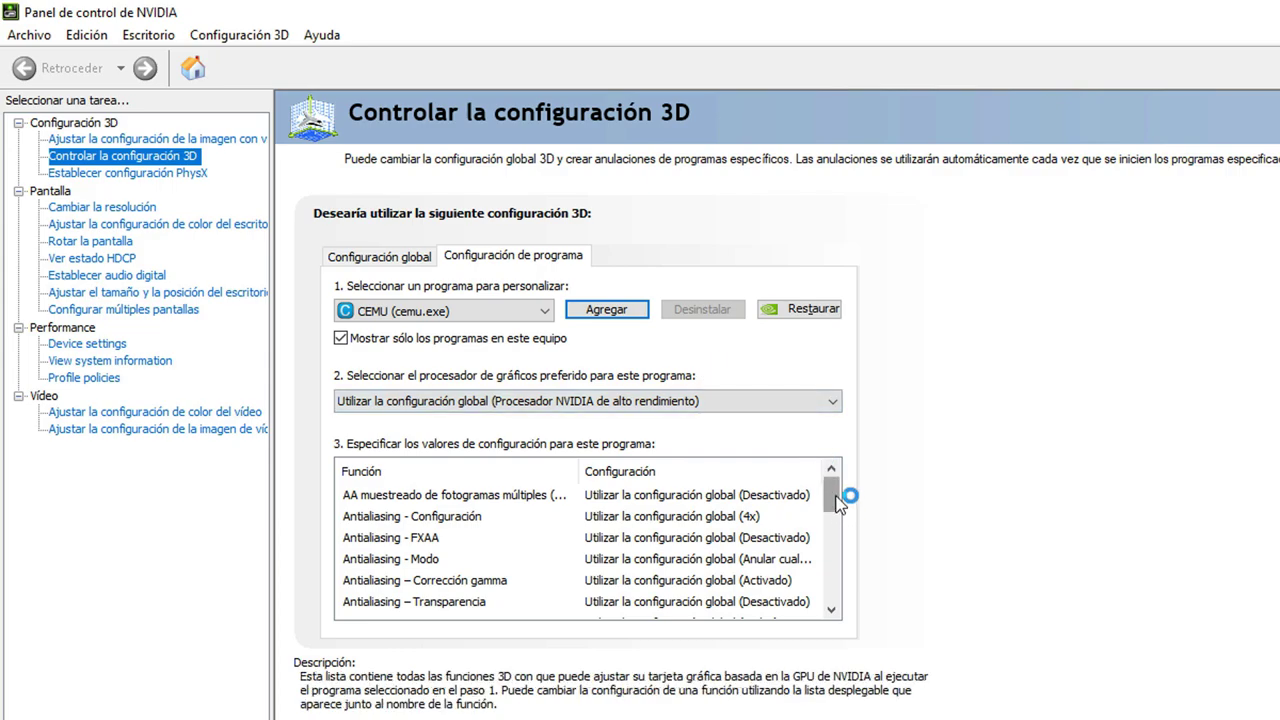
{"action": "left_click_drag", "start_coordinate": [838, 505], "coordinate": [838, 538]}
{"action": "mouse_move", "coordinate": [381, 545]}
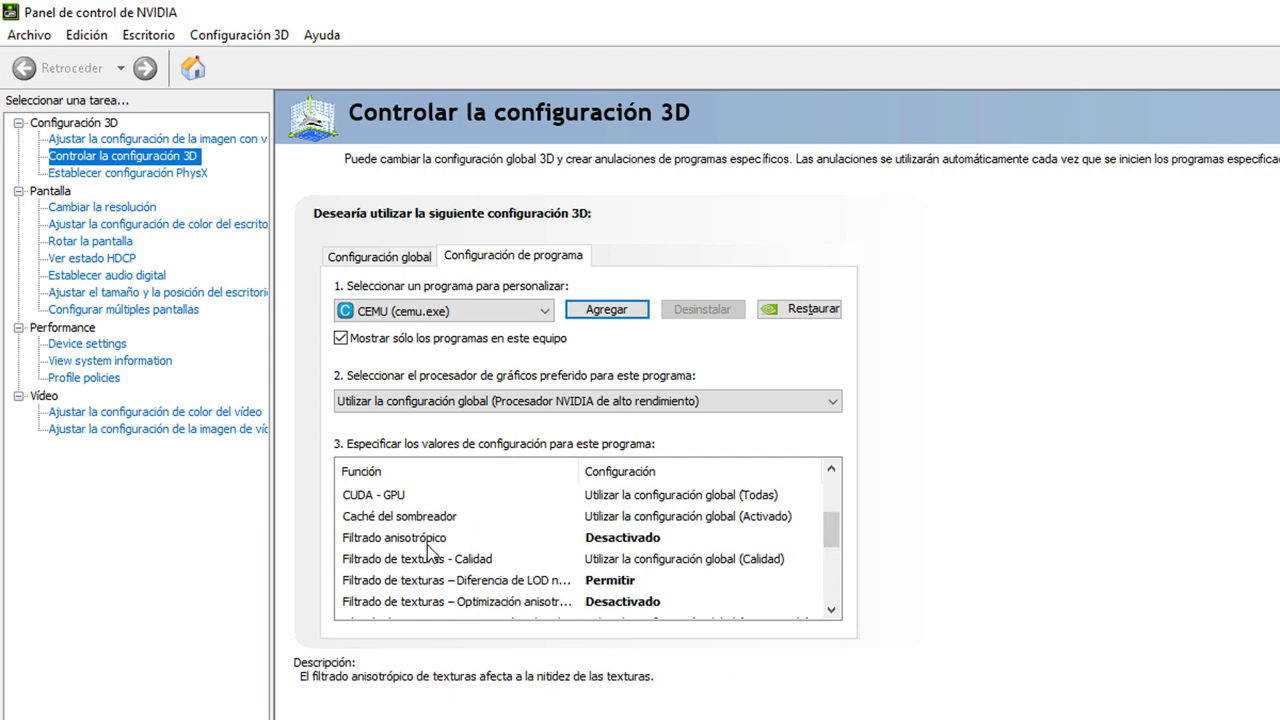
{"action": "left_click_drag", "start_coordinate": [833, 528], "coordinate": [833, 535]}
{"action": "mouse_move", "coordinate": [493, 583]}
{"action": "mouse_move", "coordinate": [432, 564]}
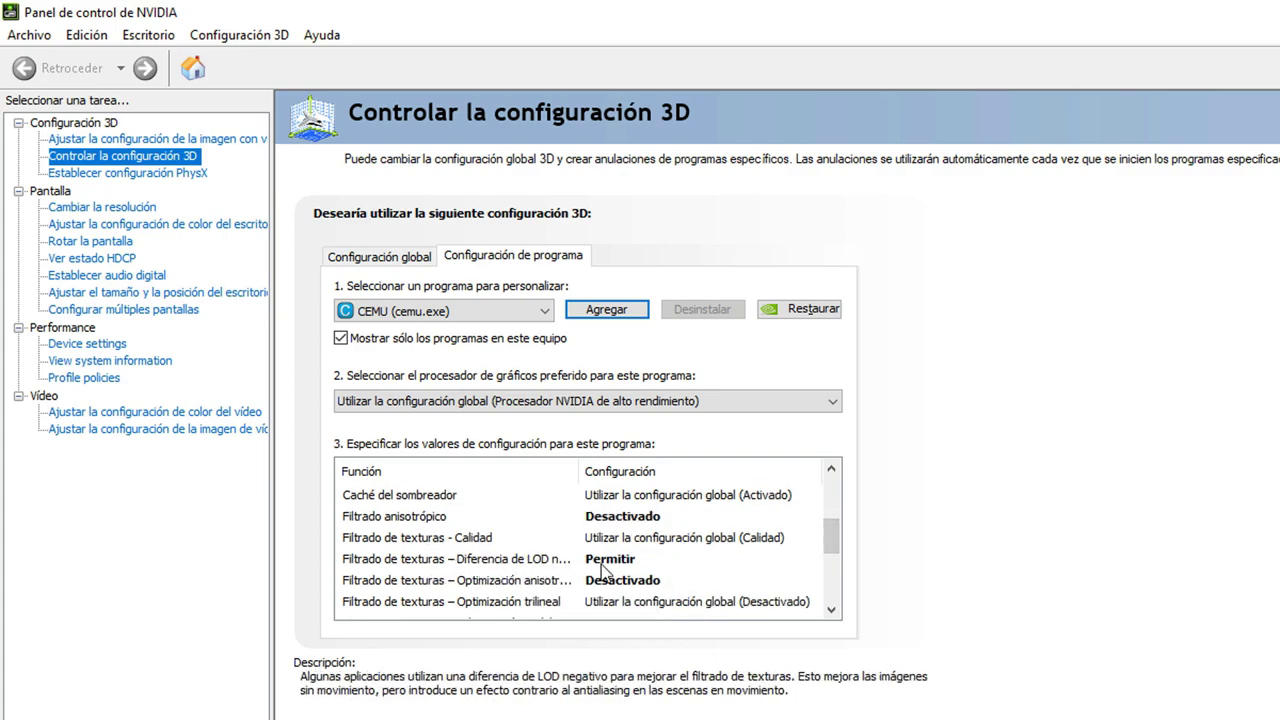
{"action": "mouse_move", "coordinate": [572, 580]}
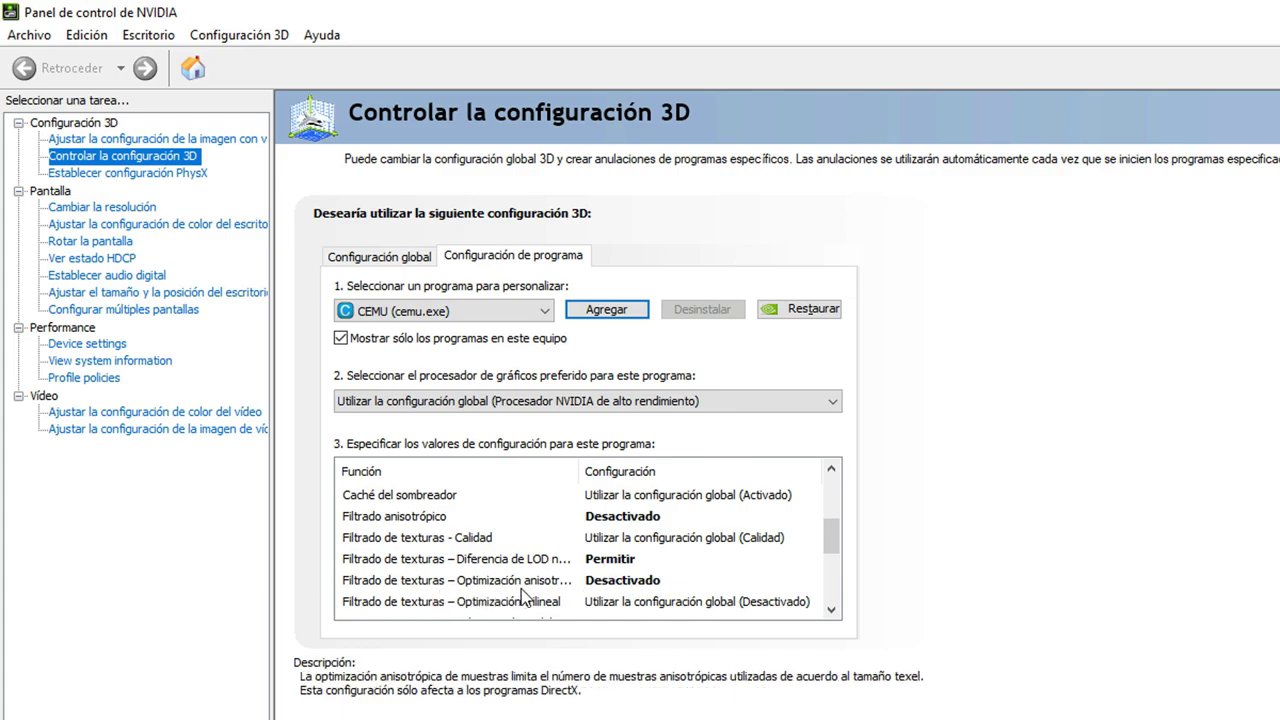
{"action": "mouse_move", "coordinate": [820, 540]}
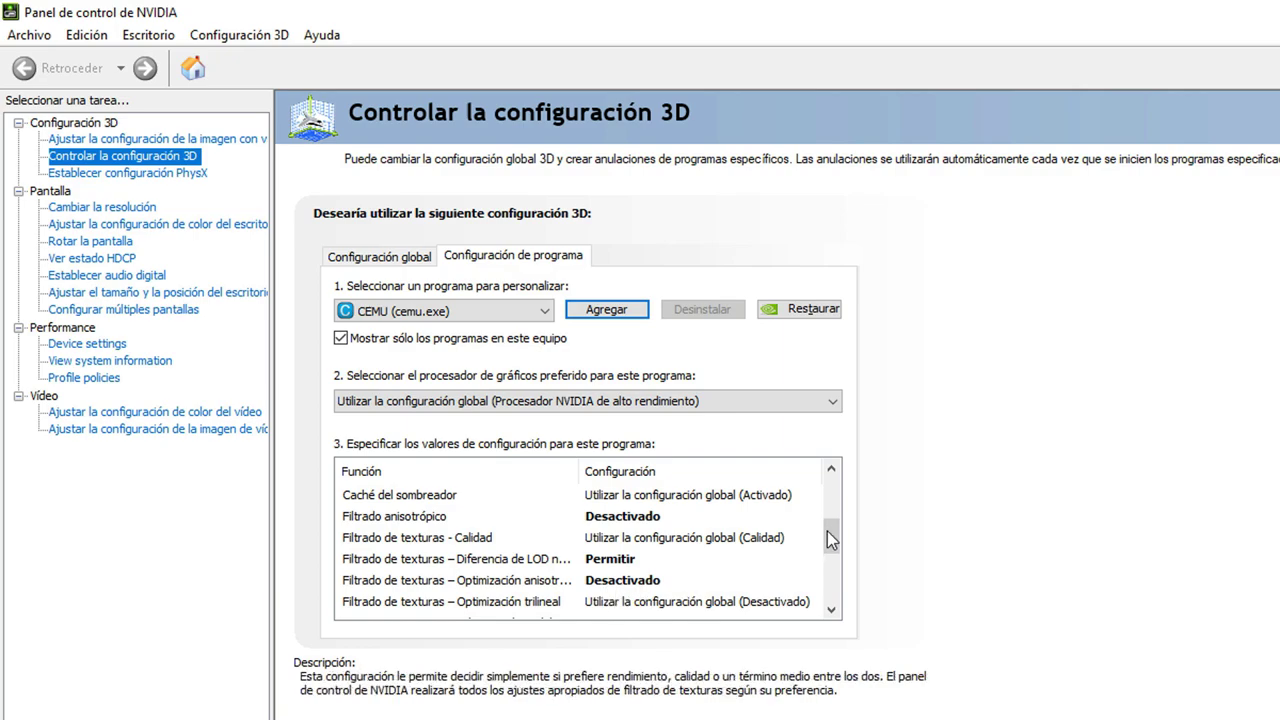
Examine CEMU's remaining 3D settings, including virtual reality pre-rendered frames, OpenGL rendering GPU and power management mode.
{"action": "scroll", "coordinate": [835, 540], "scroll_direction": "down", "scroll_amount": 1}
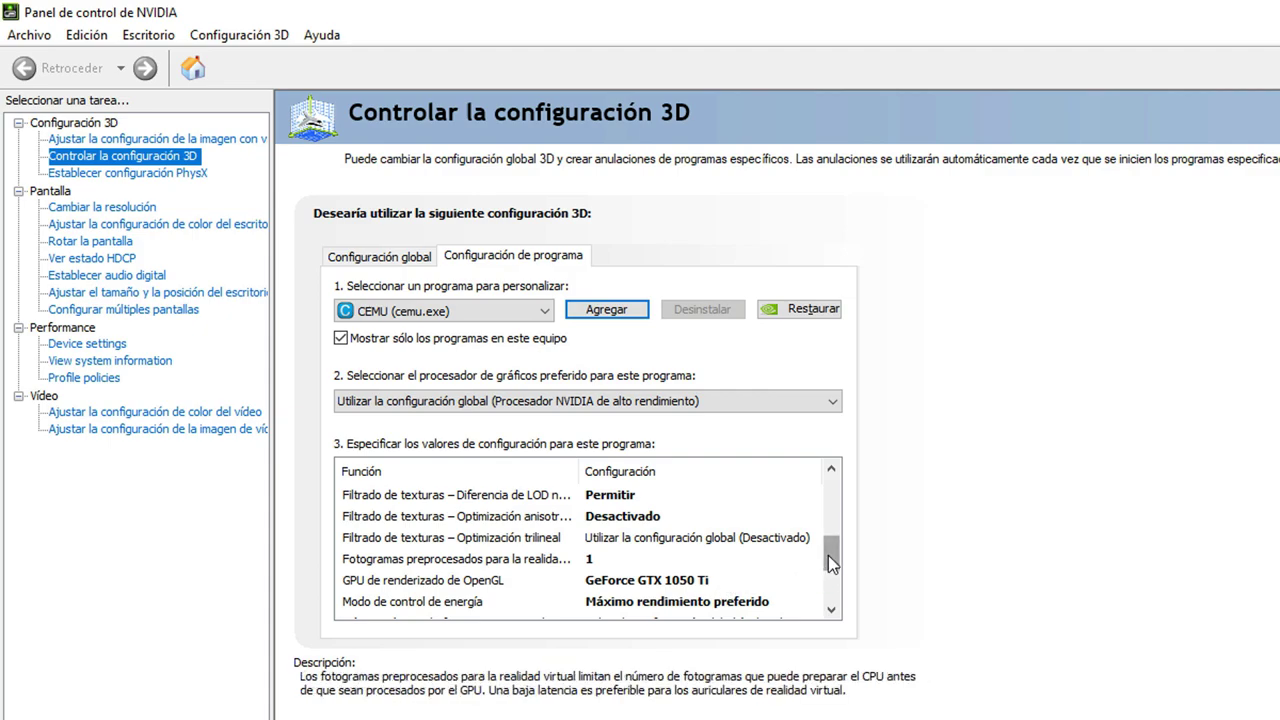
{"action": "left_click_drag", "start_coordinate": [830, 559], "coordinate": [830, 566]}
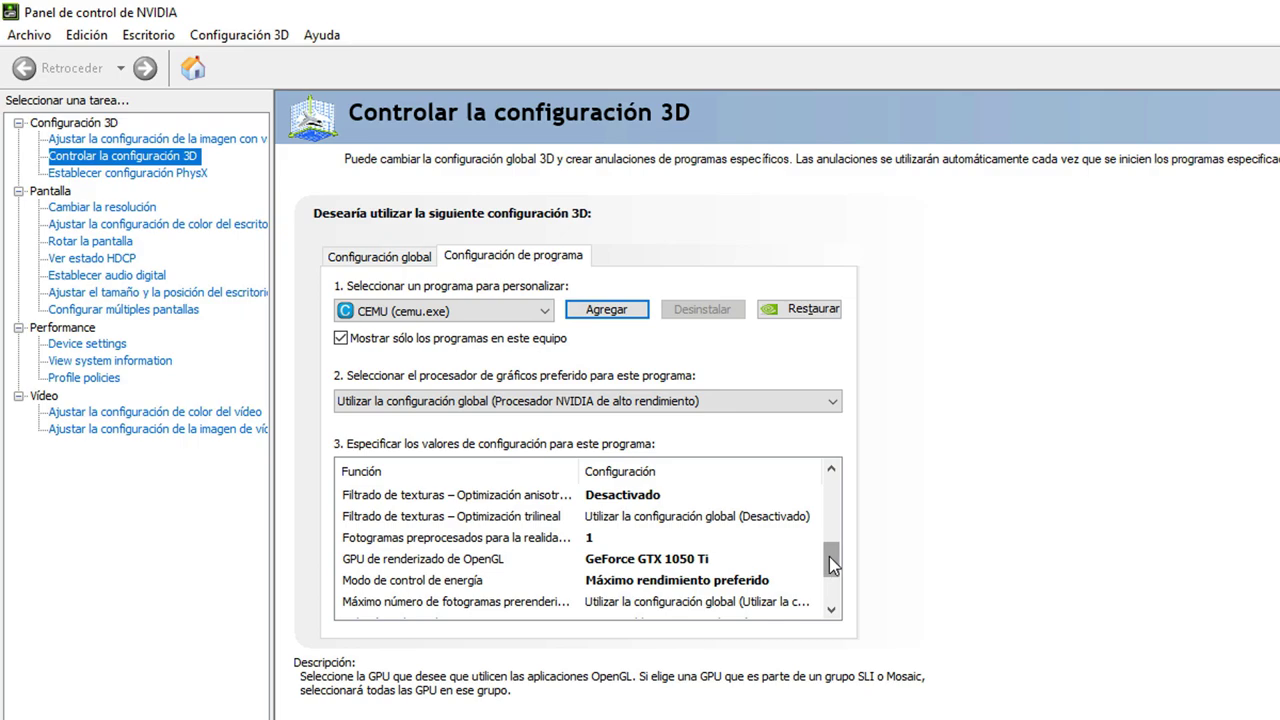
{"action": "left_click_drag", "start_coordinate": [829, 556], "coordinate": [829, 564]}
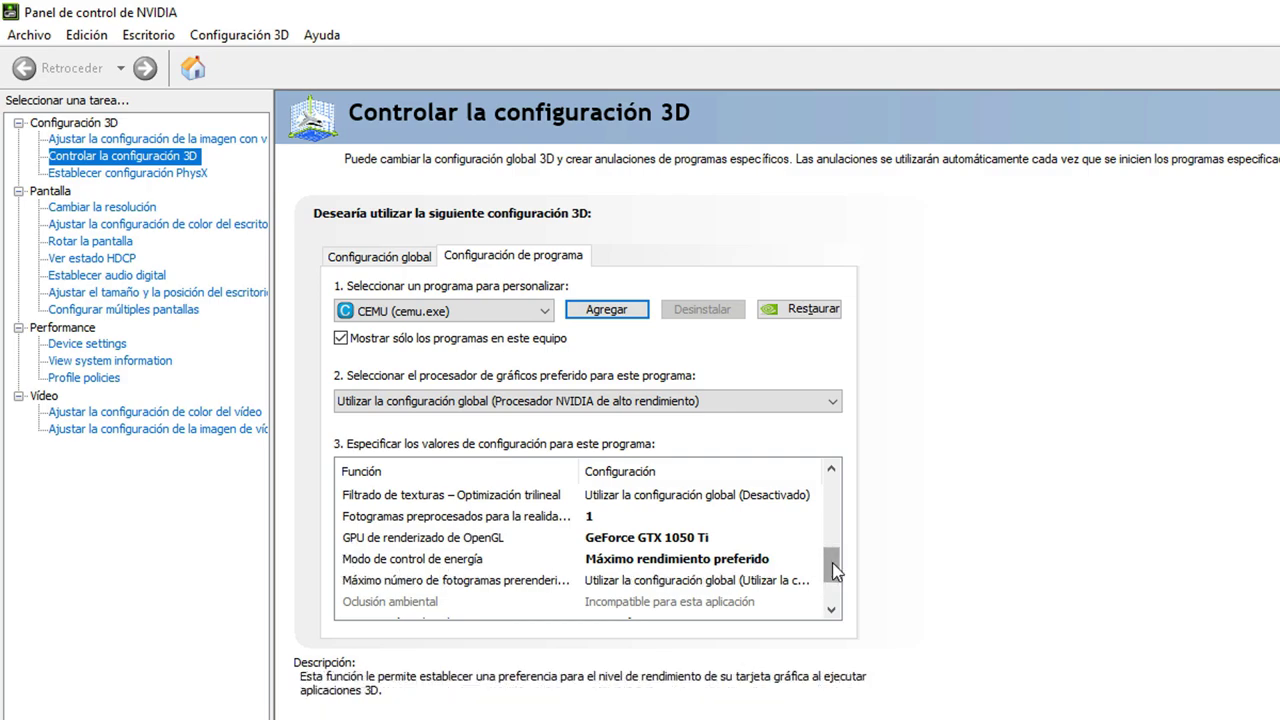
{"action": "left_click_drag", "start_coordinate": [832, 561], "coordinate": [832, 580]}
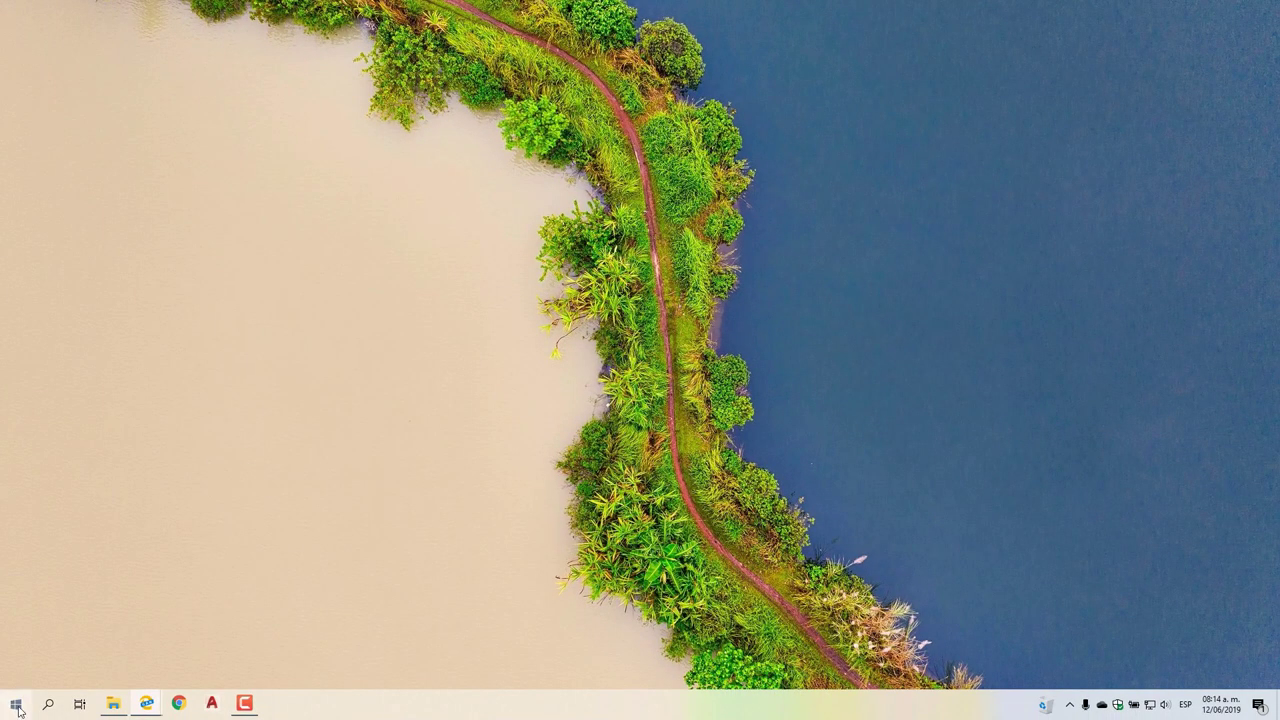
Launch the Cemu emulator.
{"action": "key", "text": "super"}
{"action": "left_click", "coordinate": [68, 340]}
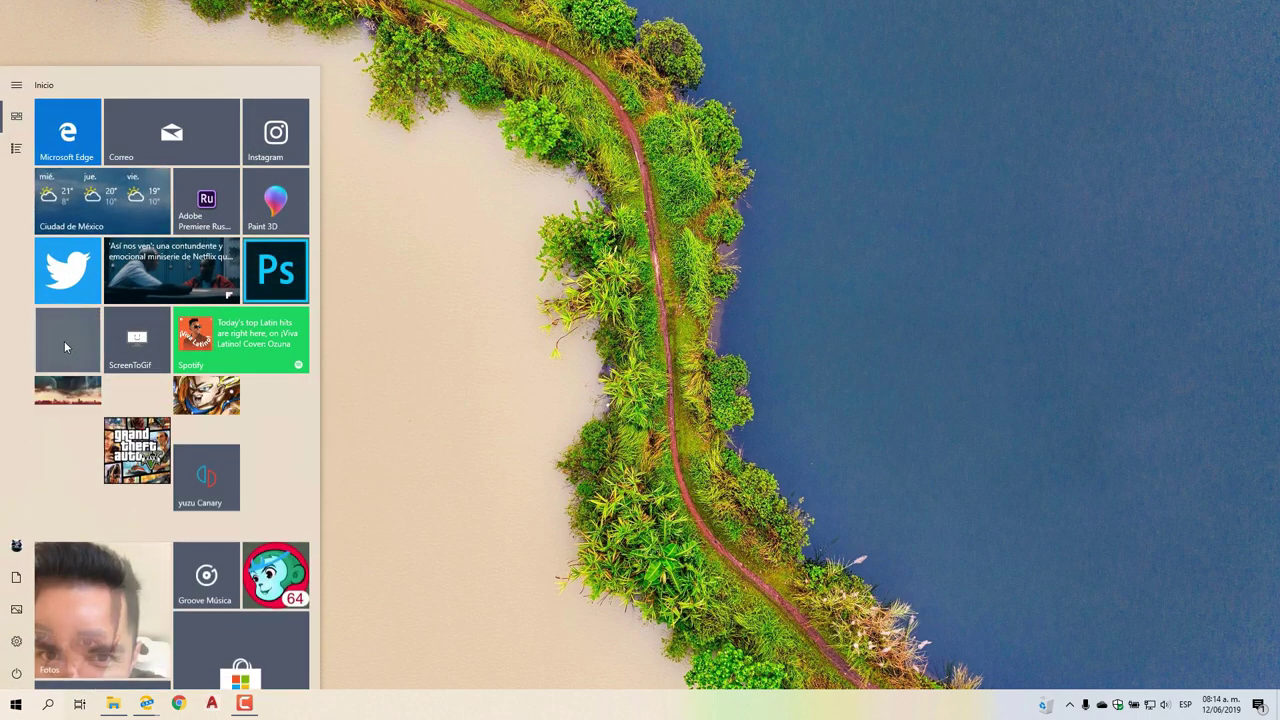
{"action": "left_click", "coordinate": [75, 432]}
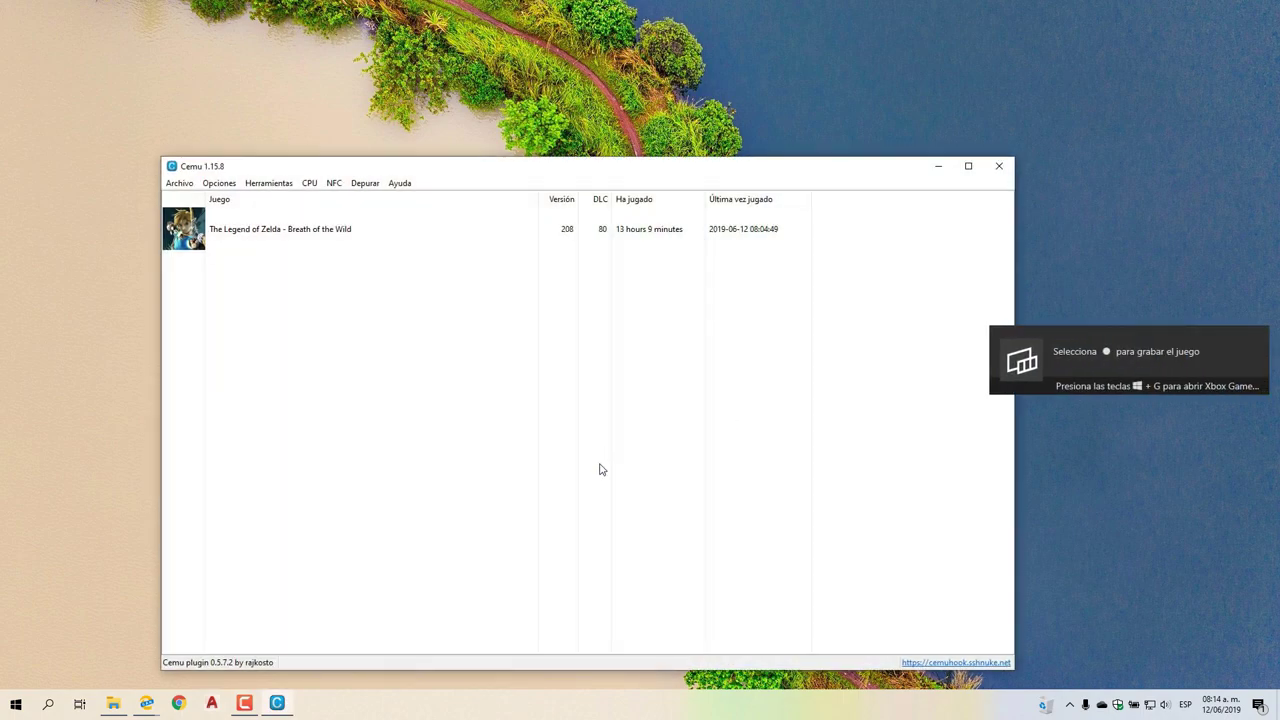
Open Cemu's general settings and browse the MLC directory, cancelling without choosing another folder.
{"action": "left_click", "coordinate": [179, 183]}
{"action": "left_click", "coordinate": [216, 184]}
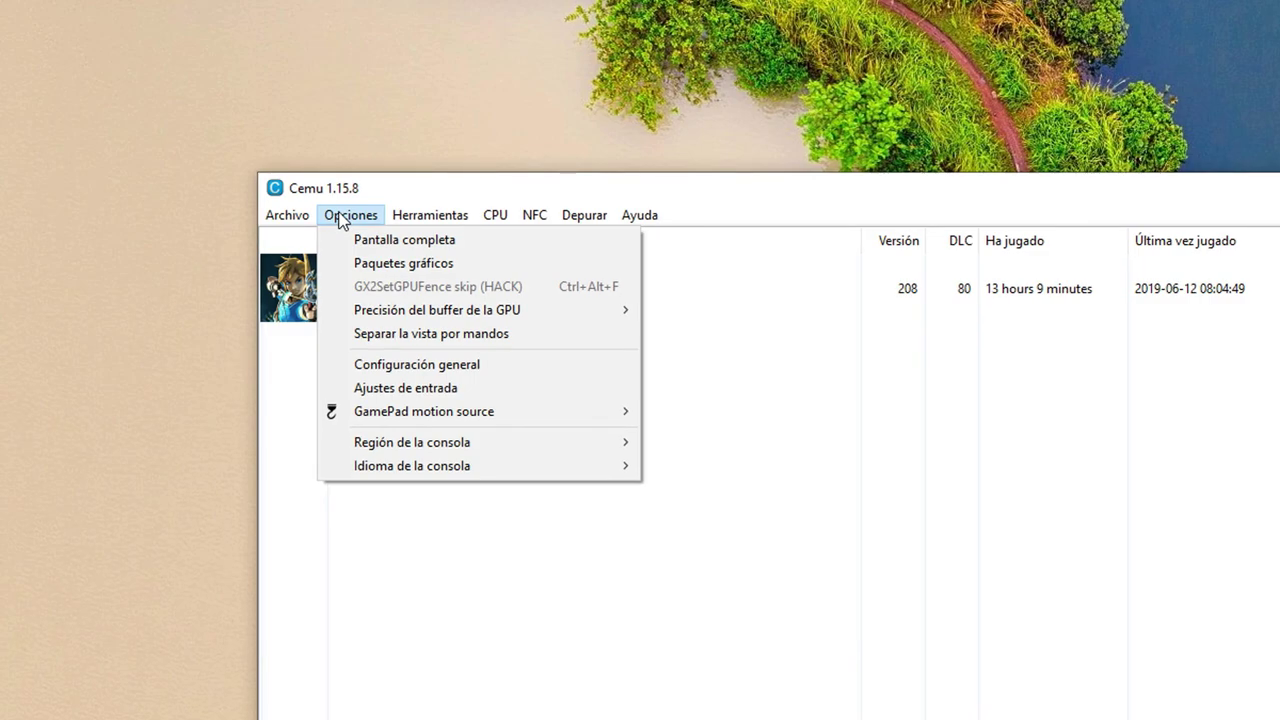
{"action": "mouse_move", "coordinate": [400, 314]}
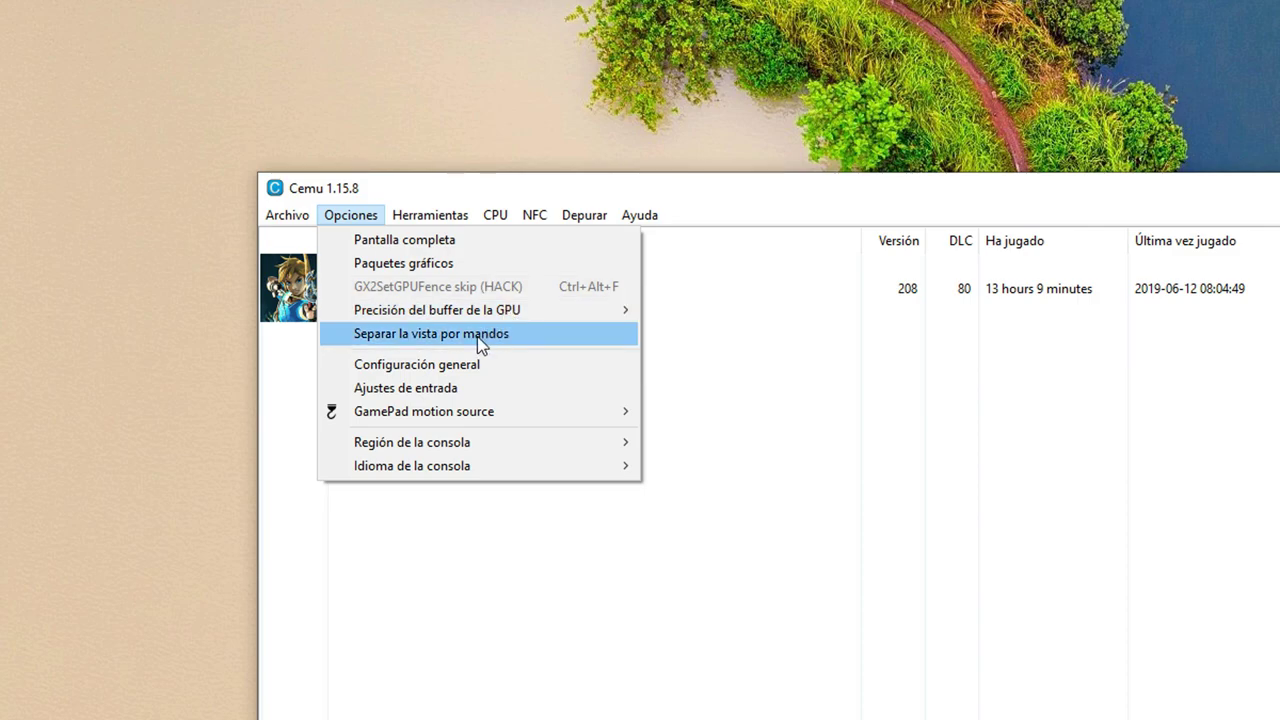
{"action": "left_click", "coordinate": [458, 365]}
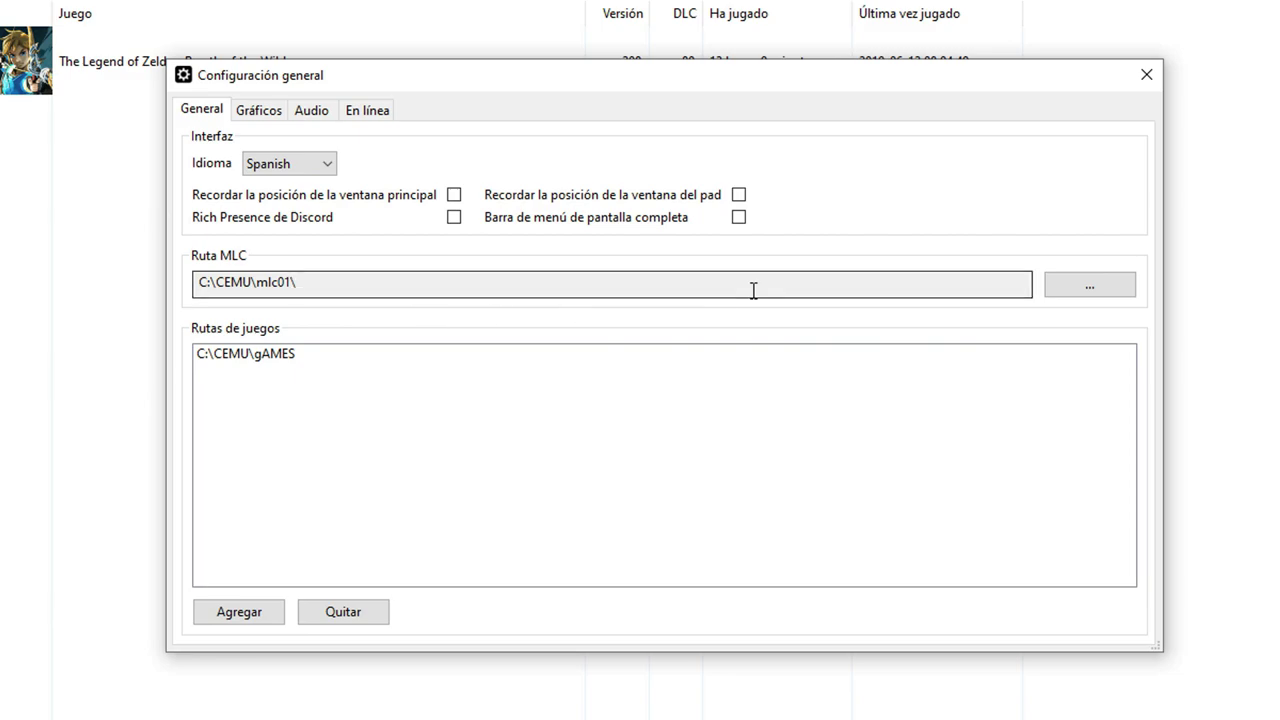
{"action": "left_click", "coordinate": [1097, 281]}
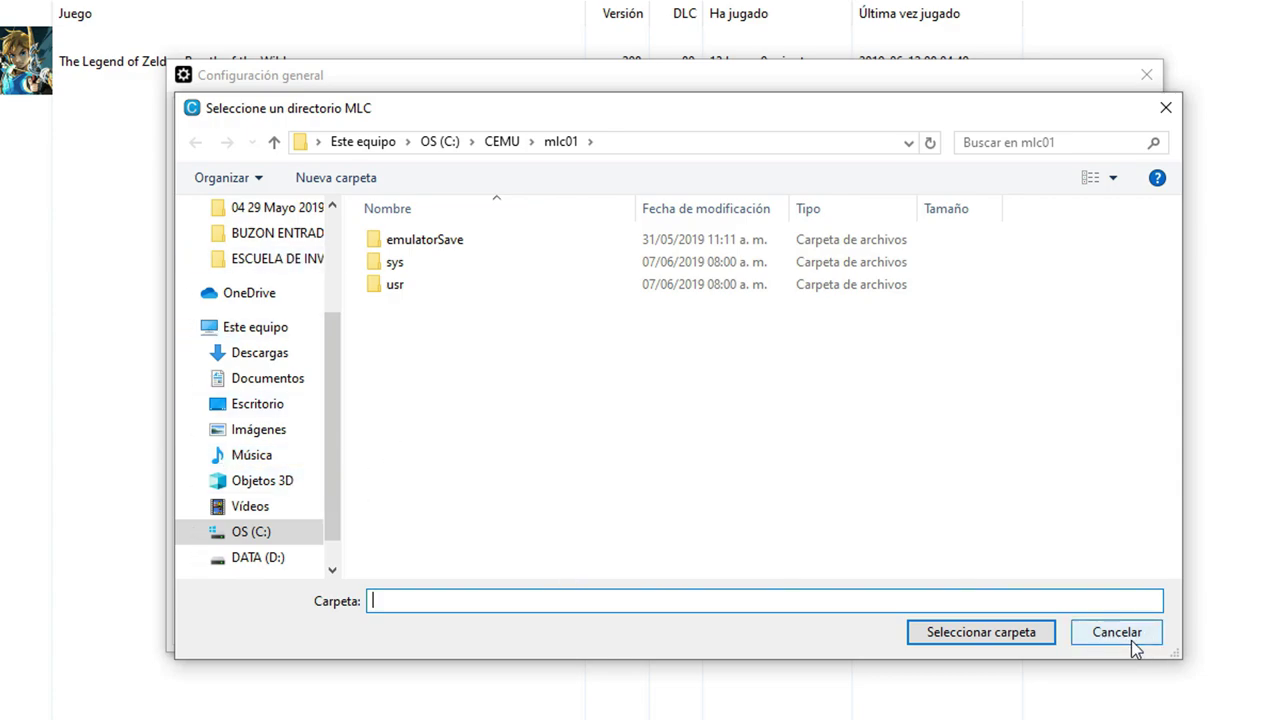
{"action": "left_click", "coordinate": [1107, 641]}
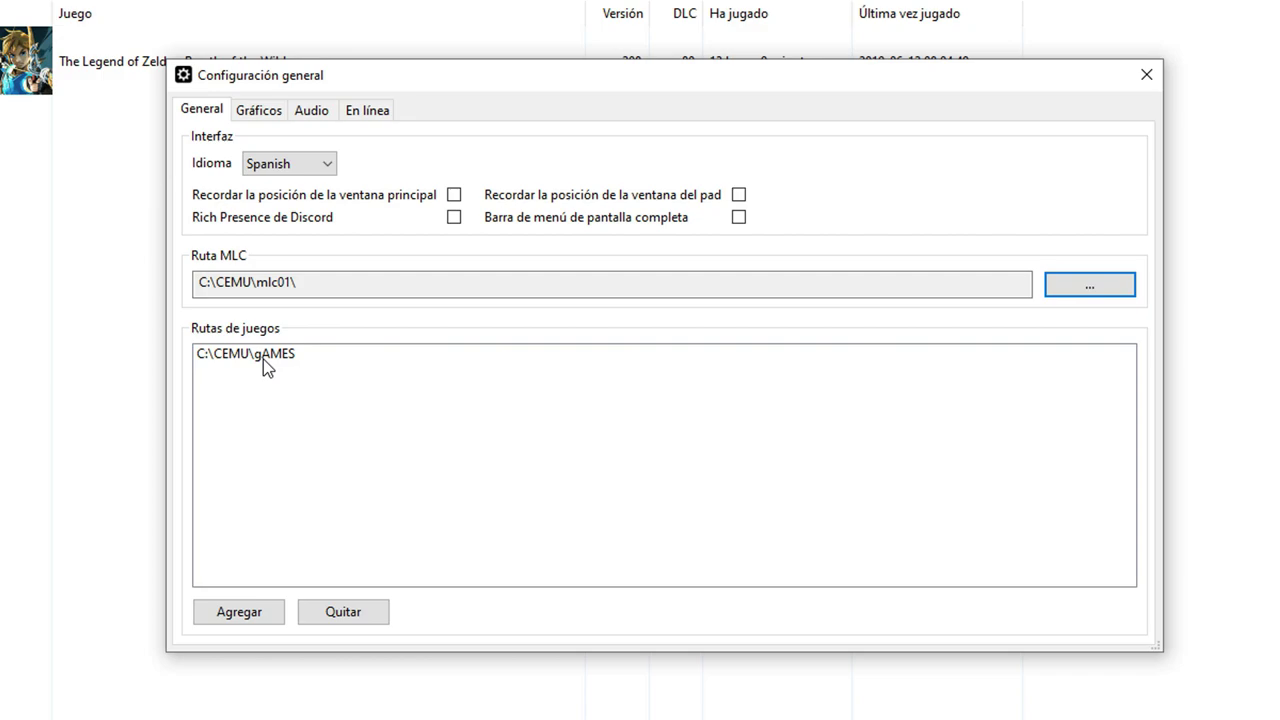
Review the graphics settings, including vertical sync, GX2DrawDone() synchronization and scaling filters, and the audio settings.
{"action": "left_click", "coordinate": [258, 111]}
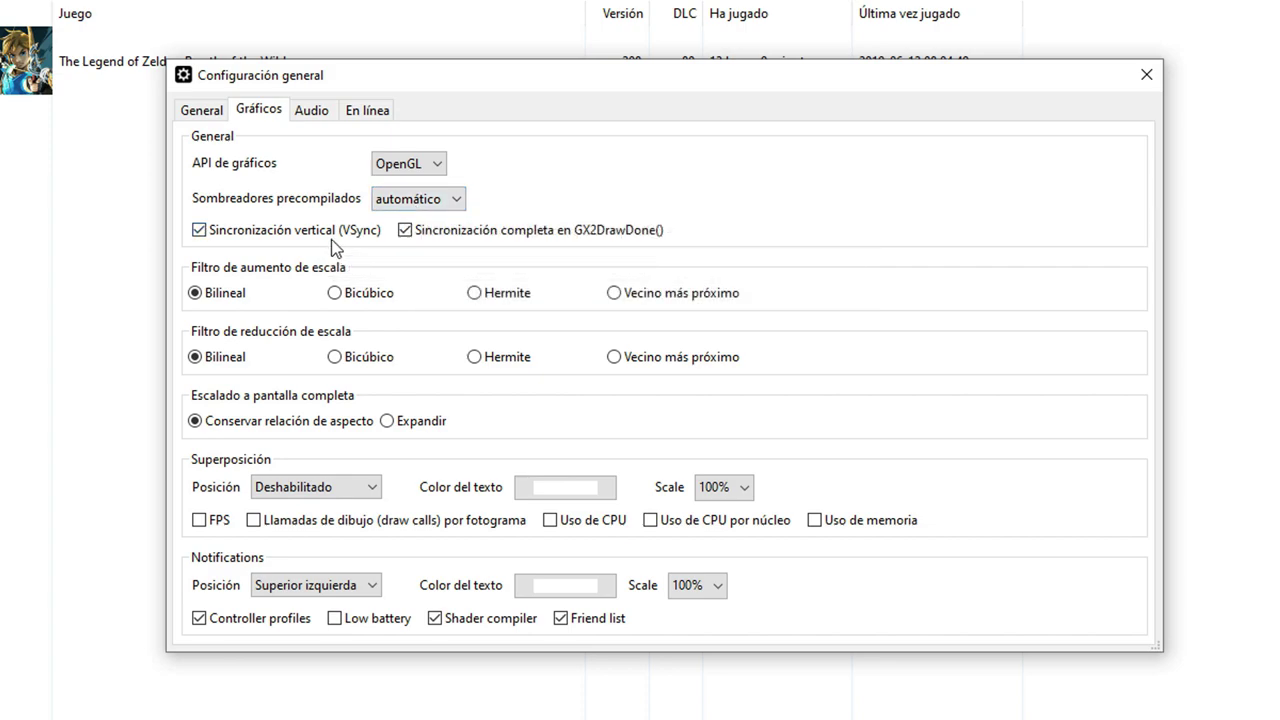
{"action": "mouse_move", "coordinate": [550, 241]}
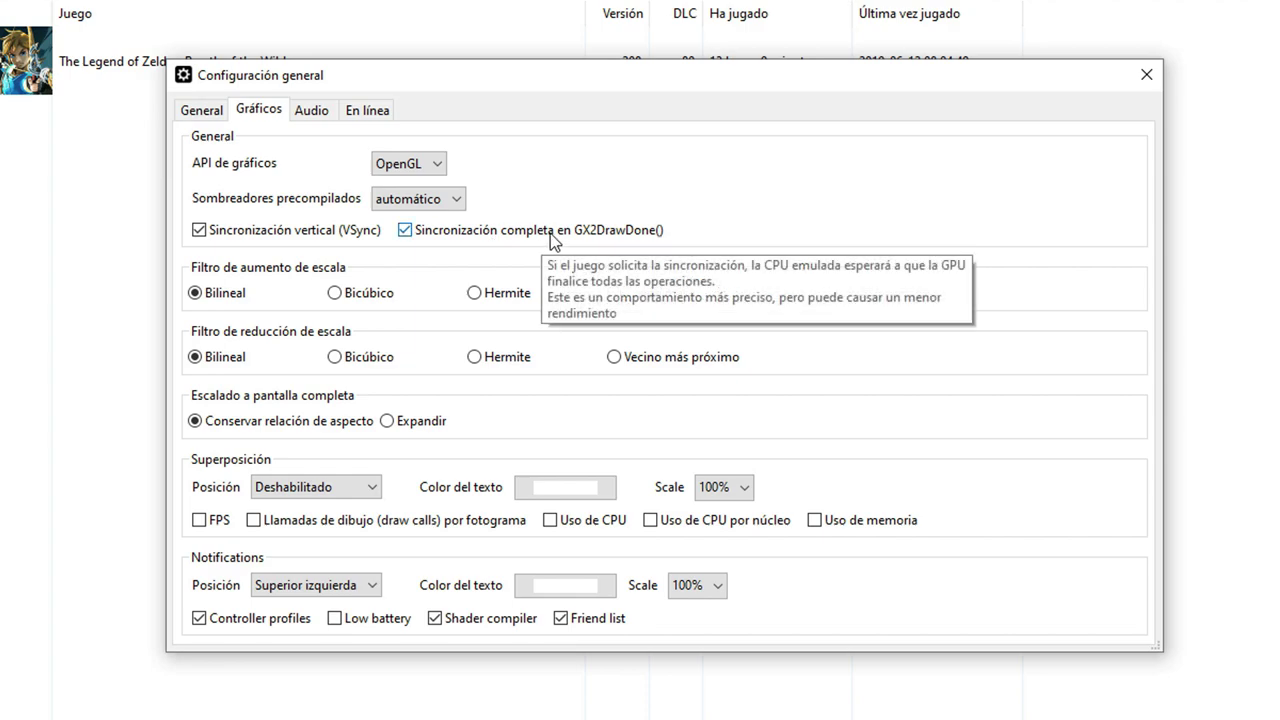
{"action": "mouse_move", "coordinate": [248, 294]}
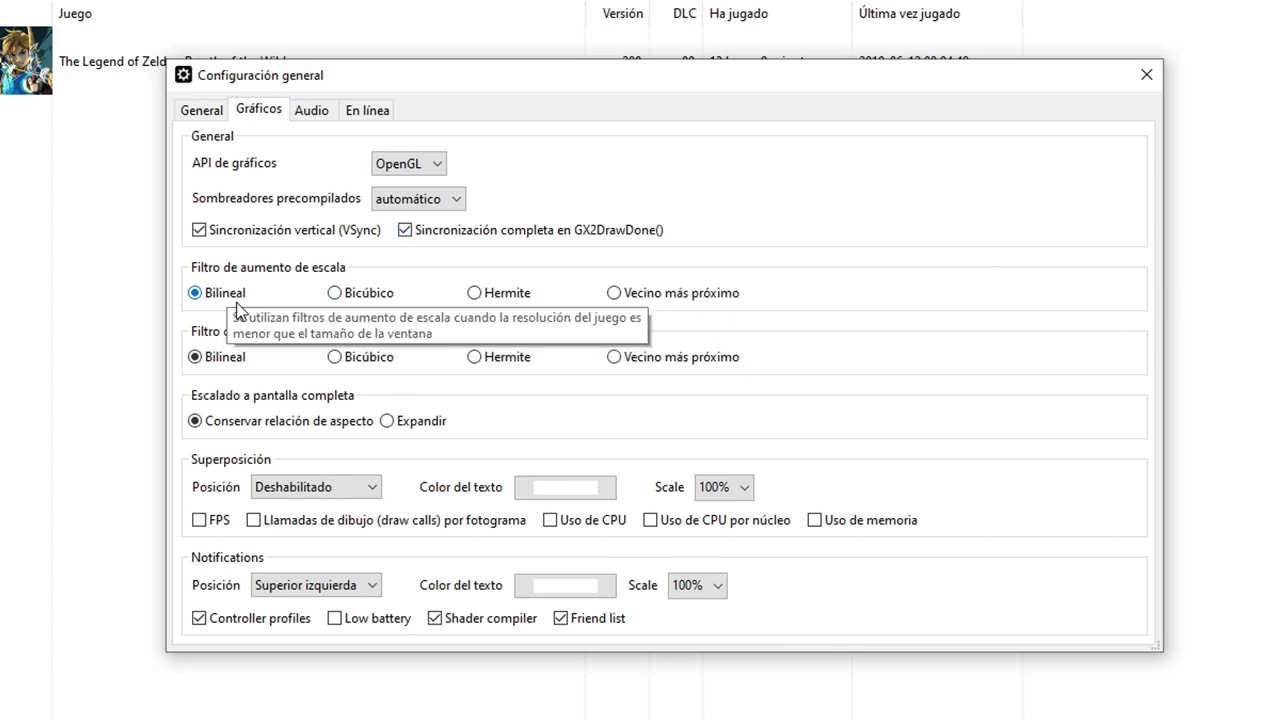
{"action": "mouse_move", "coordinate": [248, 362]}
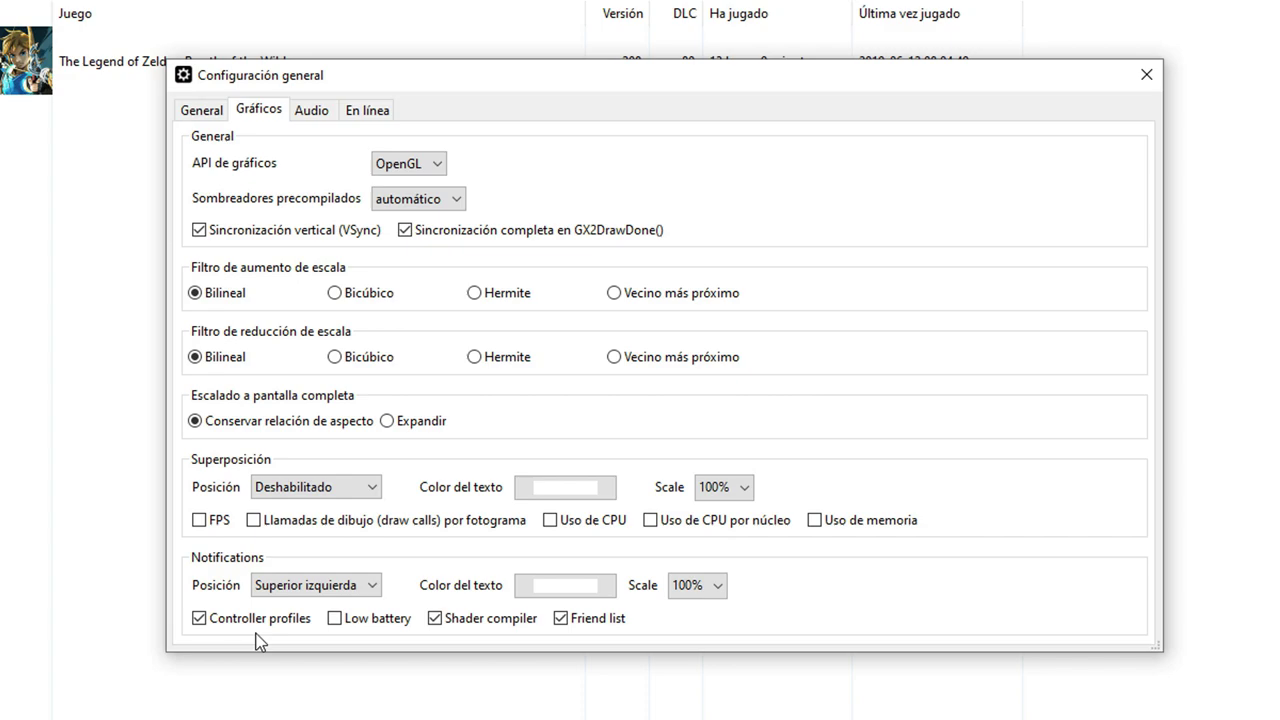
{"action": "left_click", "coordinate": [312, 110]}
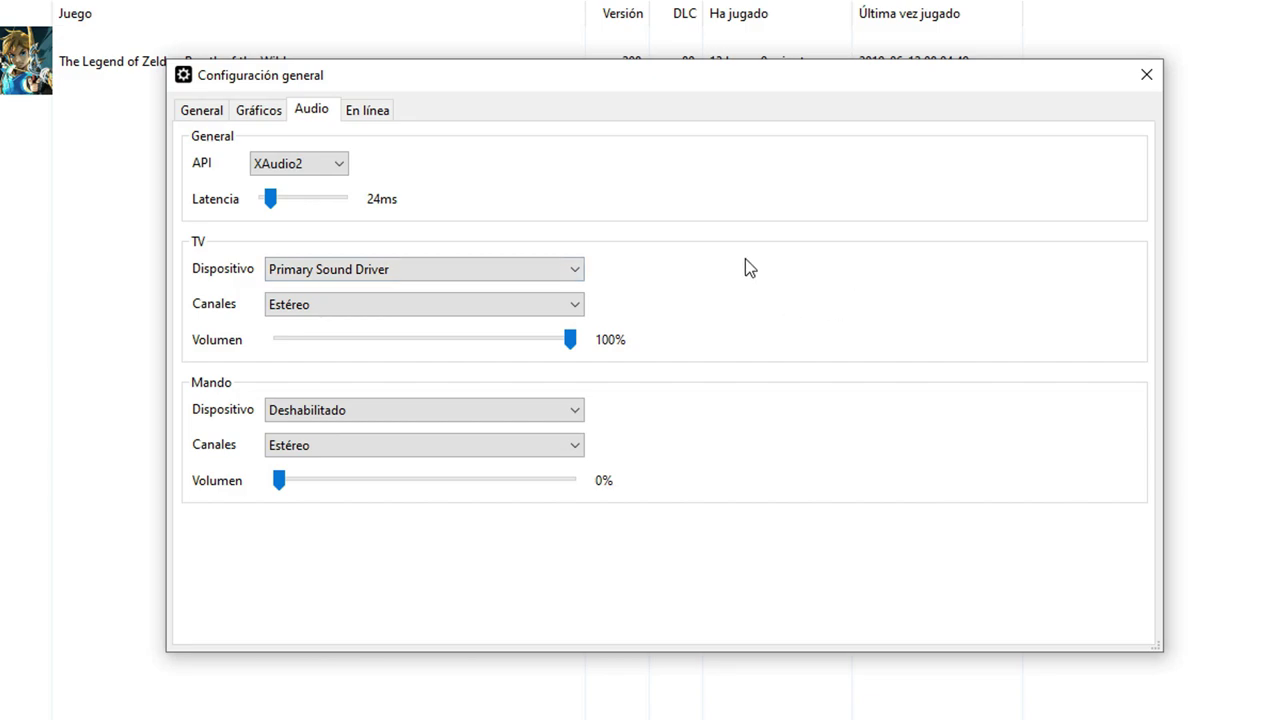
Examine the online settings' active account choices and account information, and close the general settings.
{"action": "left_click", "coordinate": [370, 112]}
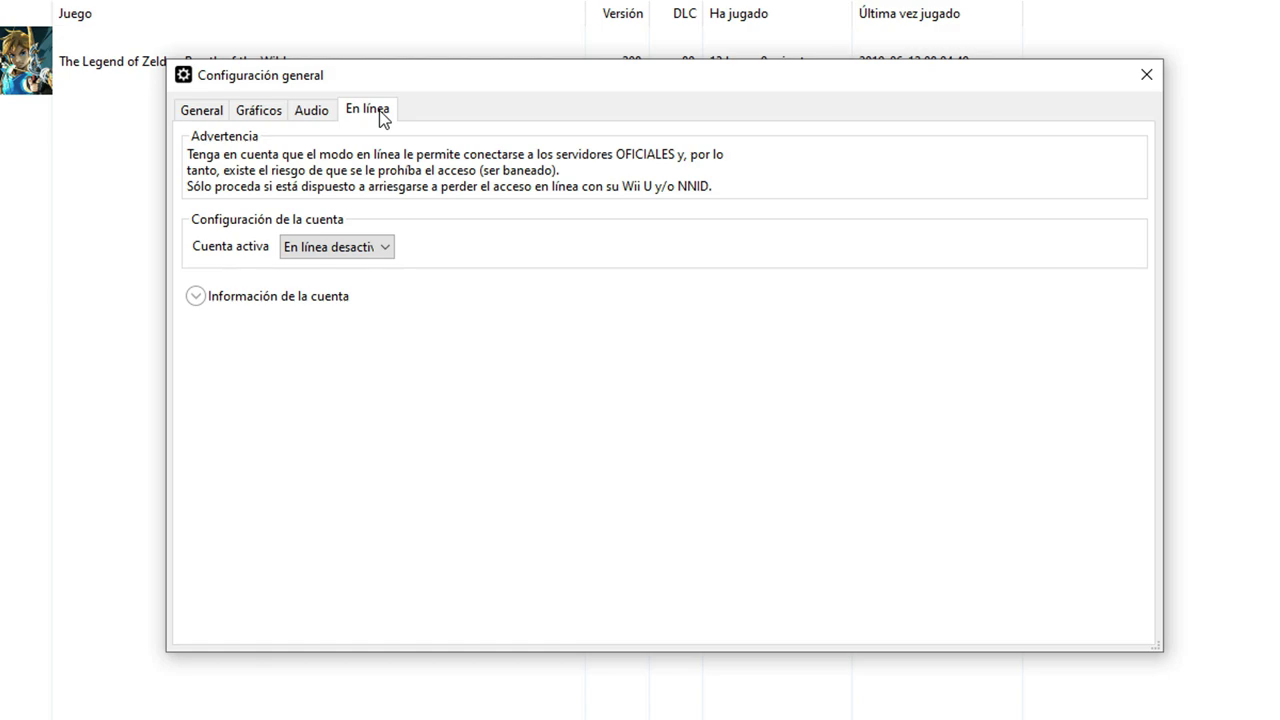
{"action": "left_click", "coordinate": [386, 252]}
{"action": "left_click", "coordinate": [385, 250]}
{"action": "left_click", "coordinate": [195, 297]}
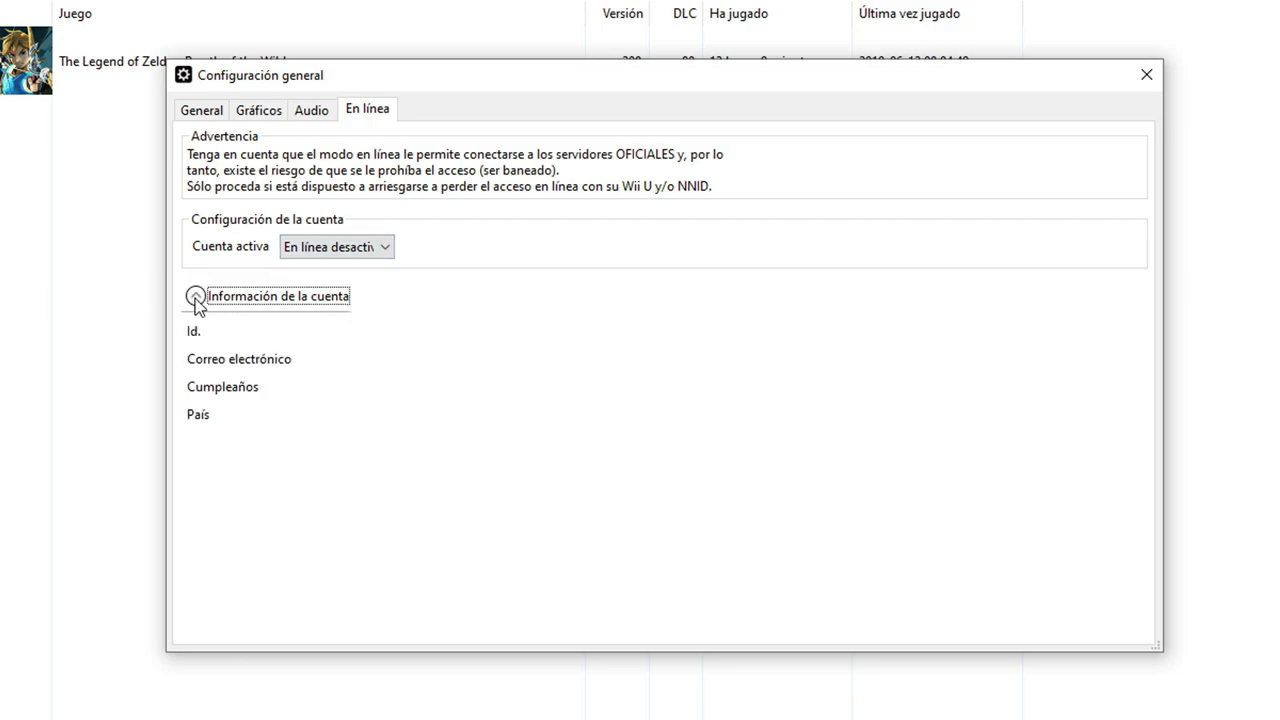
{"action": "left_click", "coordinate": [195, 298]}
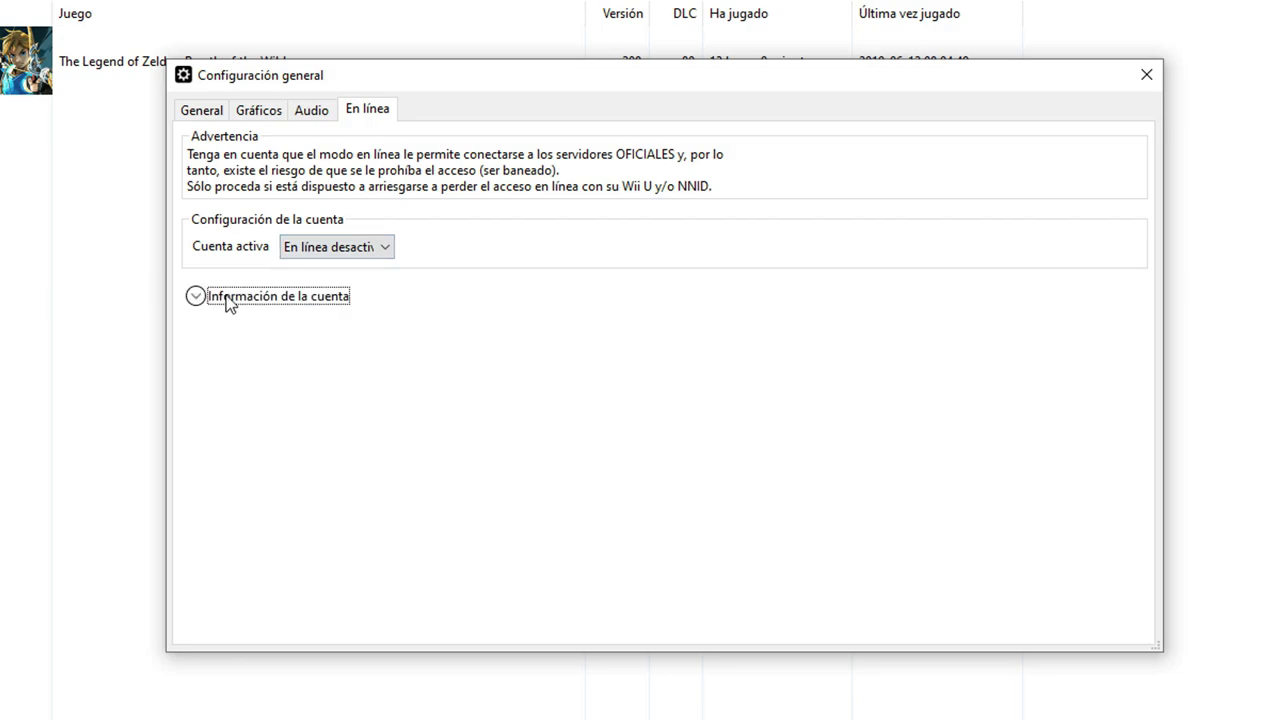
{"action": "left_click", "coordinate": [386, 252]}
{"action": "left_click", "coordinate": [386, 252]}
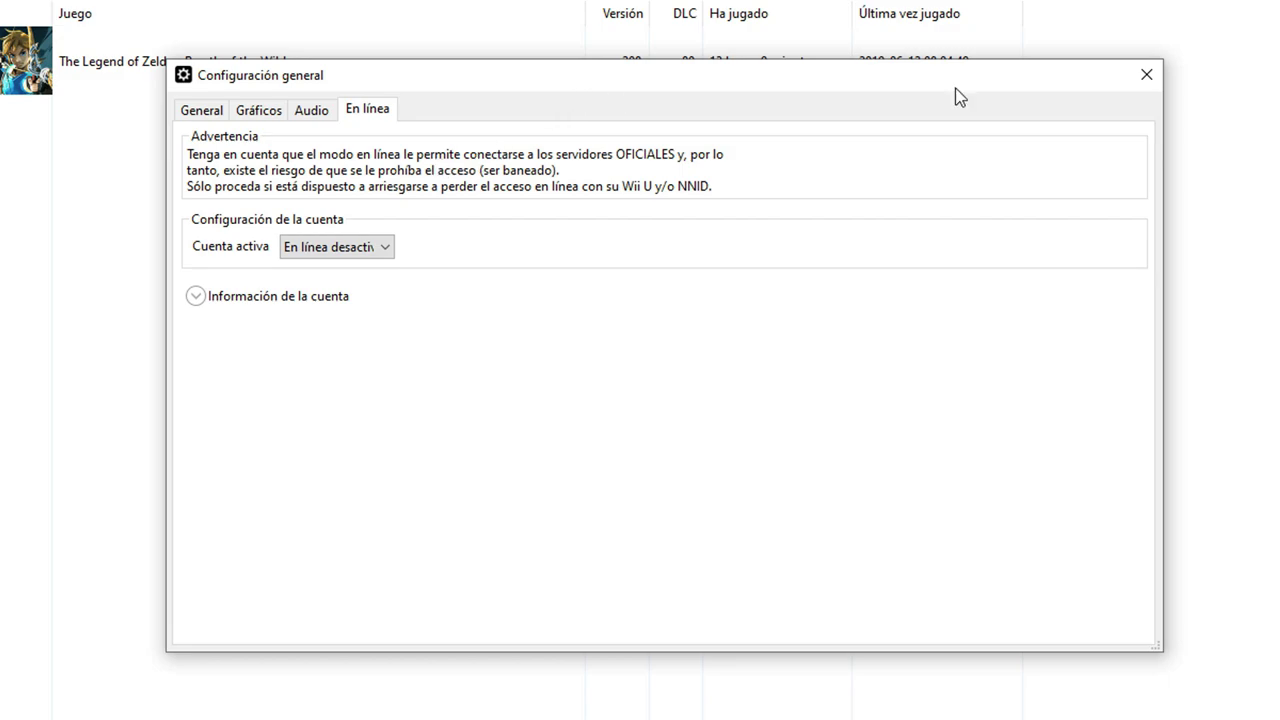
{"action": "left_click", "coordinate": [1147, 76]}
Load the XBox Mando profile for Controller 1 in the input settings and close them.
{"action": "right_click", "coordinate": [74, 6]}
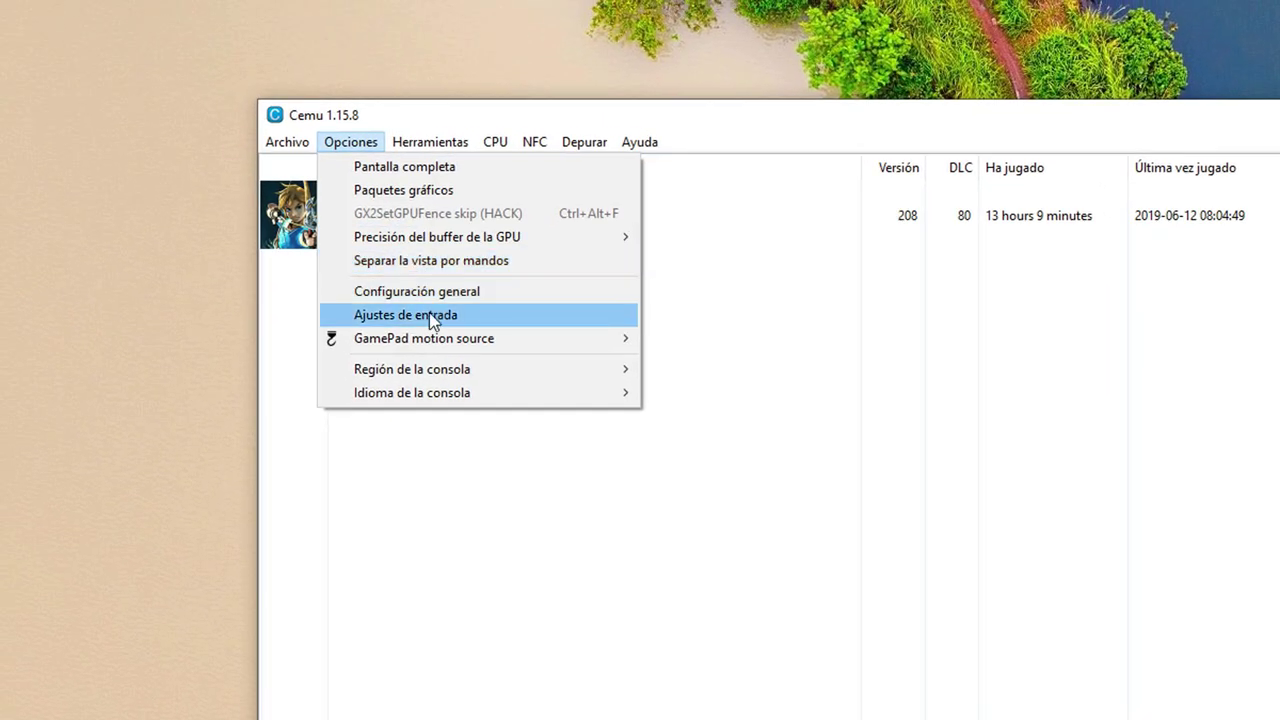
{"action": "left_click", "coordinate": [430, 320]}
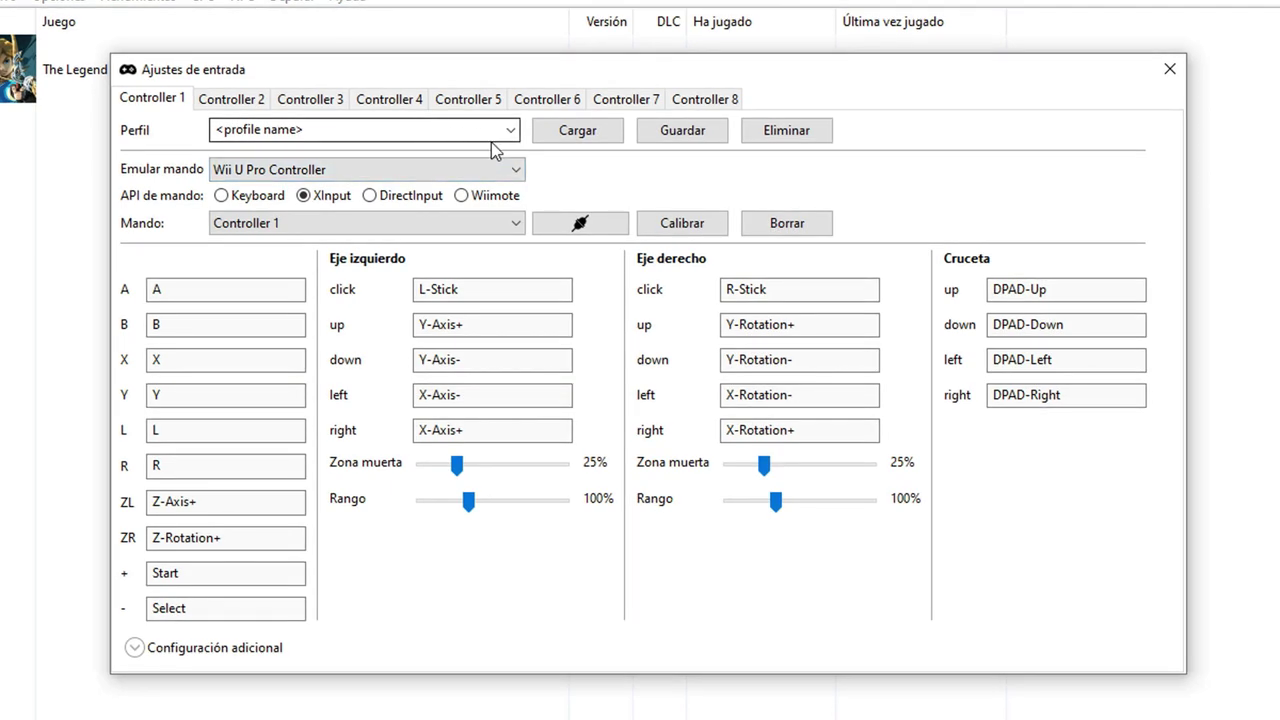
{"action": "left_click", "coordinate": [604, 176]}
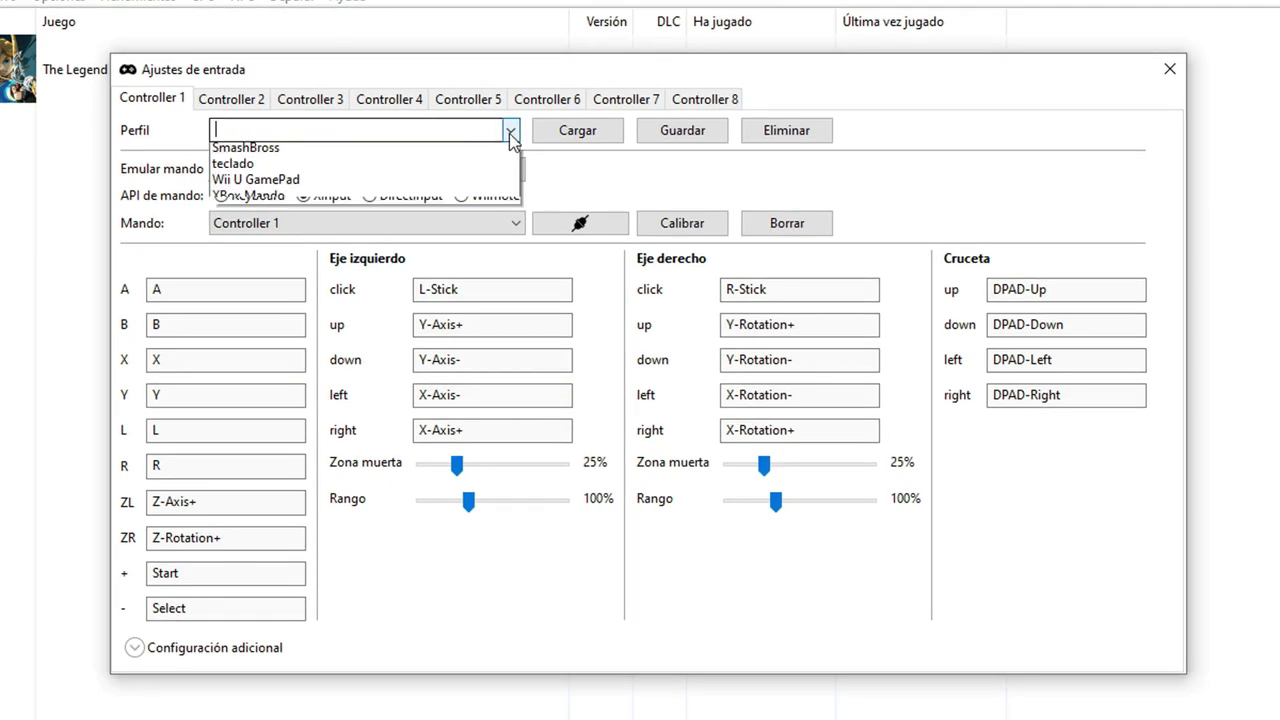
{"action": "left_click", "coordinate": [270, 216]}
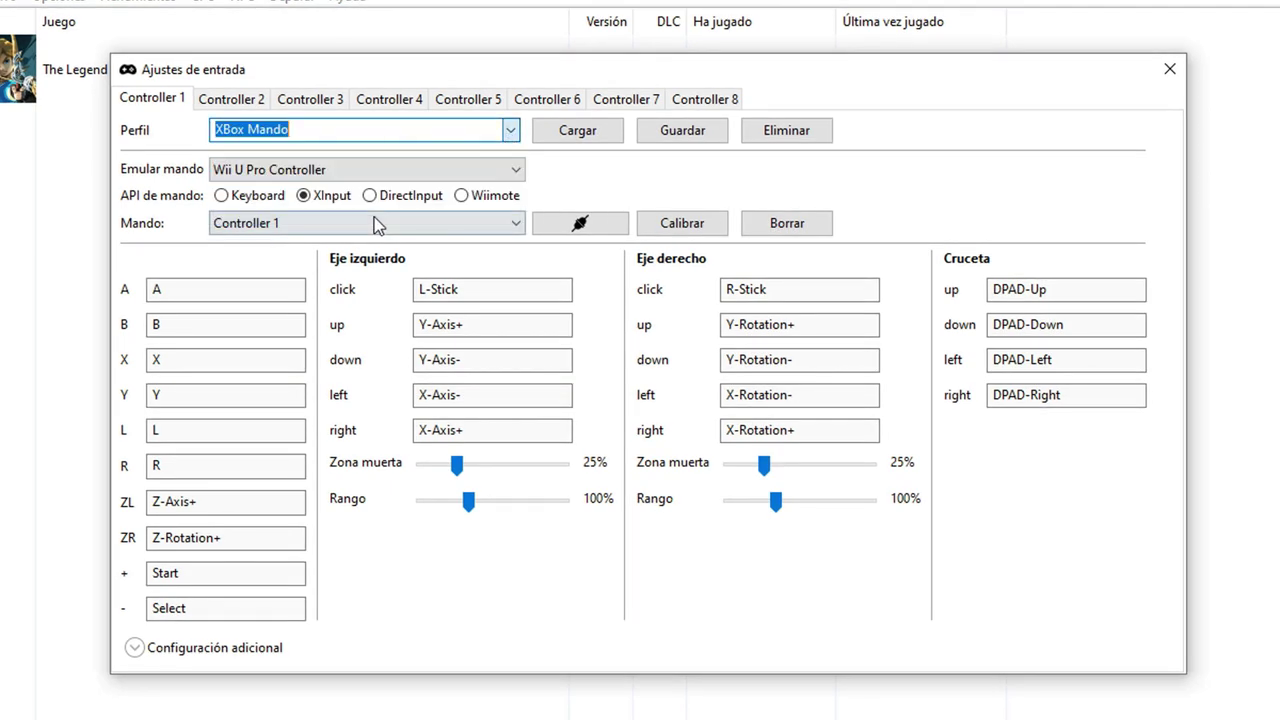
{"action": "left_click", "coordinate": [586, 138]}
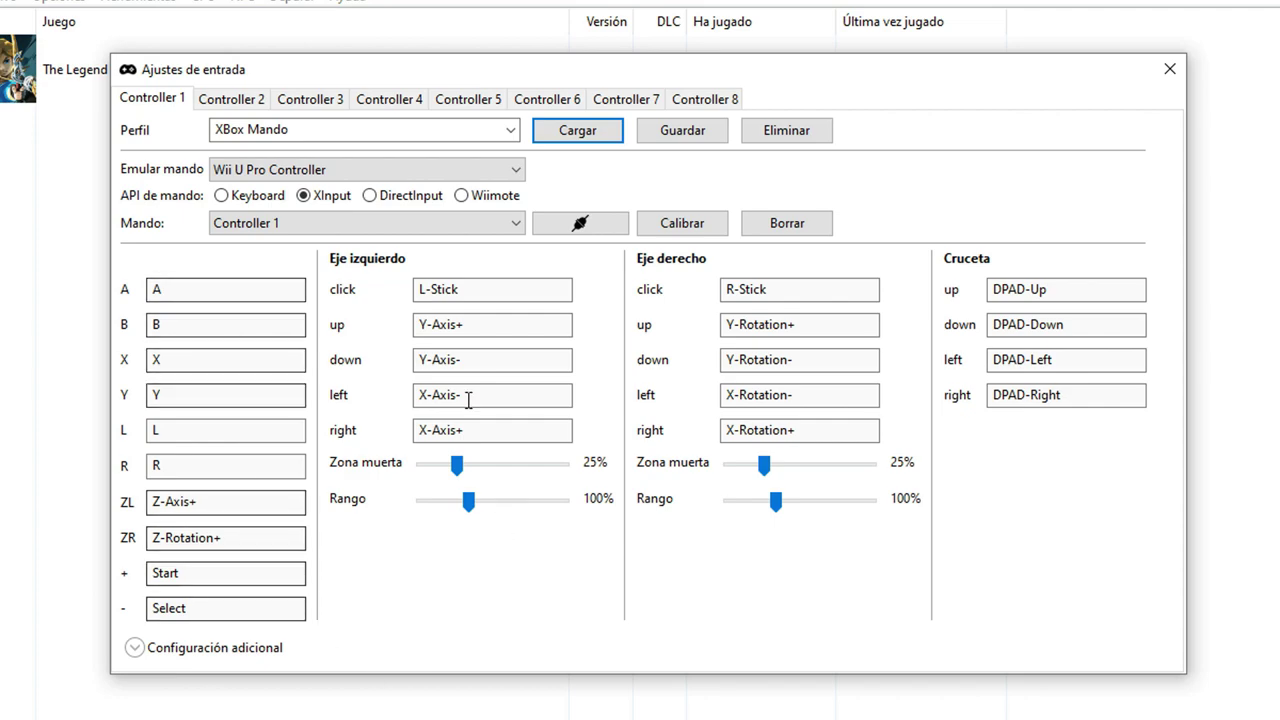
{"action": "left_click", "coordinate": [294, 497]}
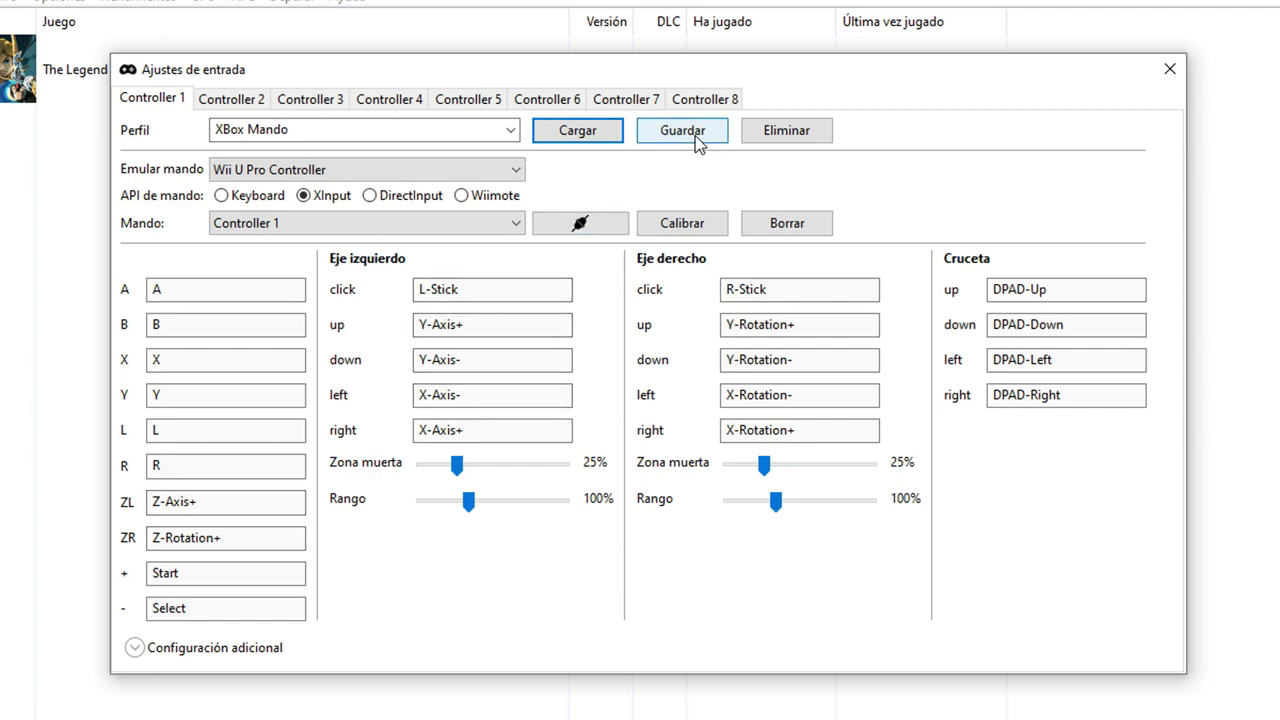
{"action": "left_click", "coordinate": [1176, 70]}
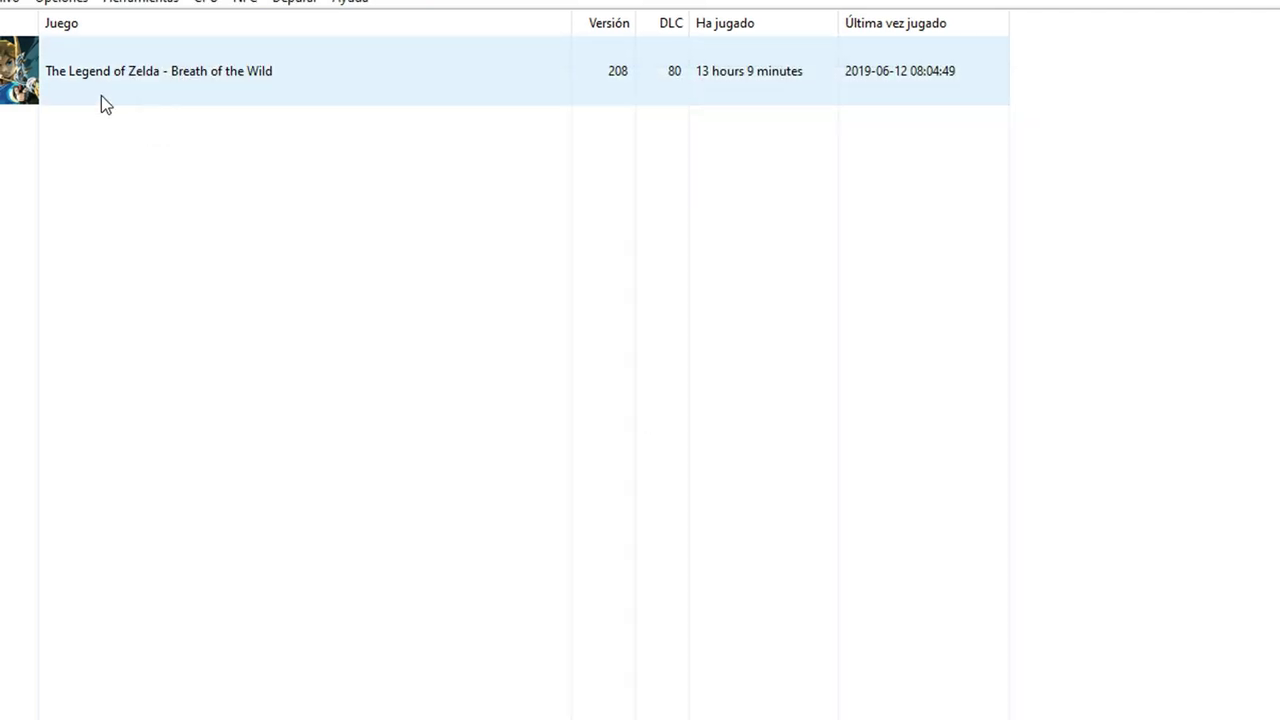
Show the available CPU mode options, from the single-core interpreter to the triple-core recompiler.
{"action": "left_click", "coordinate": [72, 0]}
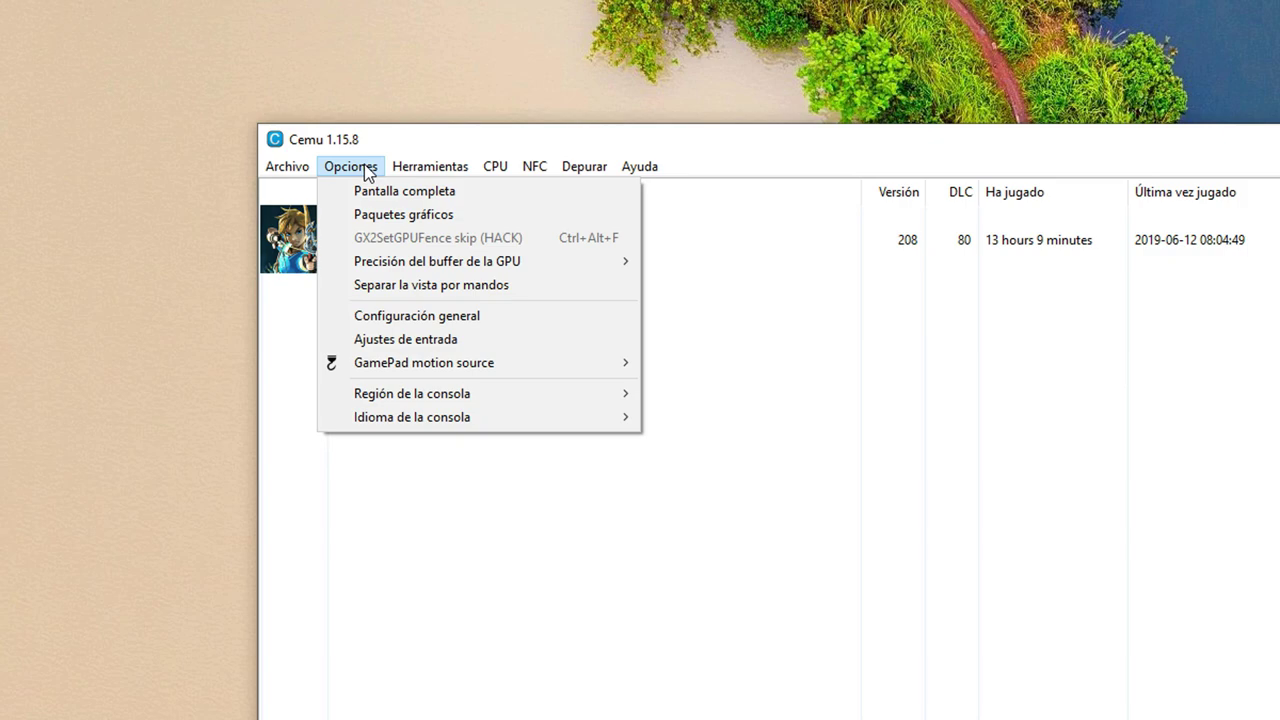
{"action": "mouse_move", "coordinate": [408, 175]}
{"action": "mouse_move", "coordinate": [487, 173]}
{"action": "mouse_move", "coordinate": [508, 193]}
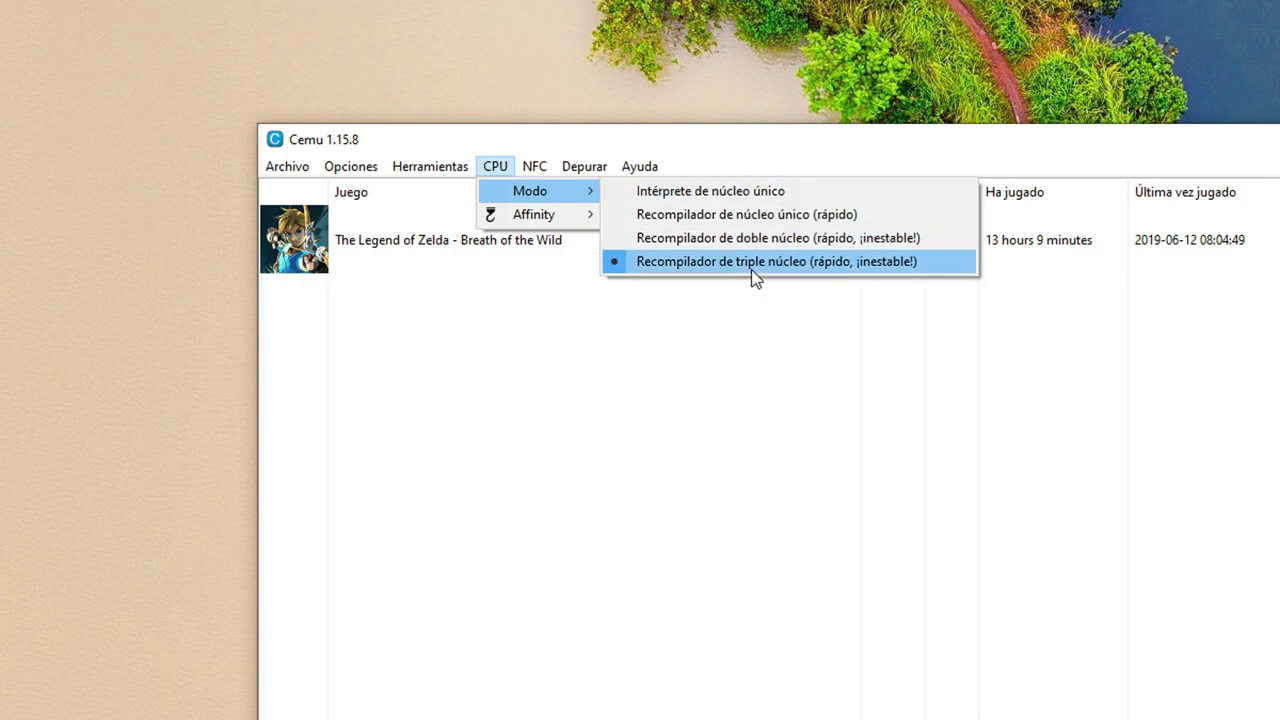
Review the debug options for Custom Timer and MM Timer Accuracy.
{"action": "mouse_move", "coordinate": [566, 229]}
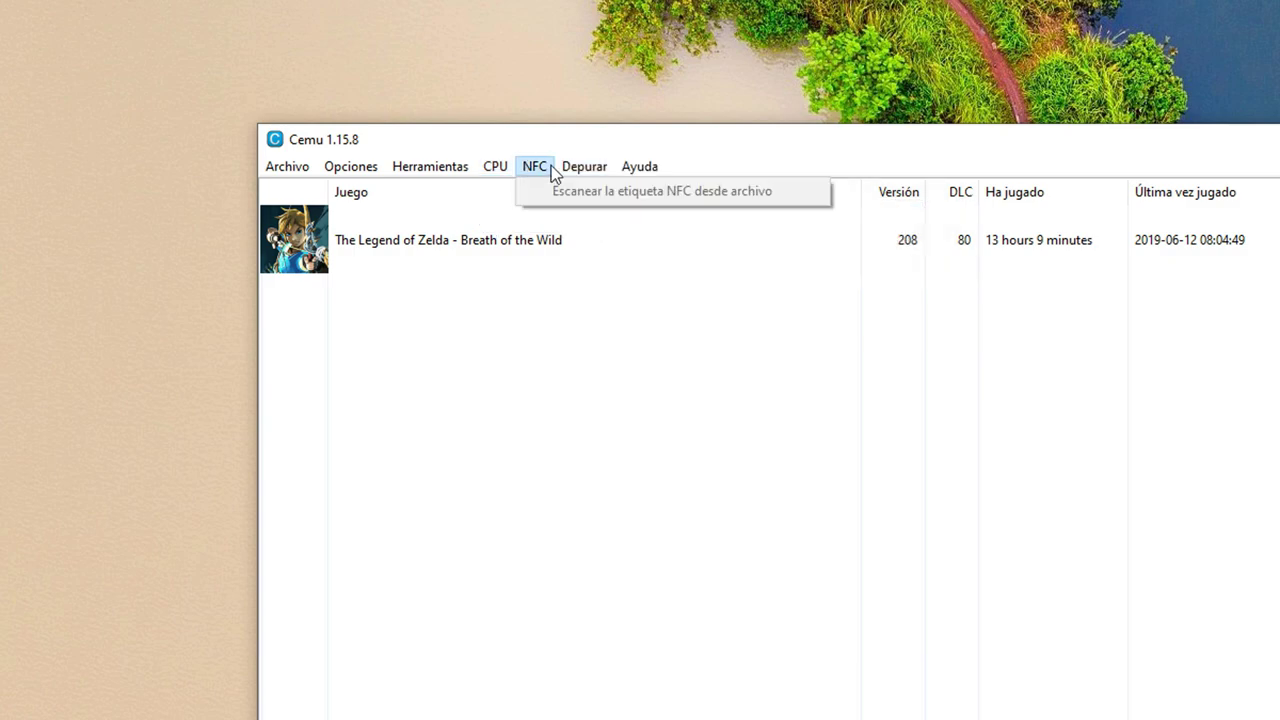
{"action": "mouse_move", "coordinate": [588, 167]}
{"action": "mouse_move", "coordinate": [619, 229]}
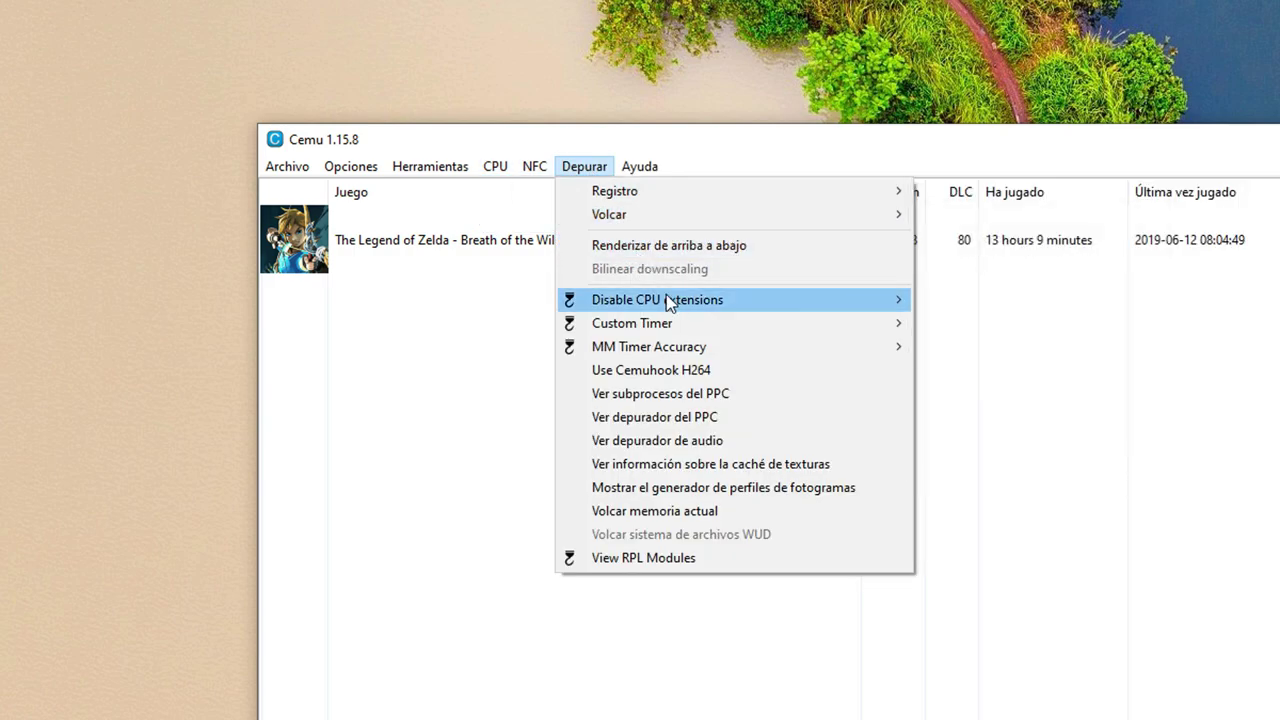
{"action": "mouse_move", "coordinate": [673, 331]}
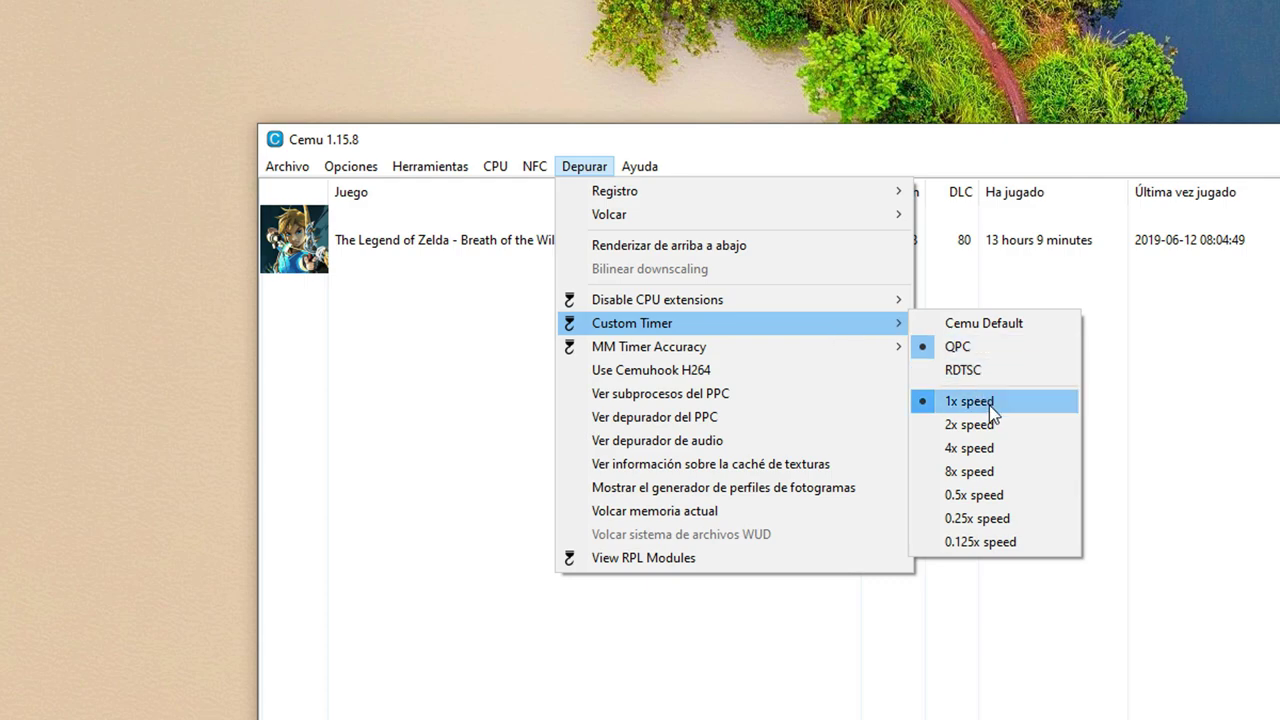
{"action": "mouse_move", "coordinate": [743, 346]}
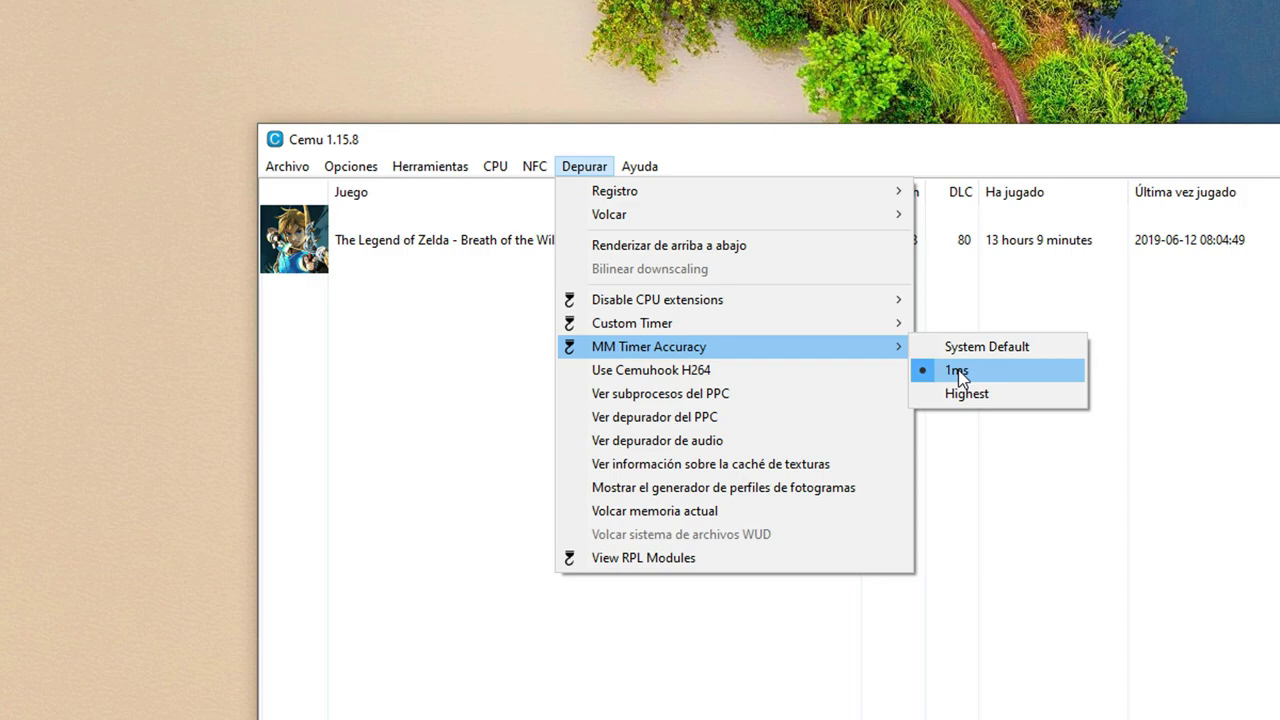
{"action": "left_click", "coordinate": [866, 173]}
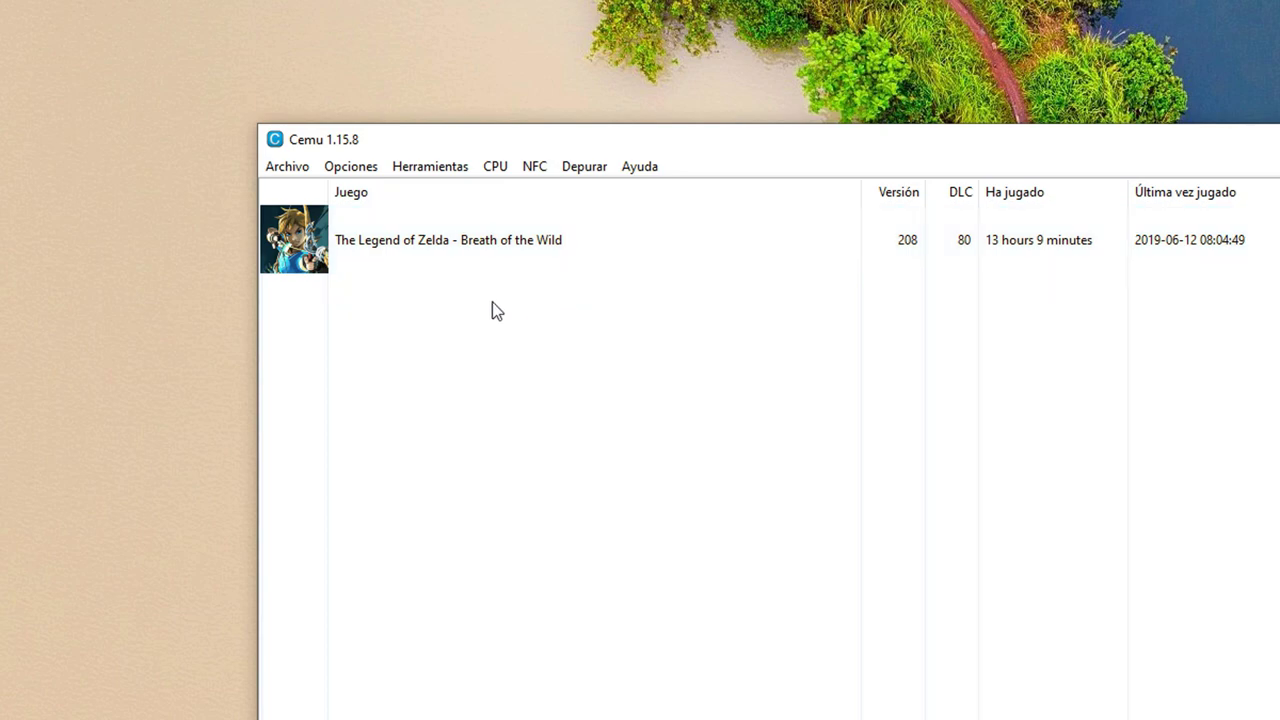
Open the game profile of The Legend of Zelda - Breath of the Wild for editing and widen its window.
{"action": "left_click", "coordinate": [458, 250]}
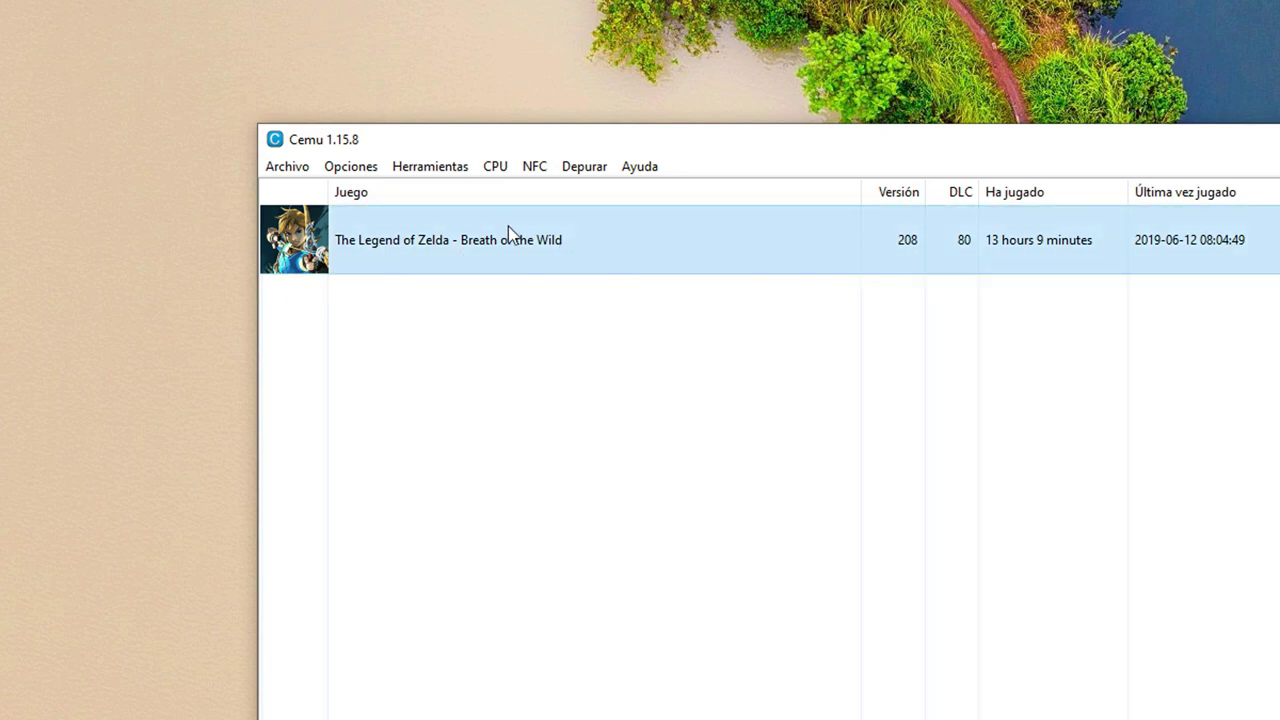
{"action": "right_click", "coordinate": [456, 248]}
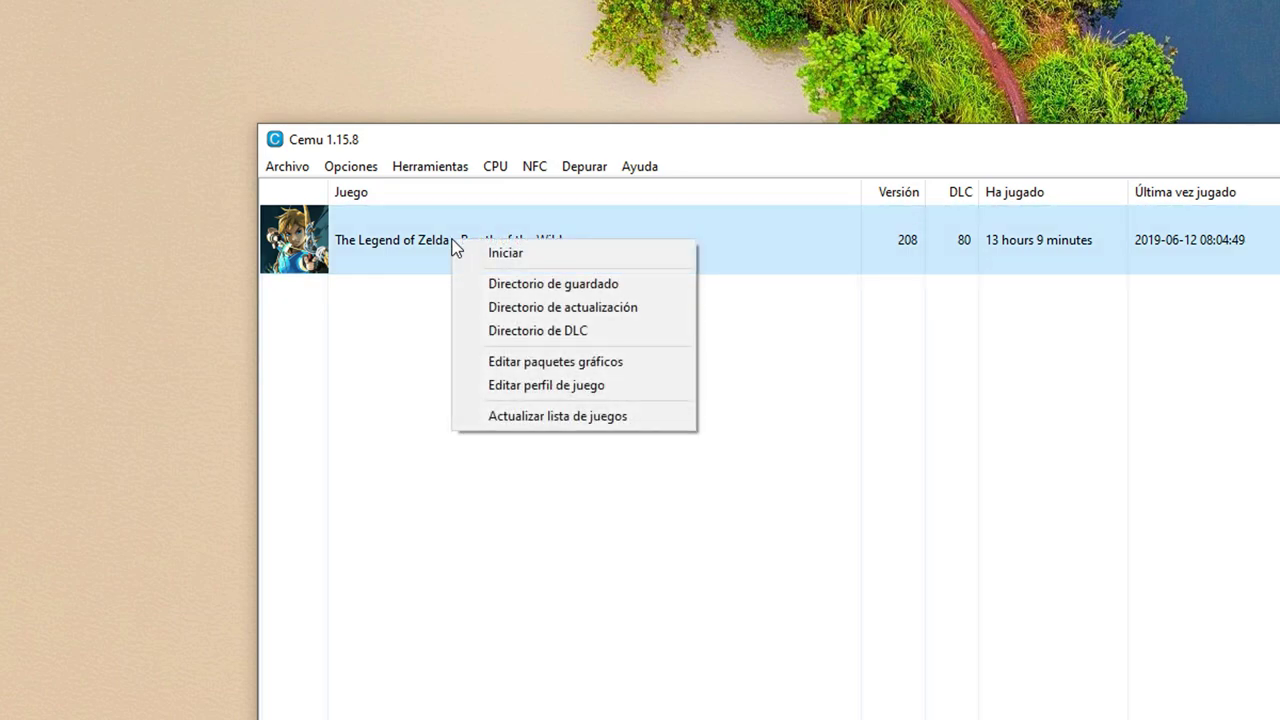
{"action": "left_click", "coordinate": [538, 388]}
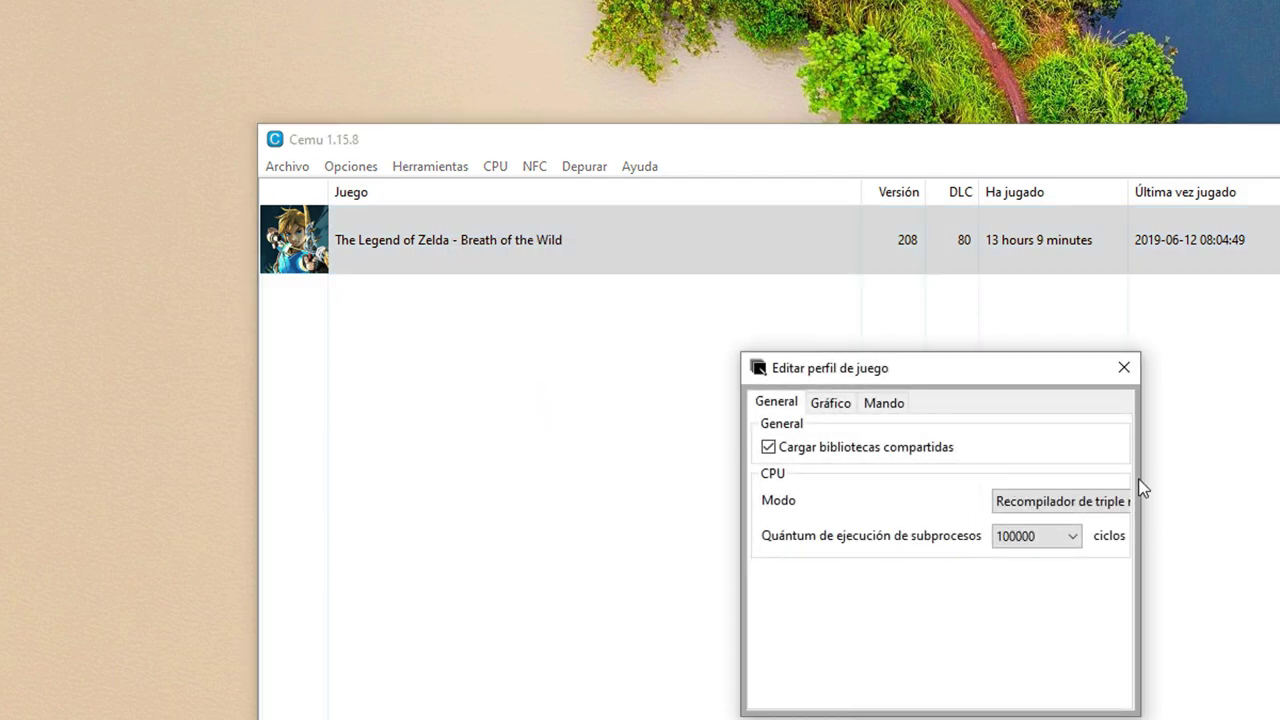
{"action": "left_click_drag", "start_coordinate": [1143, 477], "coordinate": [1244, 475]}
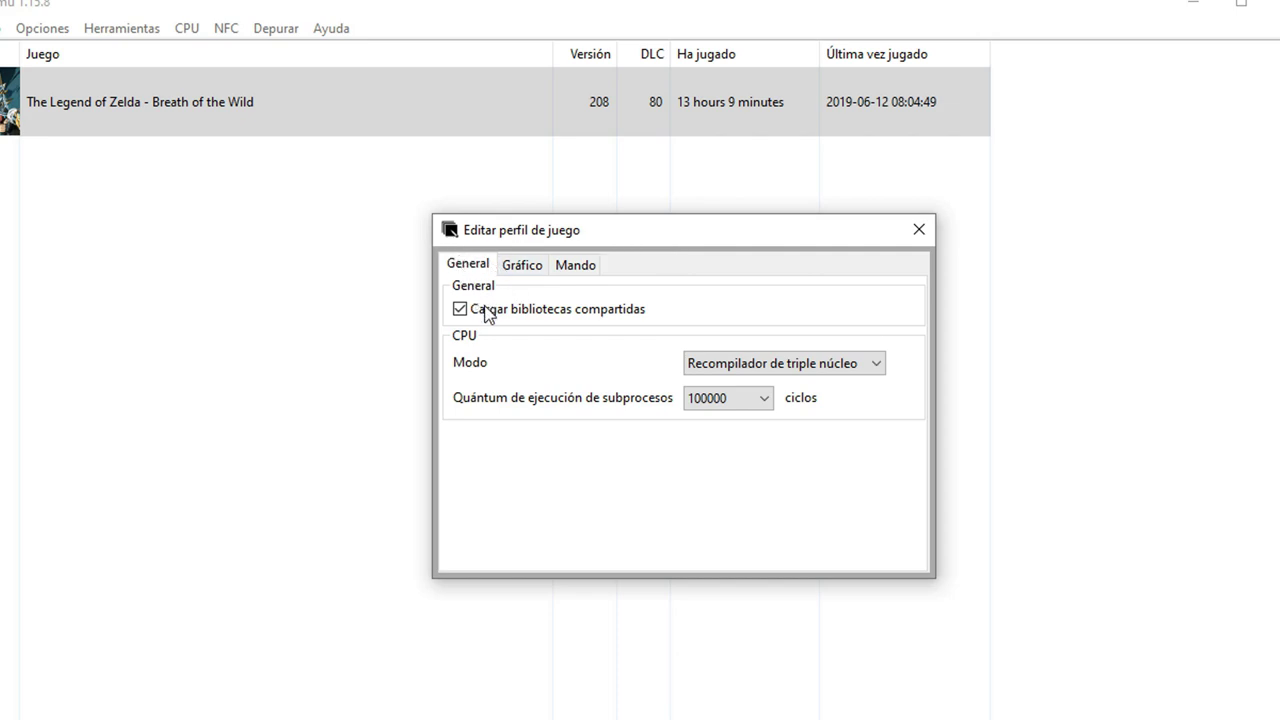
Set the game profile's CPU mode to Recompilador de triple núcleo and the thread execution quantum to 100000 cycles.
{"action": "mouse_move", "coordinate": [476, 322]}
{"action": "left_click", "coordinate": [792, 373]}
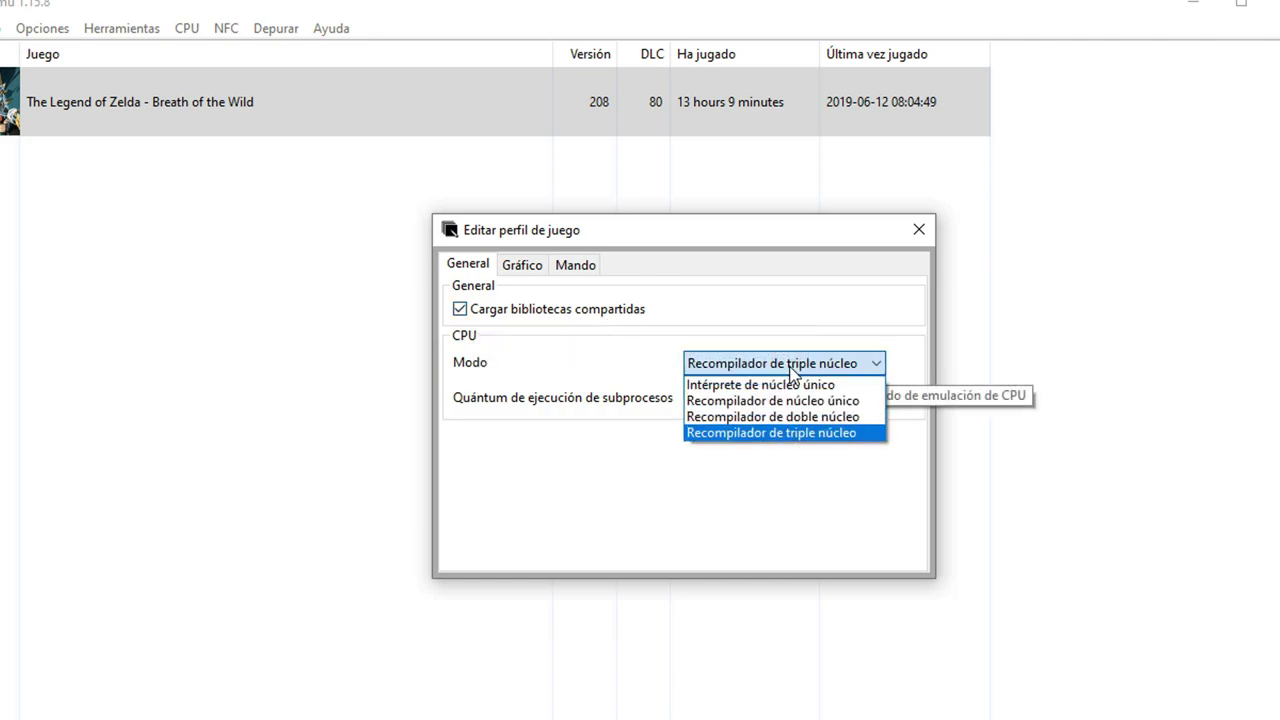
{"action": "left_click", "coordinate": [761, 438]}
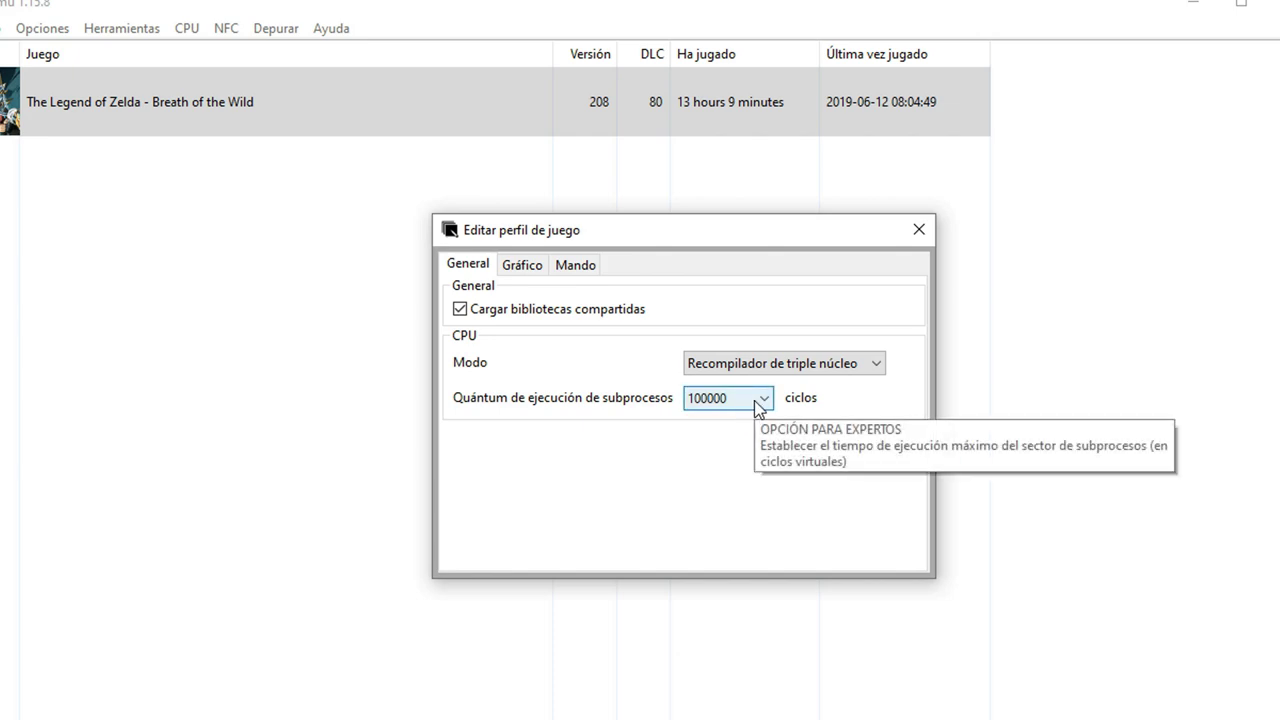
{"action": "left_click", "coordinate": [762, 404]}
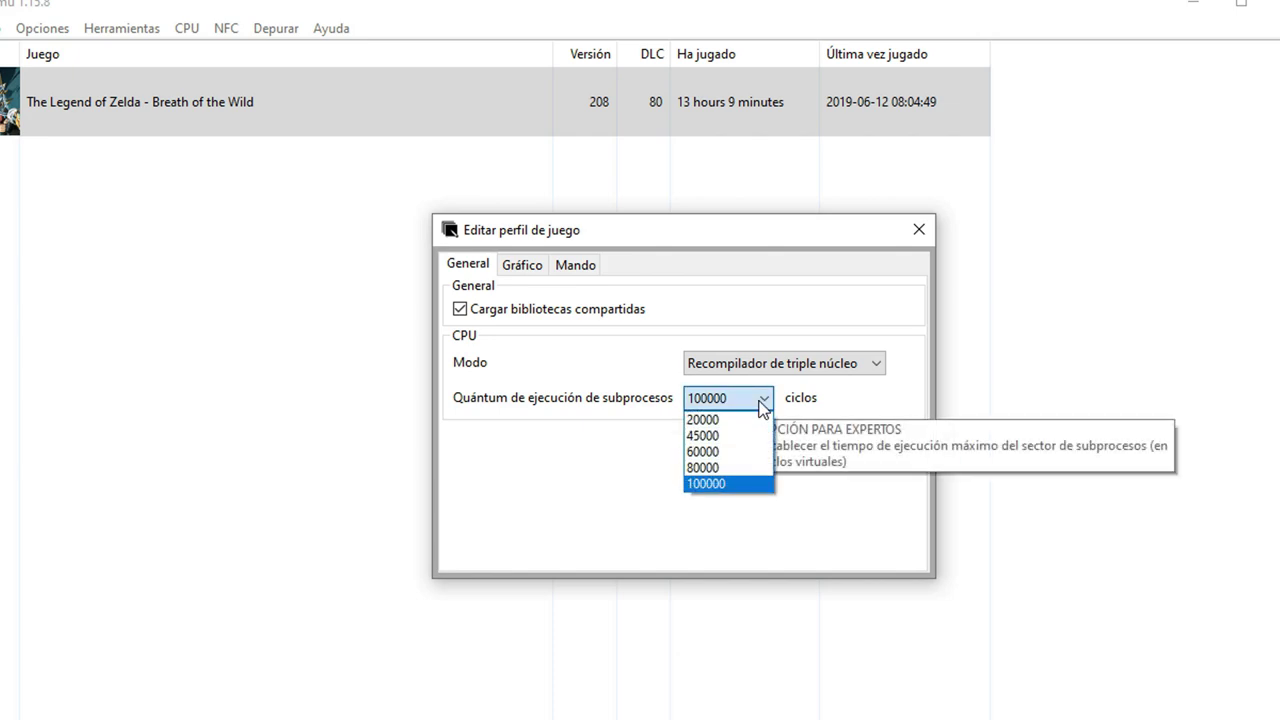
{"action": "left_click", "coordinate": [731, 488]}
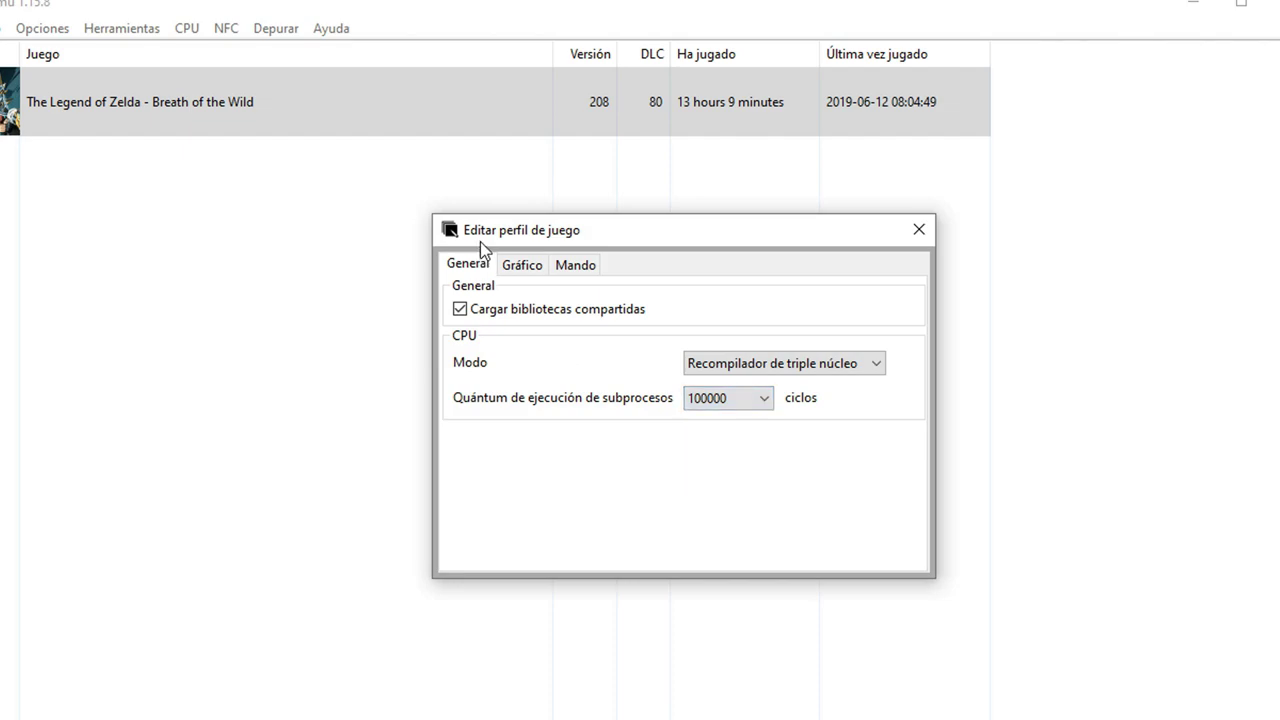
Review the game profile's graphics settings for extended texture readback, precompiled shaders, accurate shader multiplication and GPU buffer cache accuracy.
{"action": "left_click", "coordinate": [524, 271]}
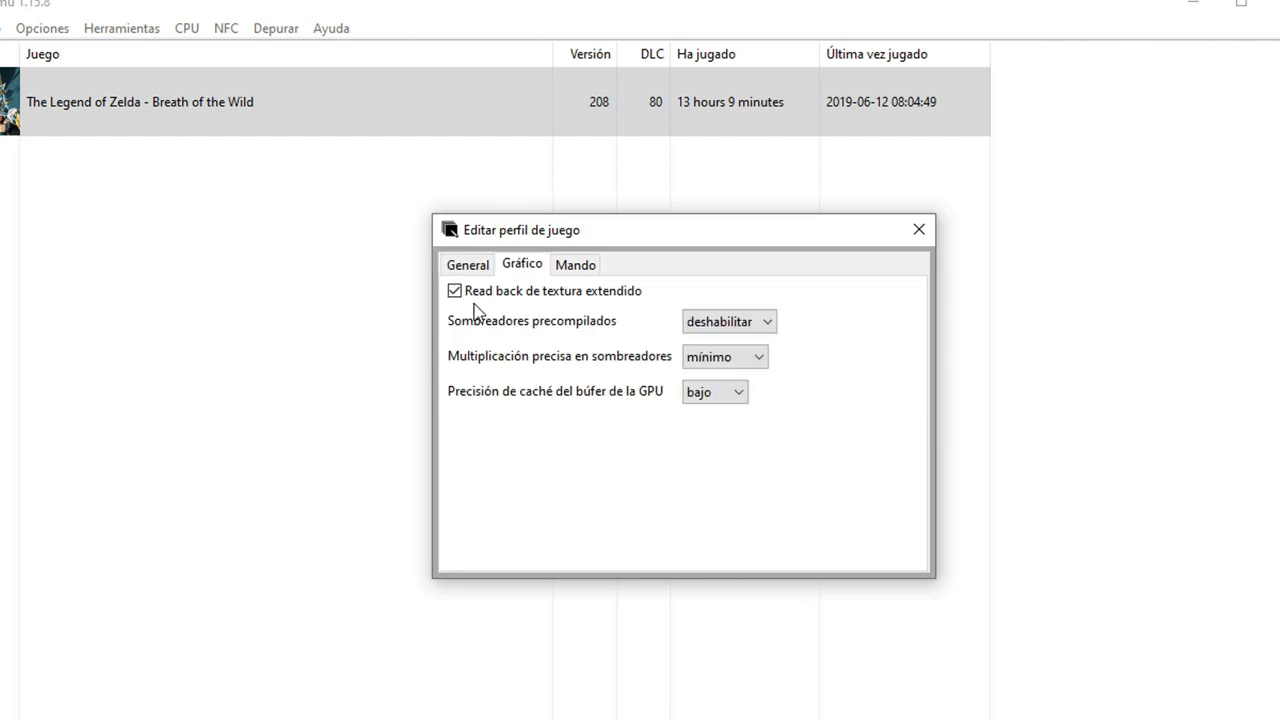
{"action": "mouse_move", "coordinate": [486, 300]}
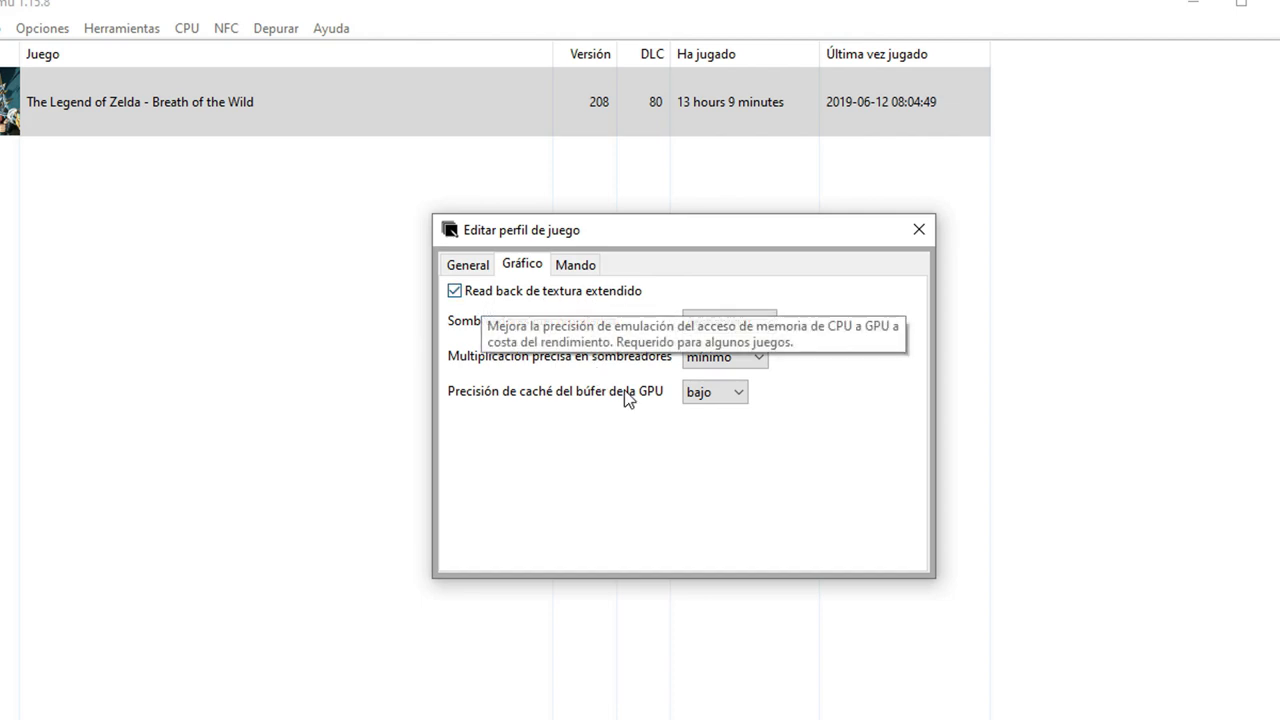
{"action": "mouse_move", "coordinate": [771, 323]}
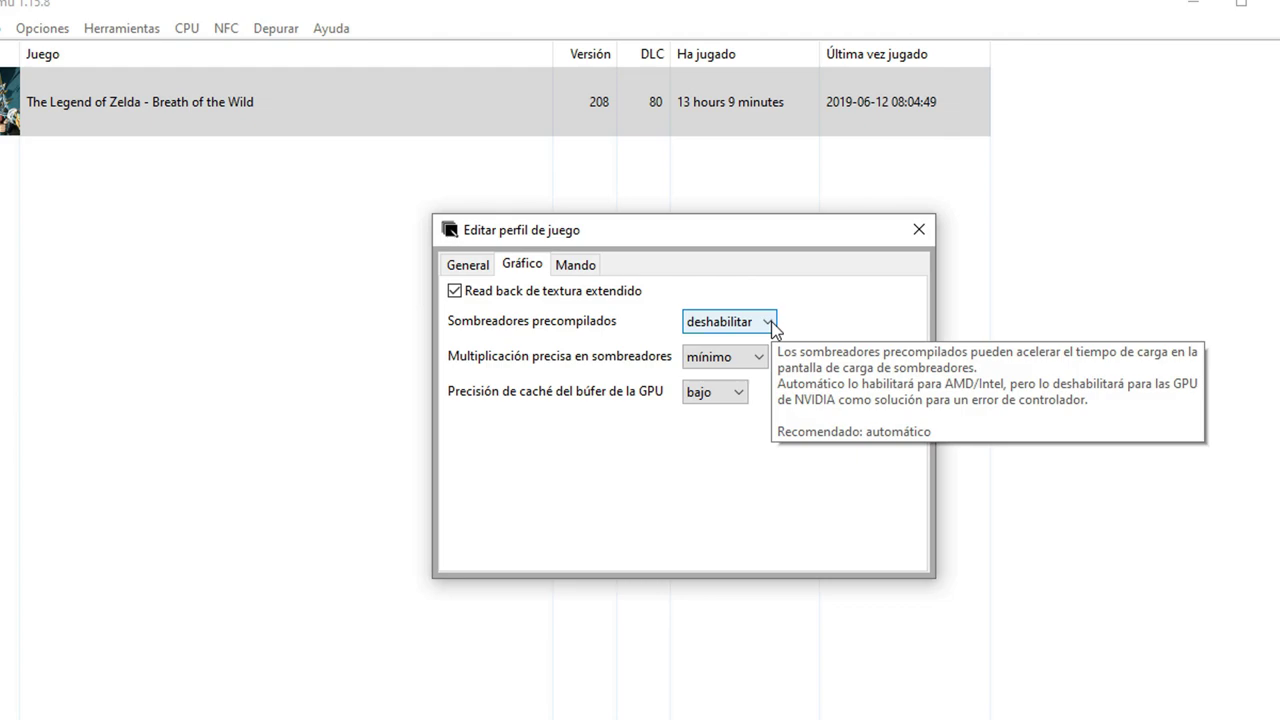
{"action": "mouse_move", "coordinate": [760, 366]}
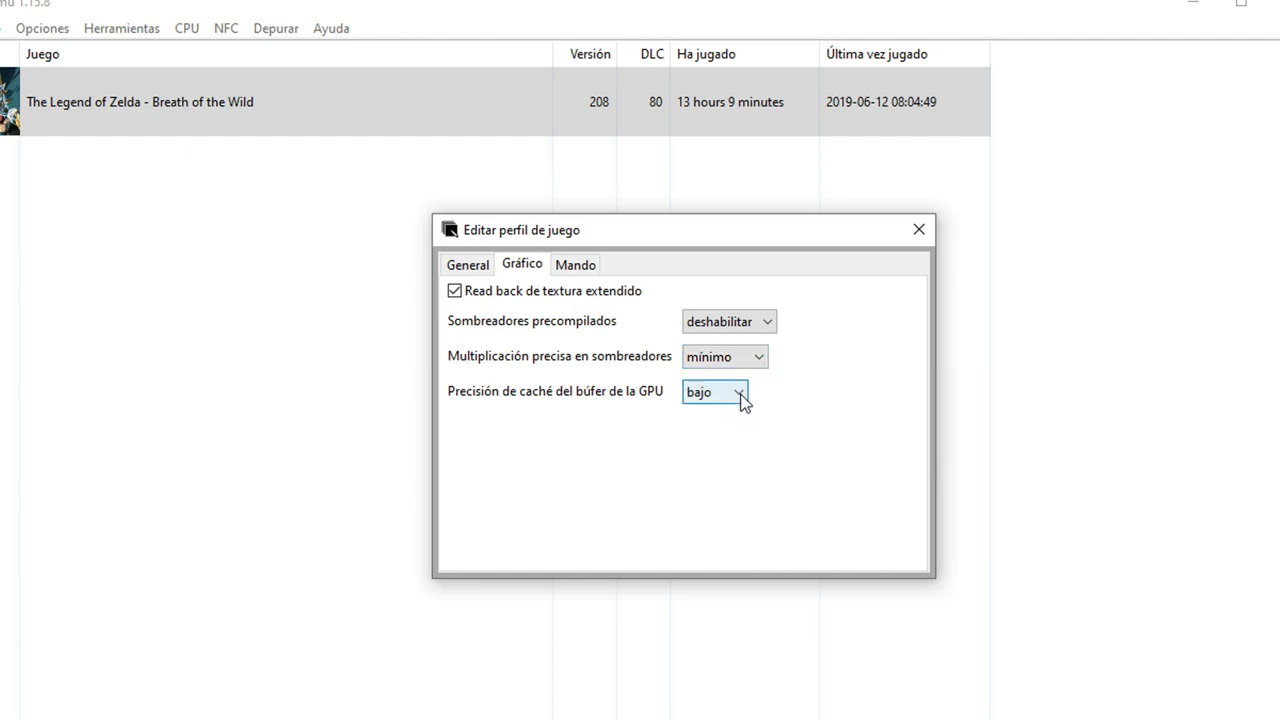
{"action": "mouse_move", "coordinate": [742, 398]}
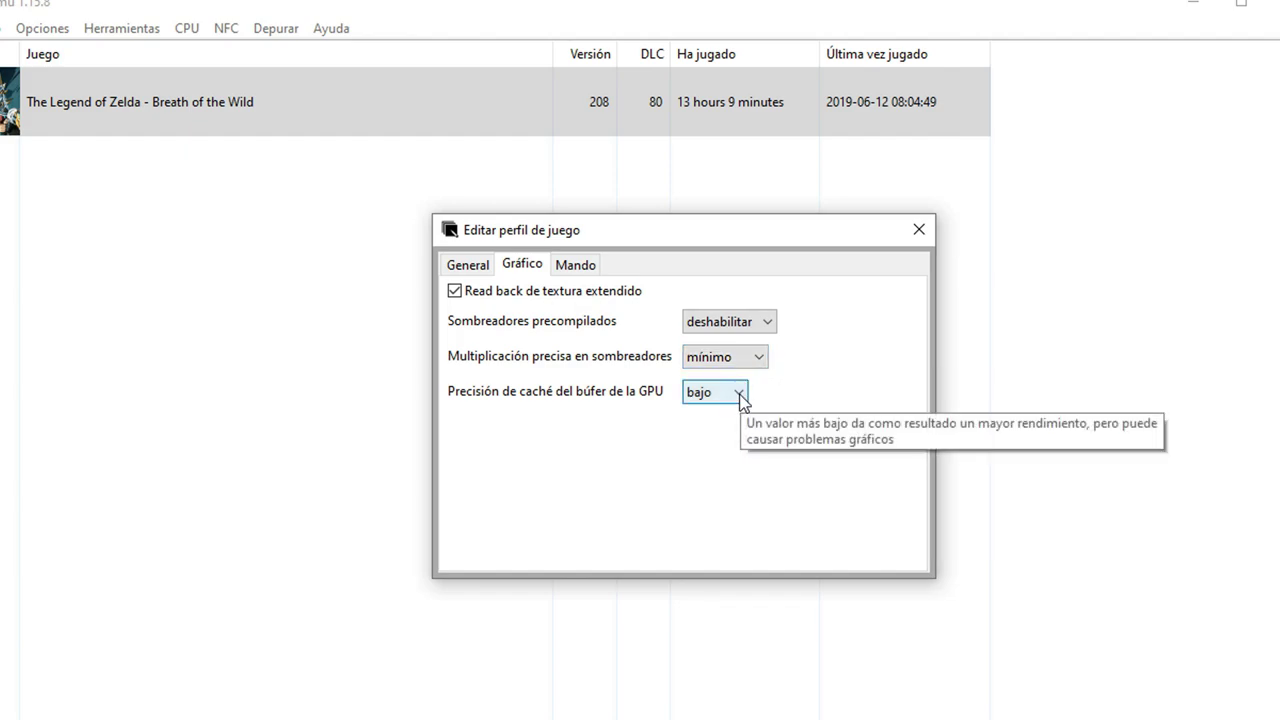
Examine the controller profiles available for Mando 1 in the game profile, and close the profile editor.
{"action": "left_click", "coordinate": [574, 268]}
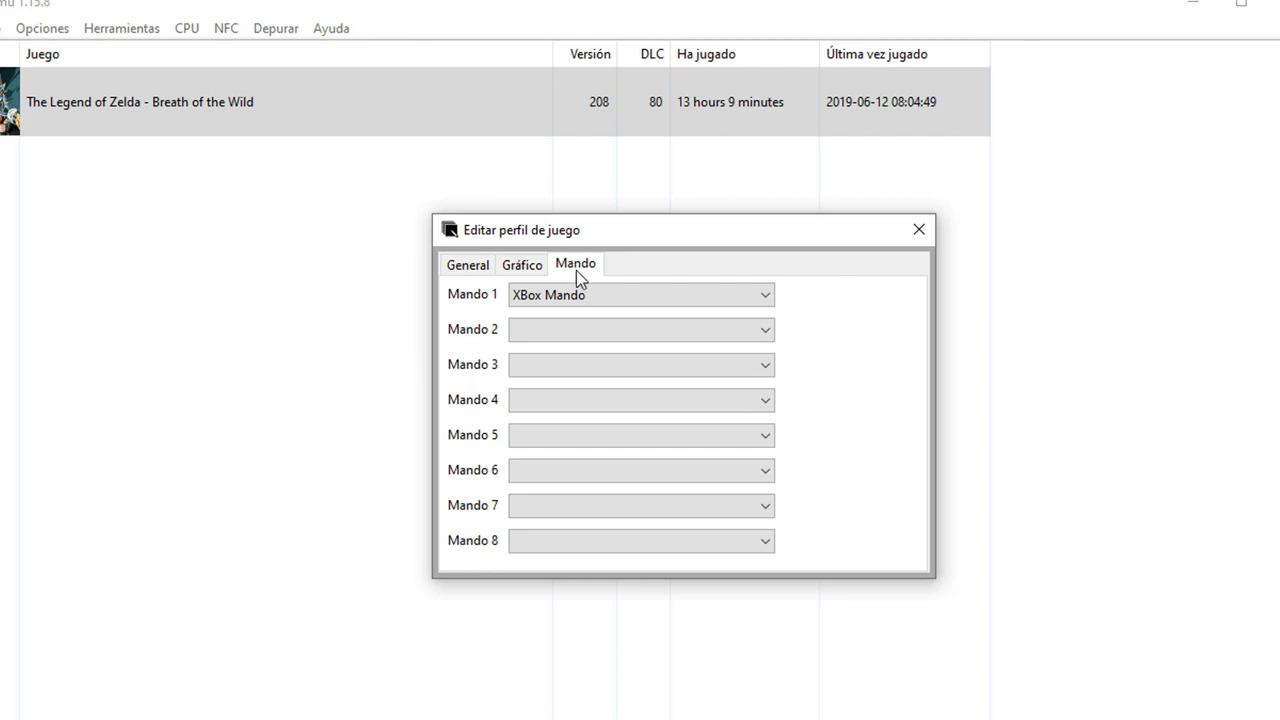
{"action": "mouse_move", "coordinate": [555, 305]}
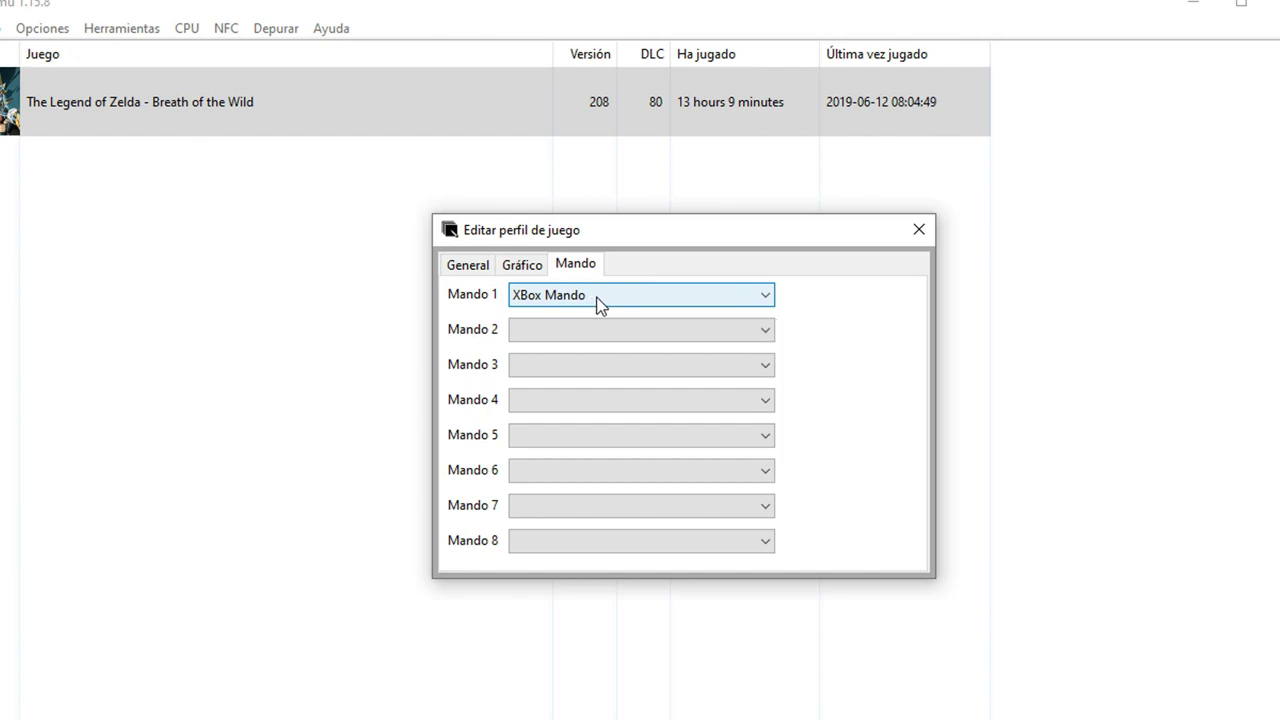
{"action": "left_click", "coordinate": [607, 295]}
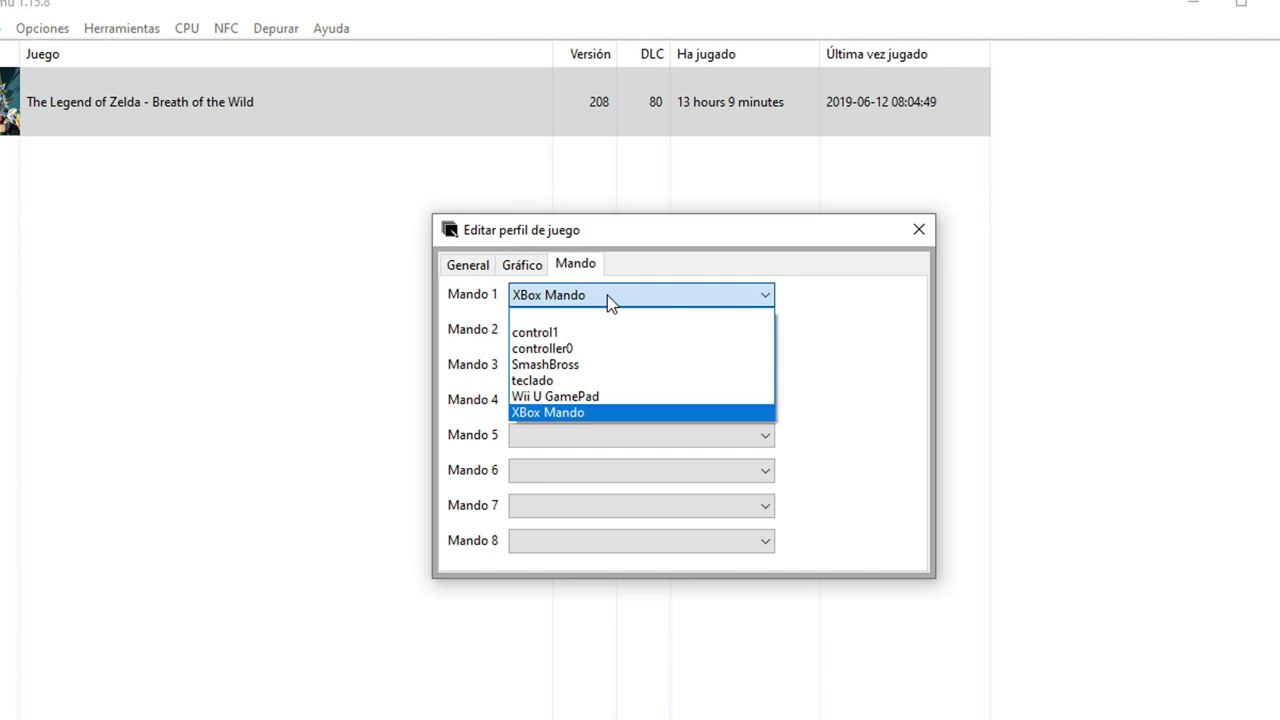
{"action": "left_click", "coordinate": [529, 299]}
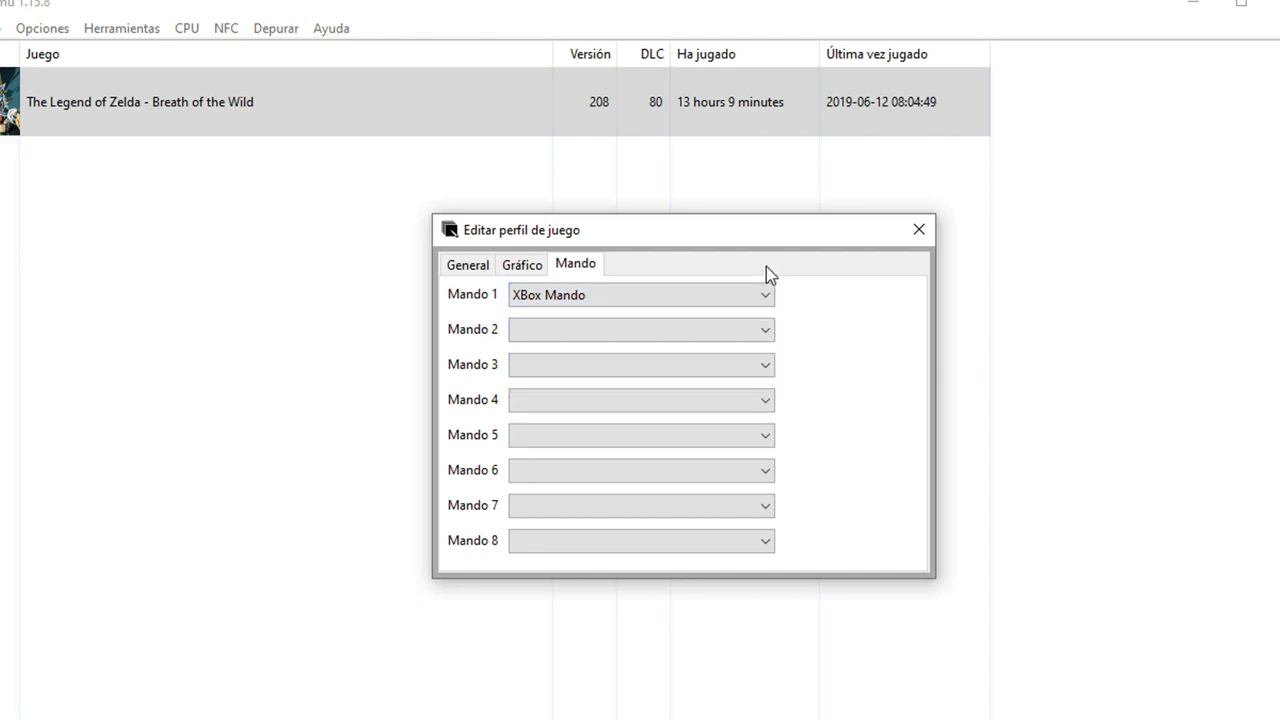
{"action": "left_click", "coordinate": [919, 231]}
Open the graphic packs for Breath of the Wild, and download and install the latest community graphic packs.
{"action": "right_click", "coordinate": [102, 113]}
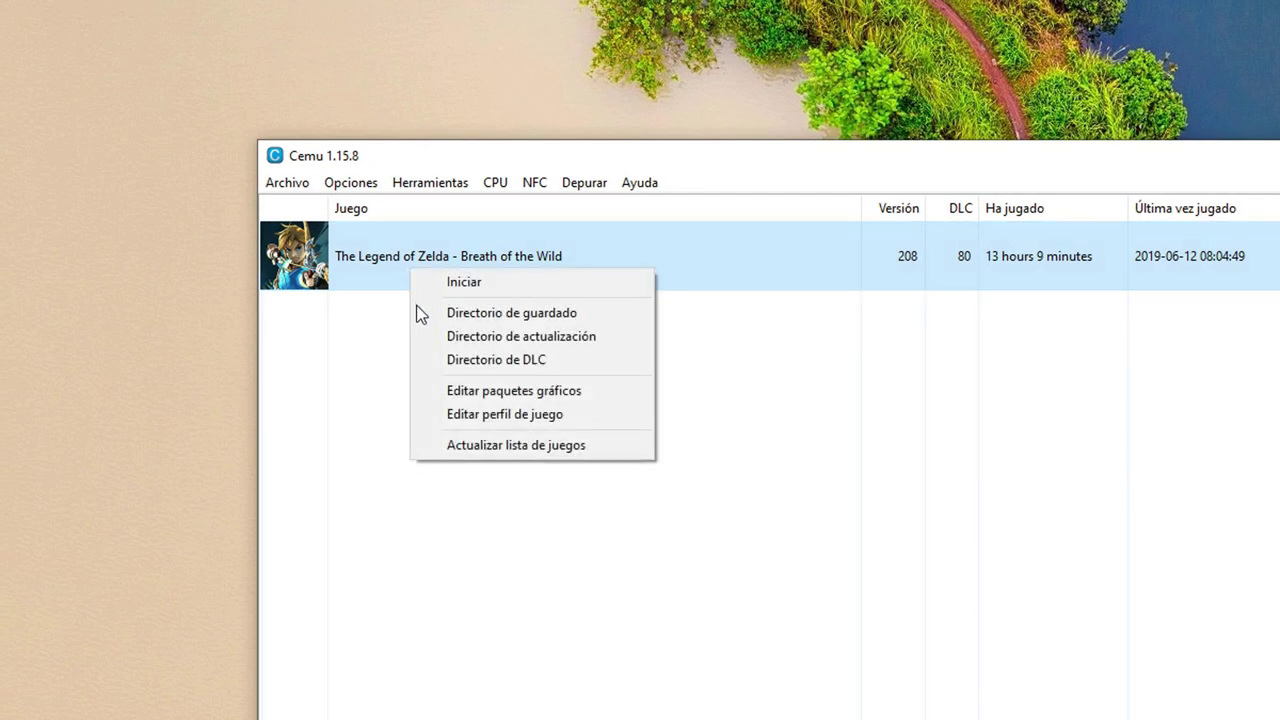
{"action": "left_click", "coordinate": [519, 394]}
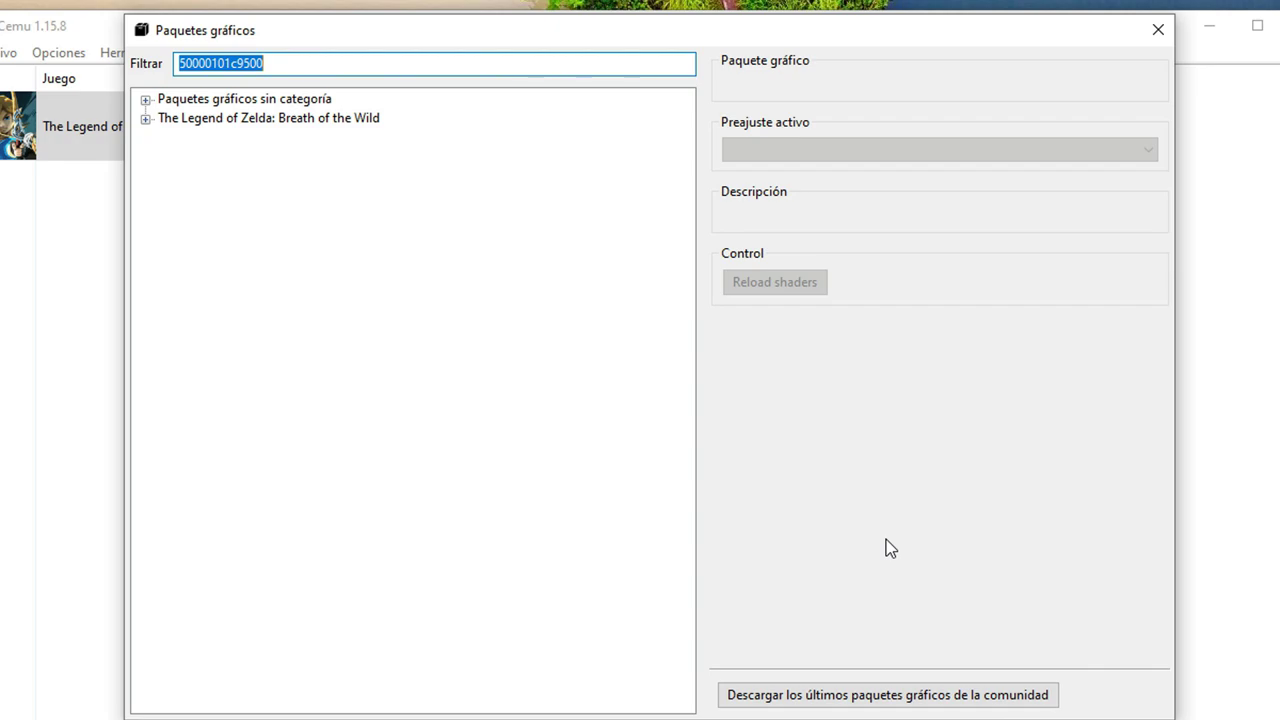
{"action": "left_click", "coordinate": [905, 700]}
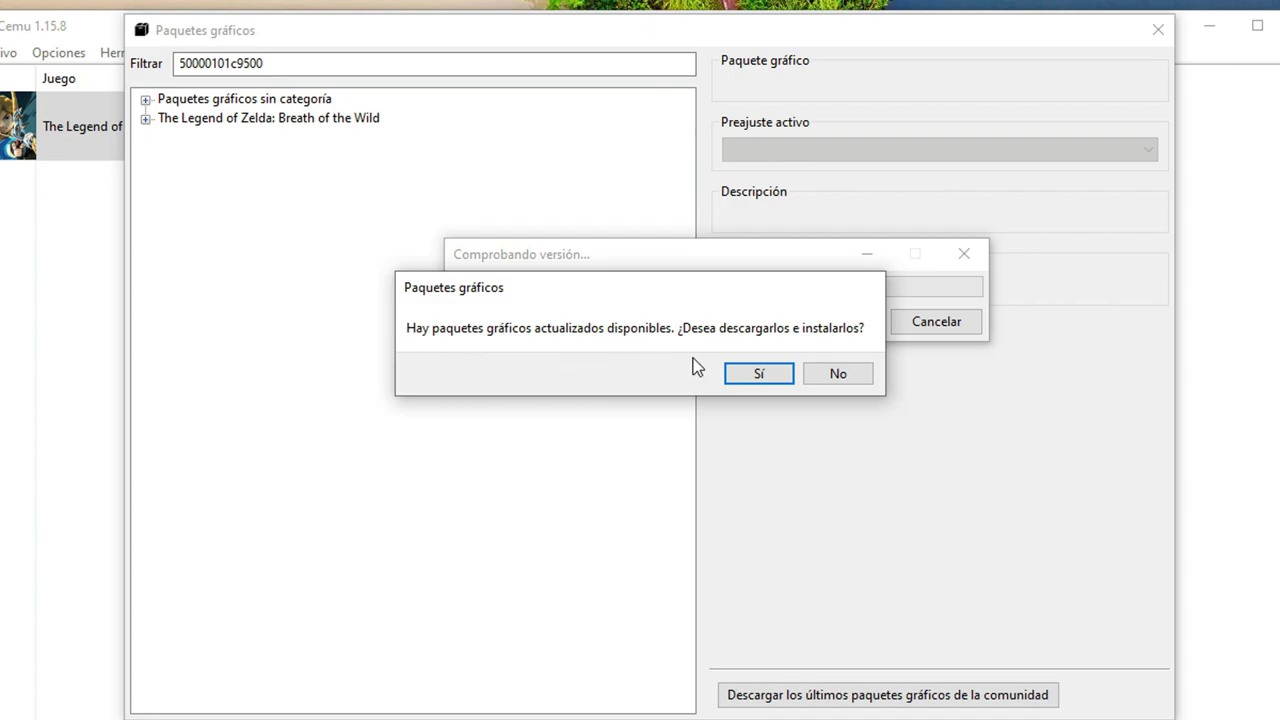
{"action": "left_click", "coordinate": [757, 380]}
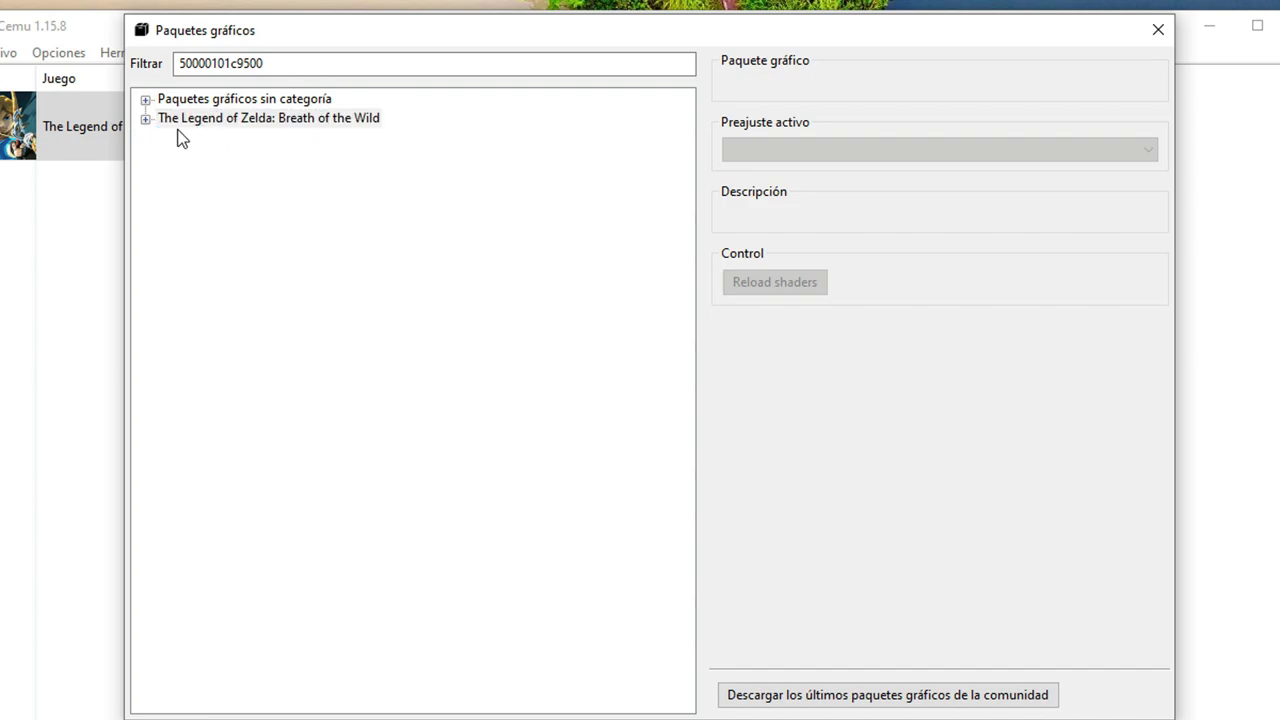
Show the FPS++ mods under The Legend of Zelda: Breath of the Wild and examine the Dynamic Gamespeed preset and description.
{"action": "left_click", "coordinate": [146, 119]}
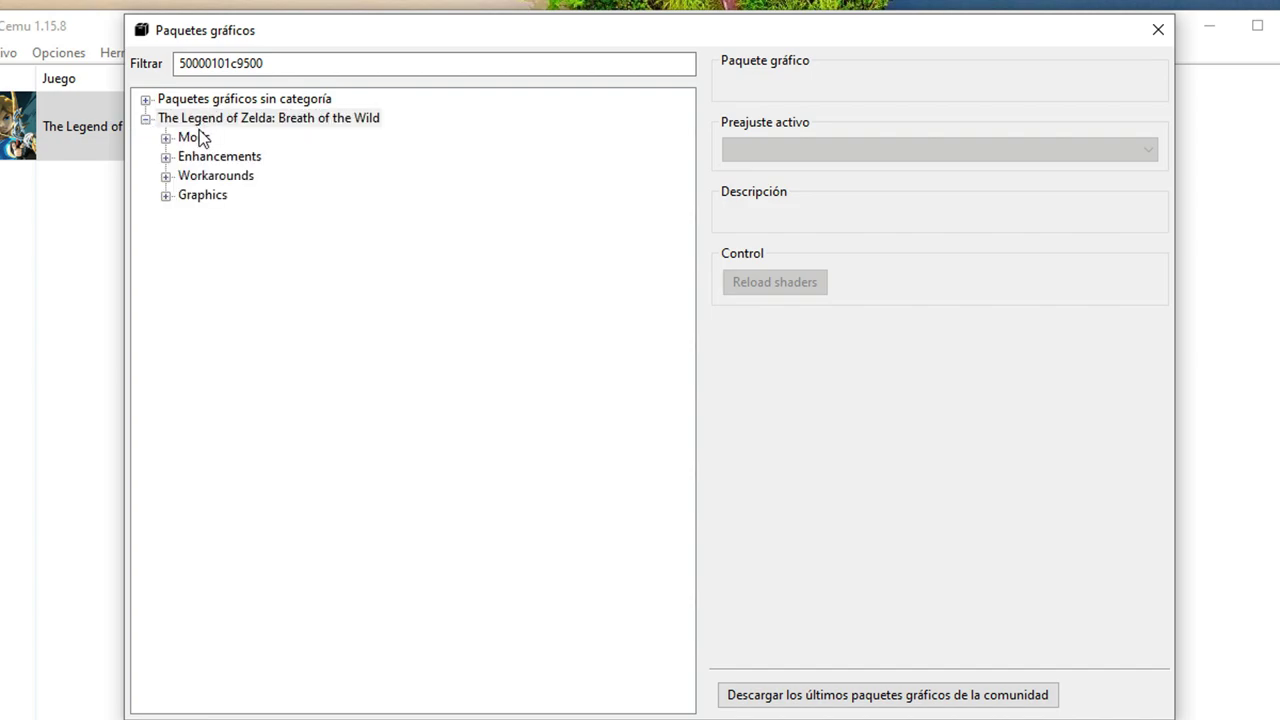
{"action": "left_click", "coordinate": [166, 138]}
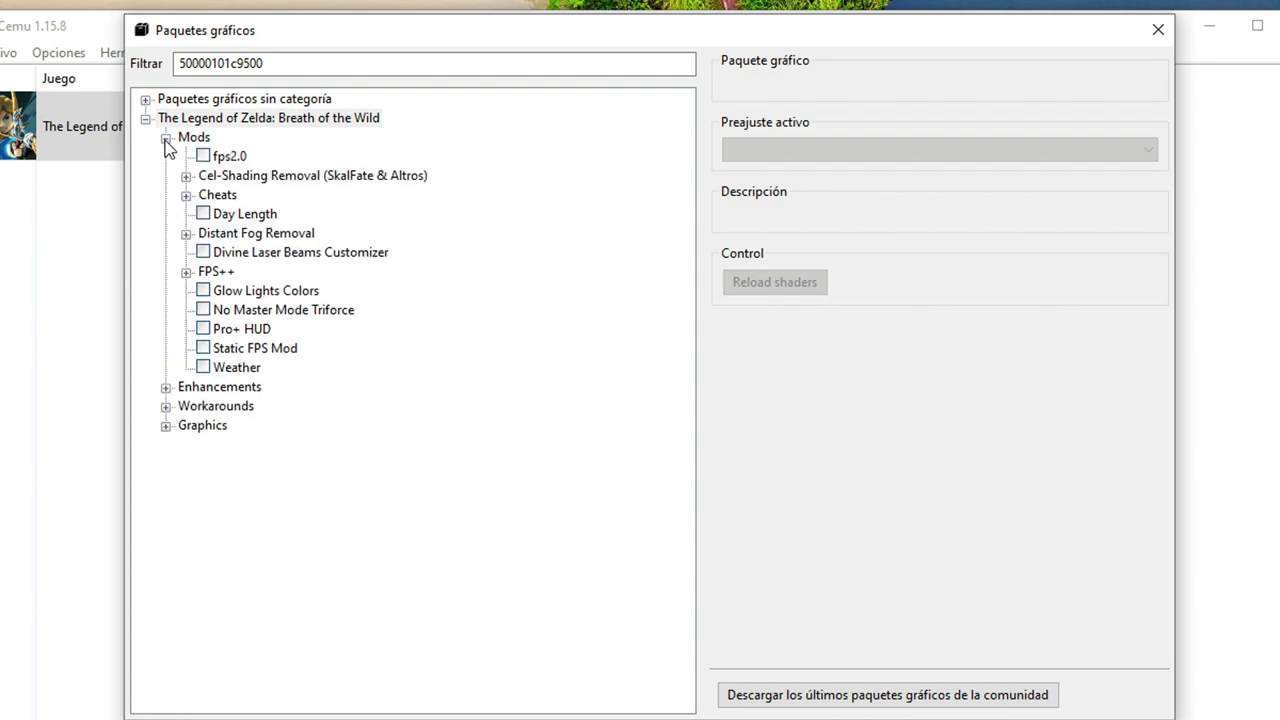
{"action": "left_click", "coordinate": [186, 272]}
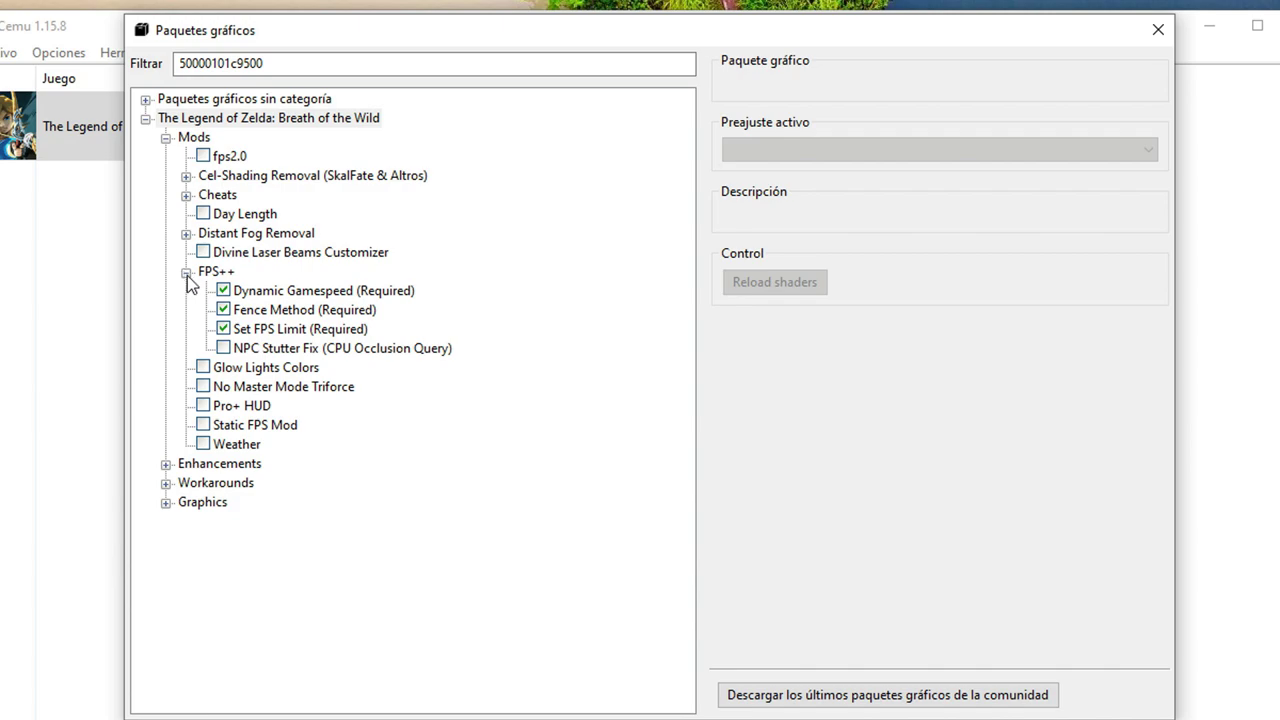
{"action": "left_click", "coordinate": [272, 292]}
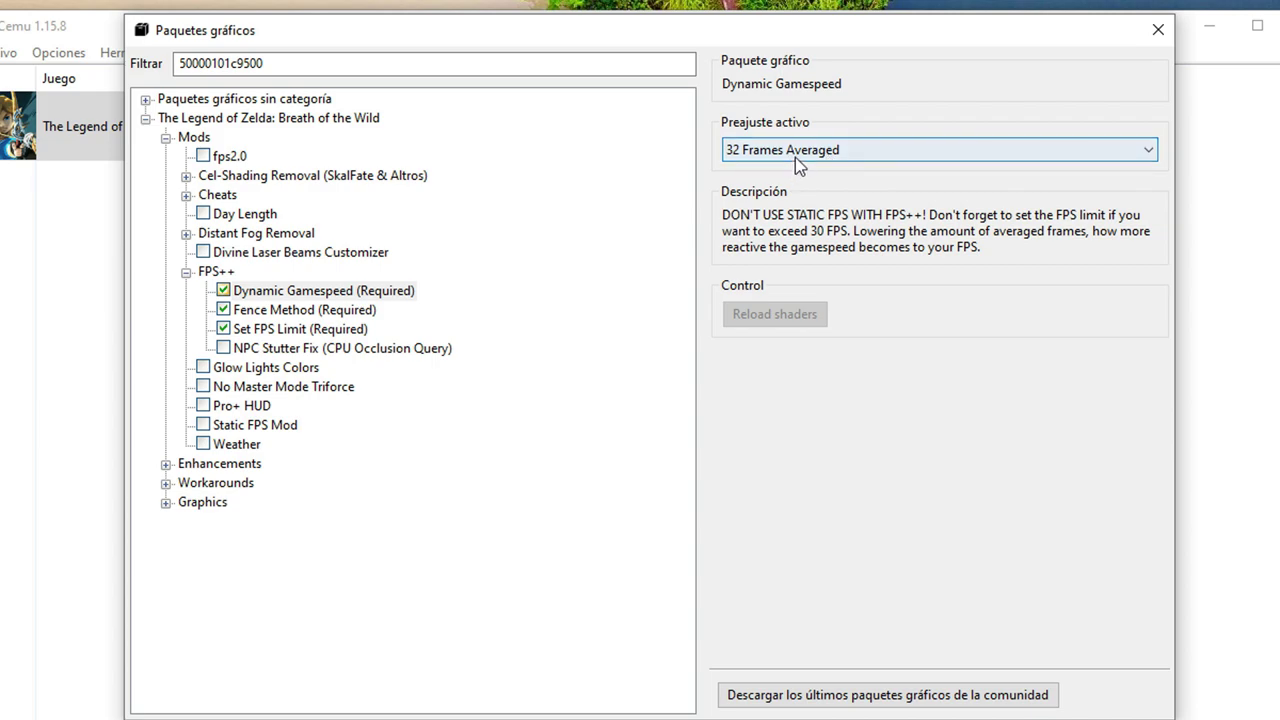
Examine the Fence Method preset options and the Set FPS Limit preset, and move the graphic packs window slightly down.
{"action": "left_click", "coordinate": [297, 316]}
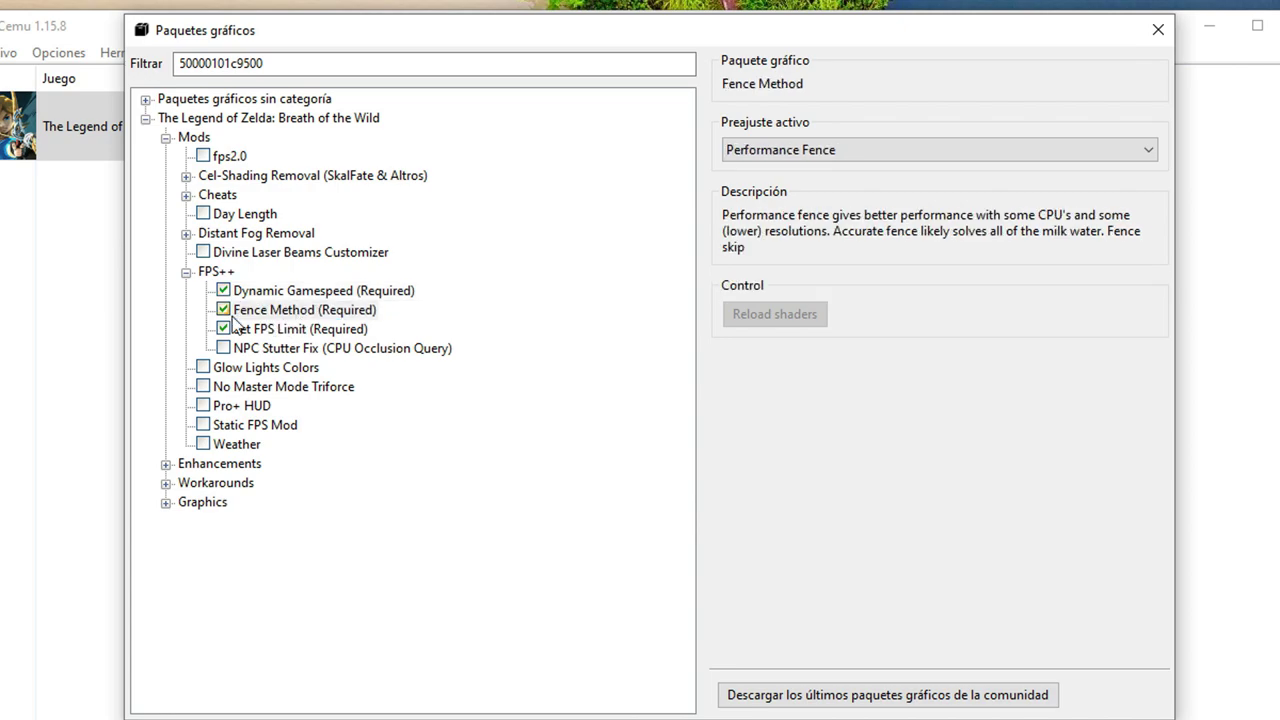
{"action": "left_click", "coordinate": [826, 153]}
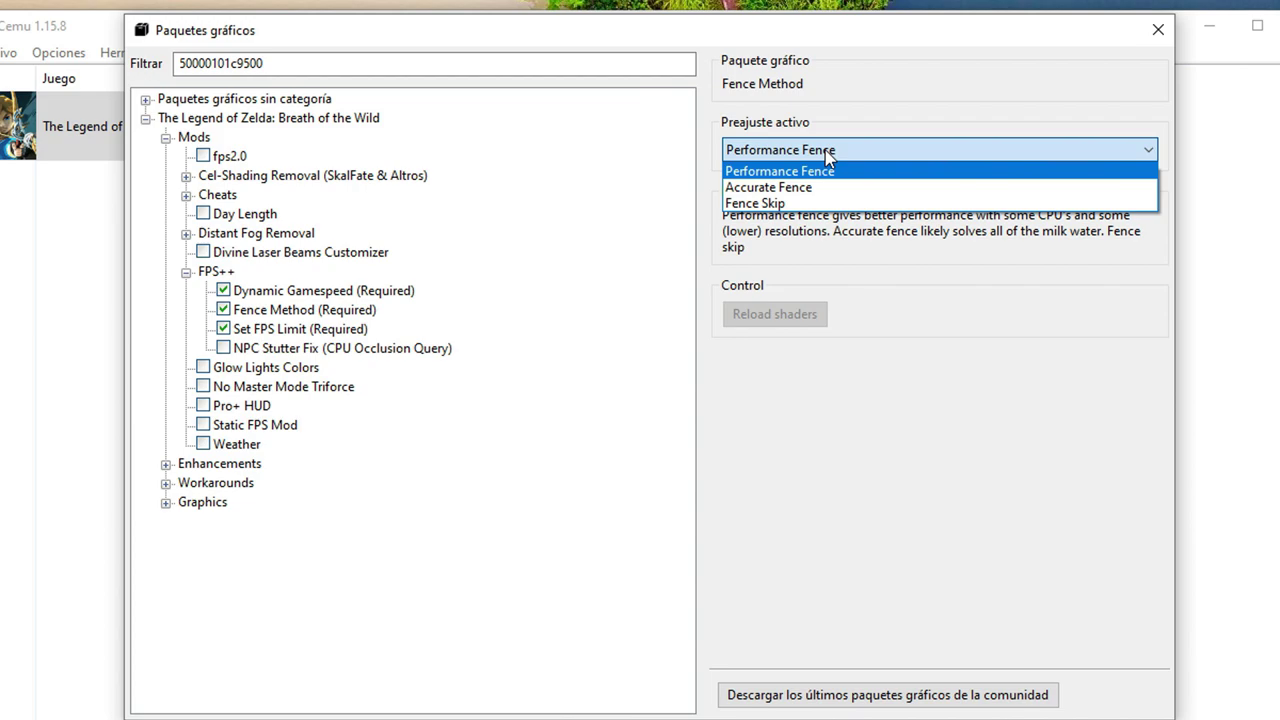
{"action": "left_click", "coordinate": [826, 151]}
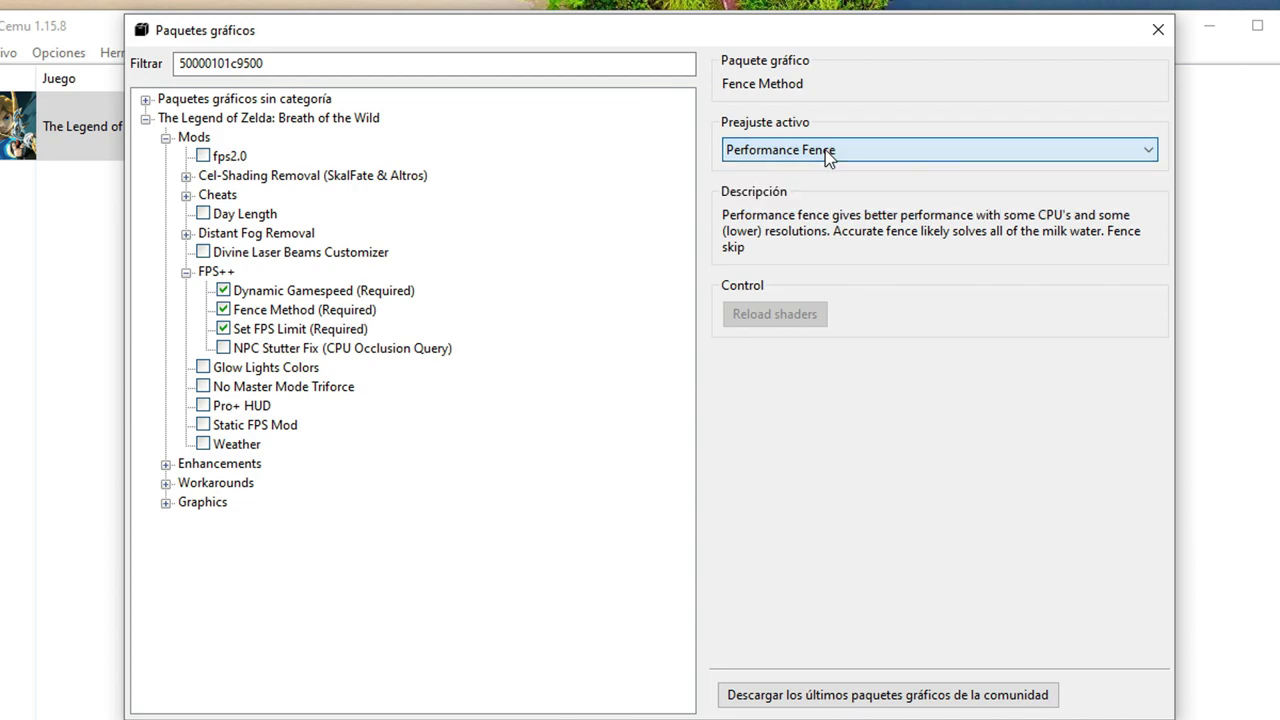
{"action": "left_click", "coordinate": [280, 335]}
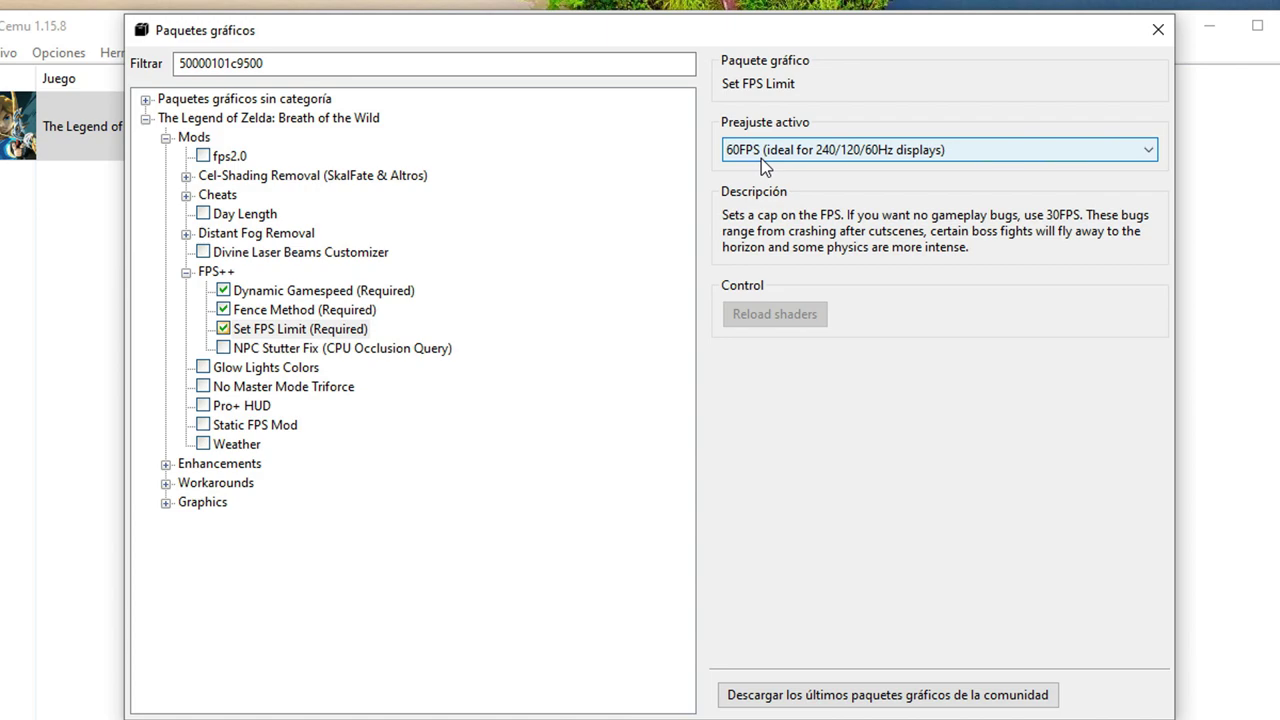
{"action": "left_click_drag", "start_coordinate": [766, 24], "coordinate": [764, 66]}
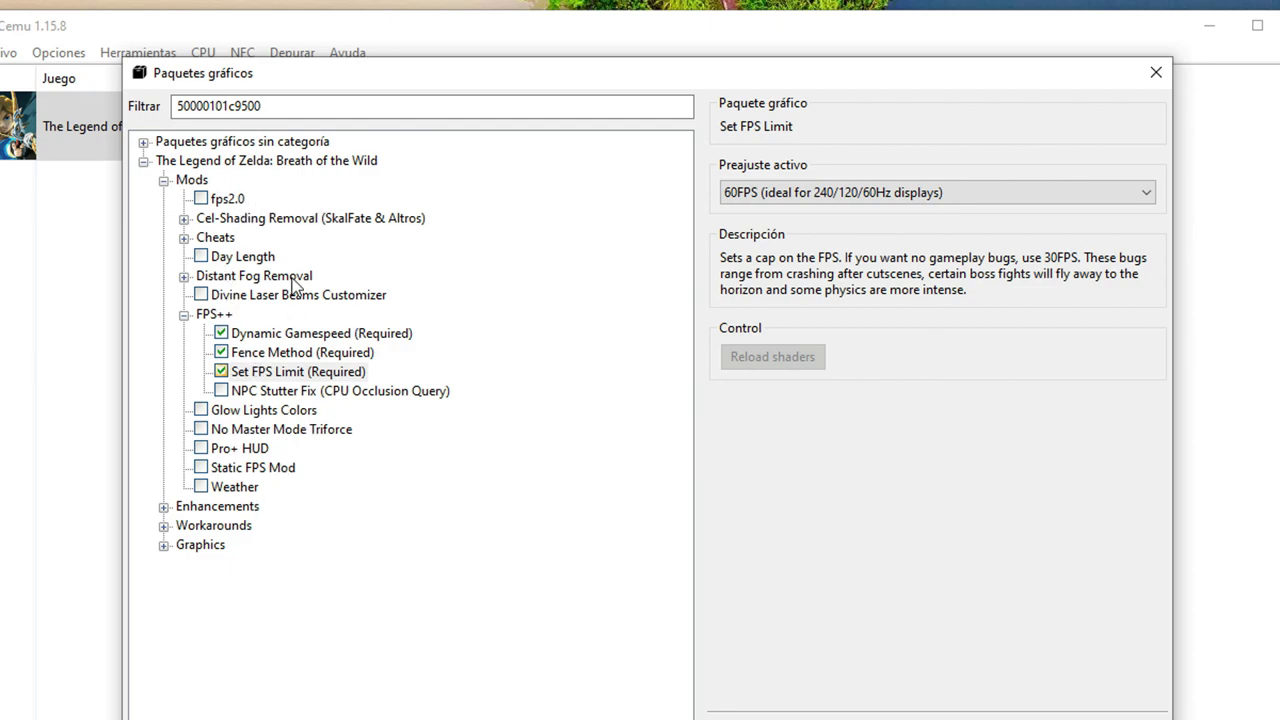
Examine the Cheats mods, and show the Enhancements with the descriptions of No Ambient Occlusion and No Depth of Field.
{"action": "left_click", "coordinate": [184, 238]}
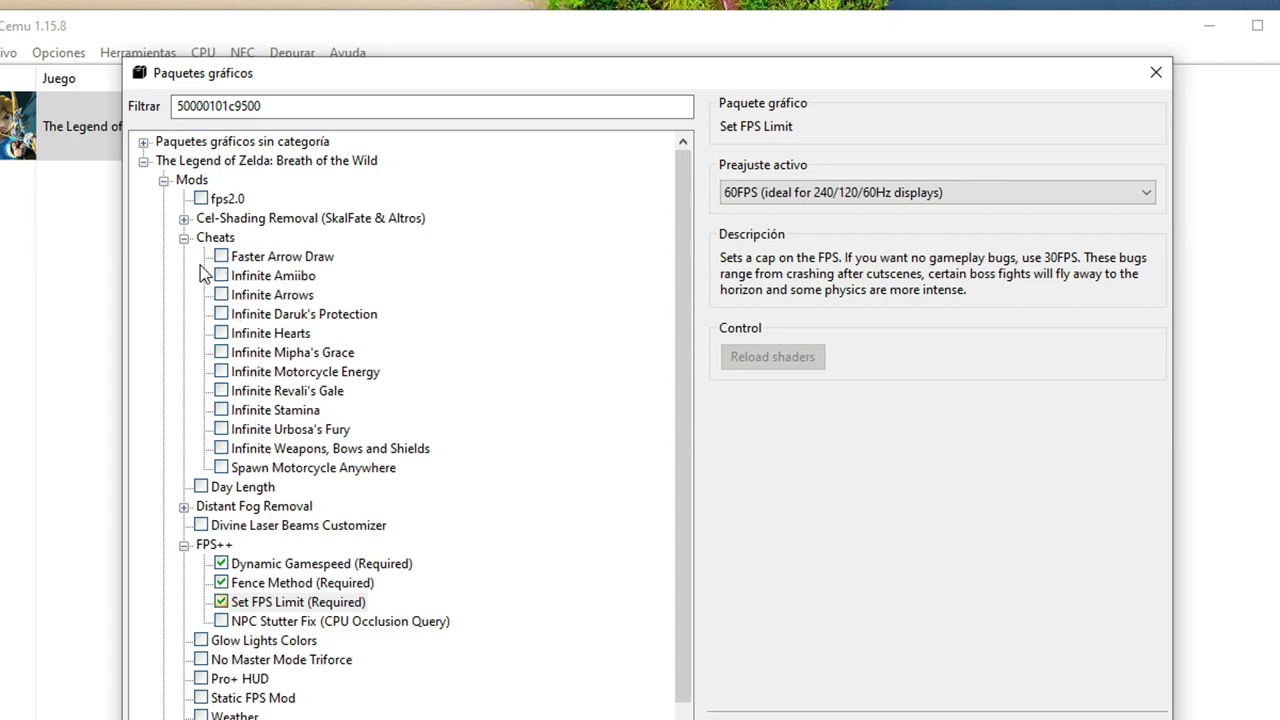
{"action": "left_click", "coordinate": [185, 238]}
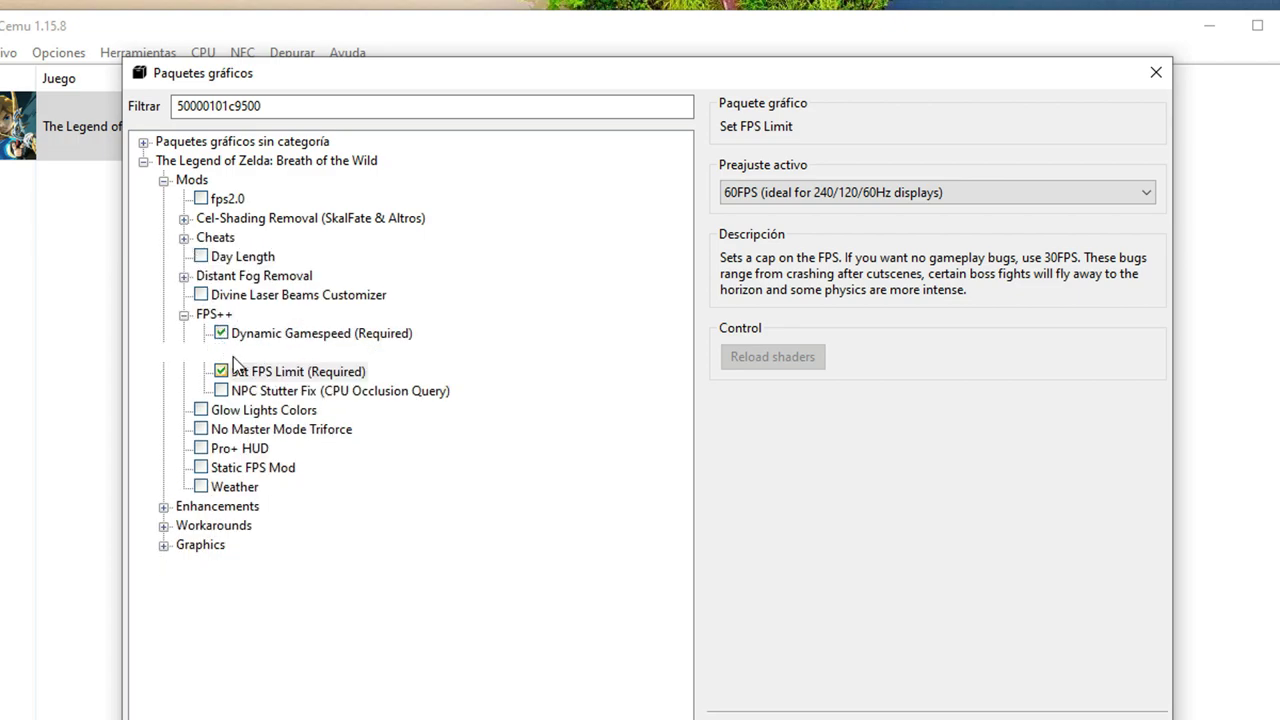
{"action": "left_click", "coordinate": [163, 507]}
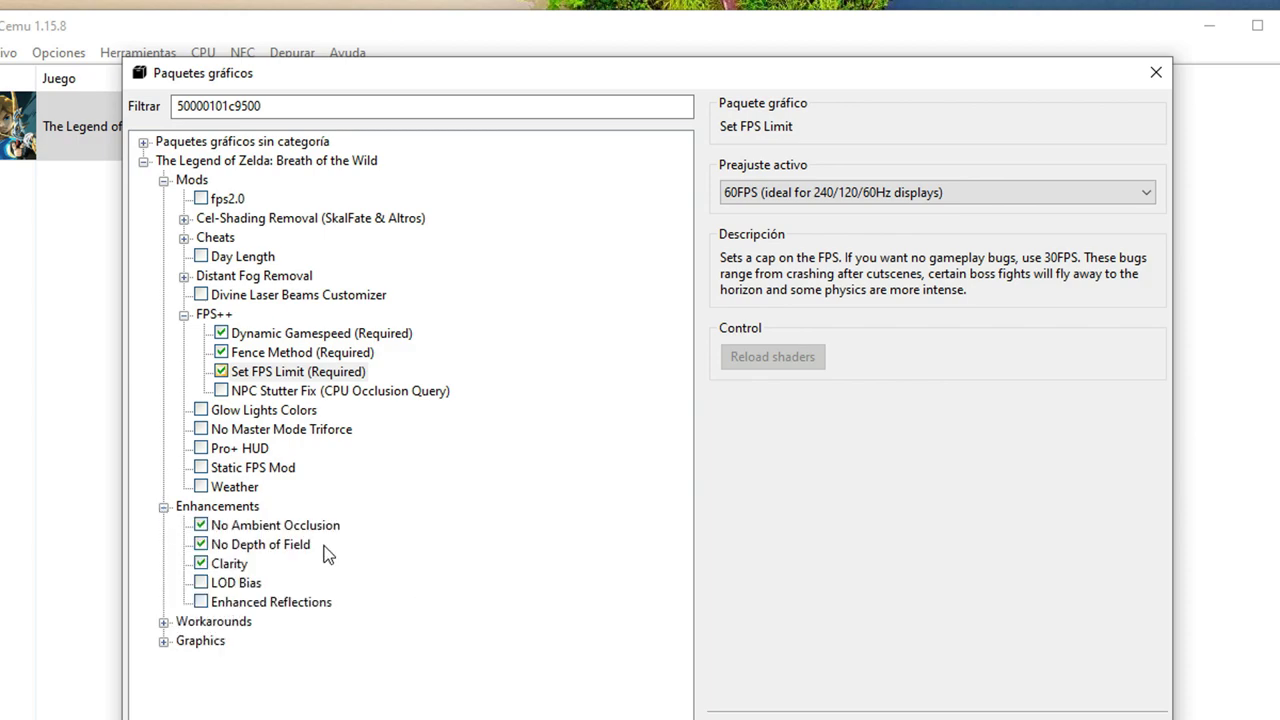
{"action": "left_click", "coordinate": [294, 527]}
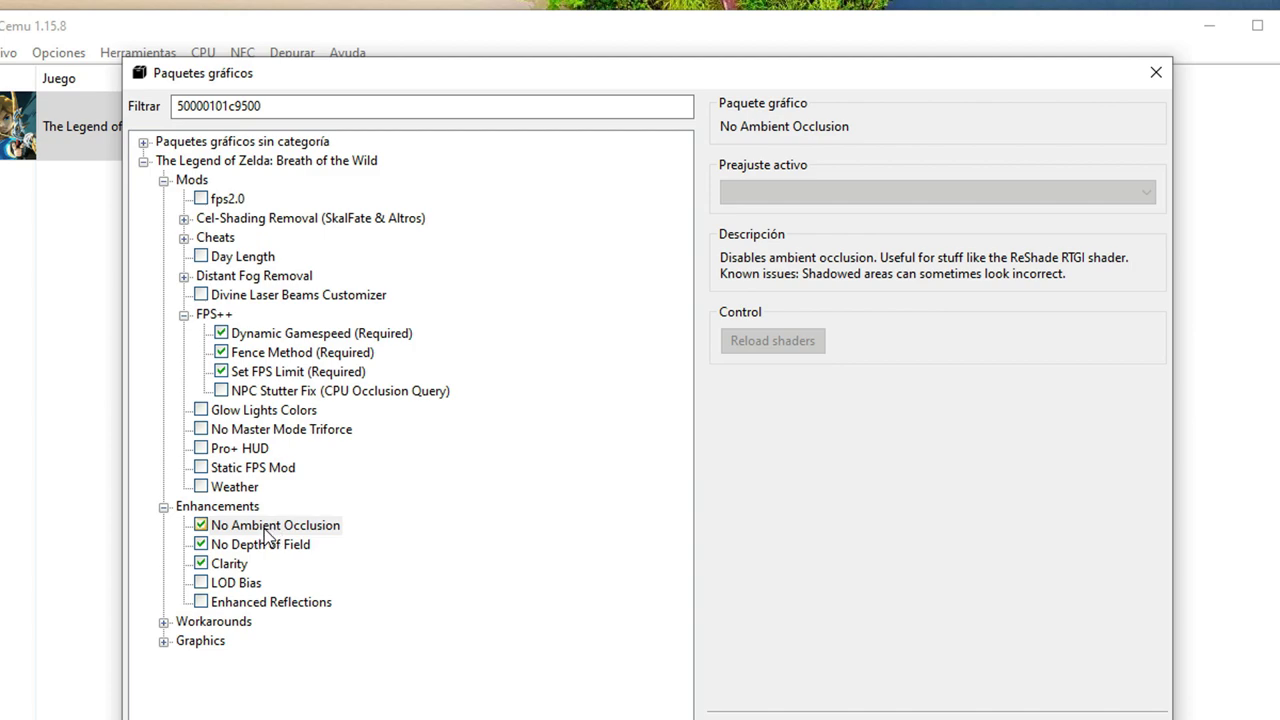
{"action": "left_click", "coordinate": [281, 548]}
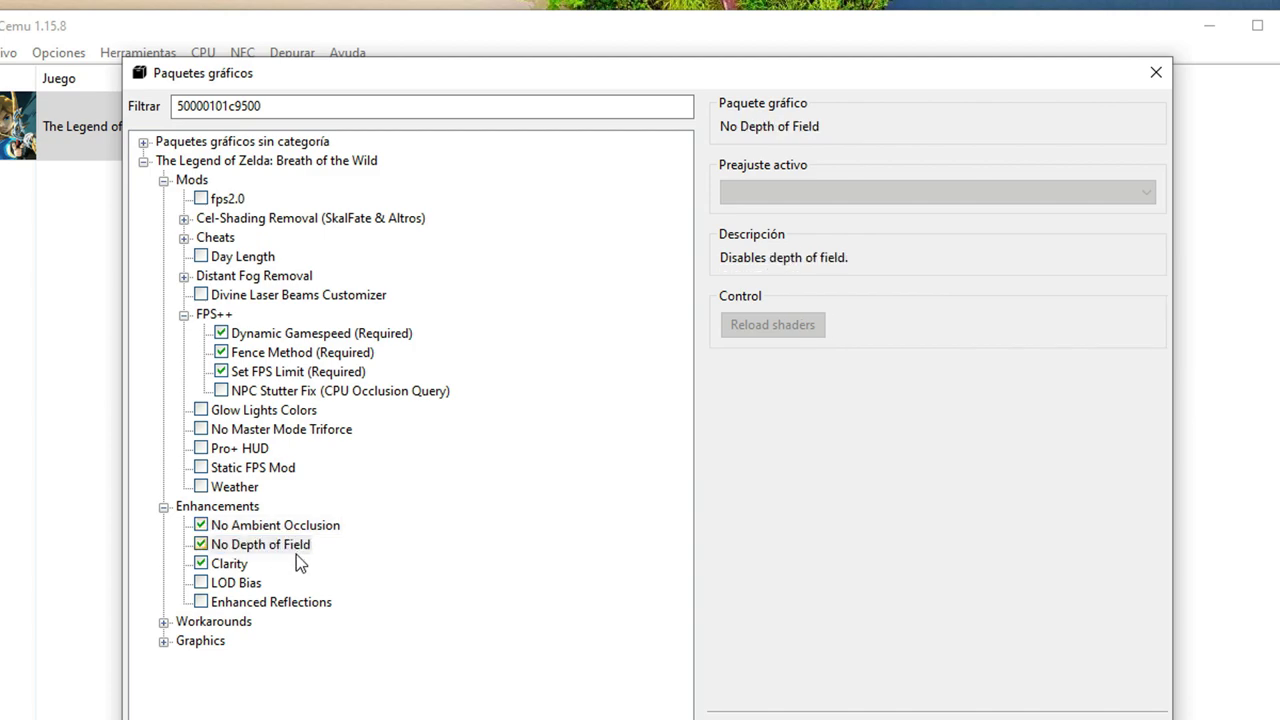
Examine the description and the available presets of the Clarity enhancement, keeping Serfrost Preset (Default).
{"action": "left_click", "coordinate": [283, 563]}
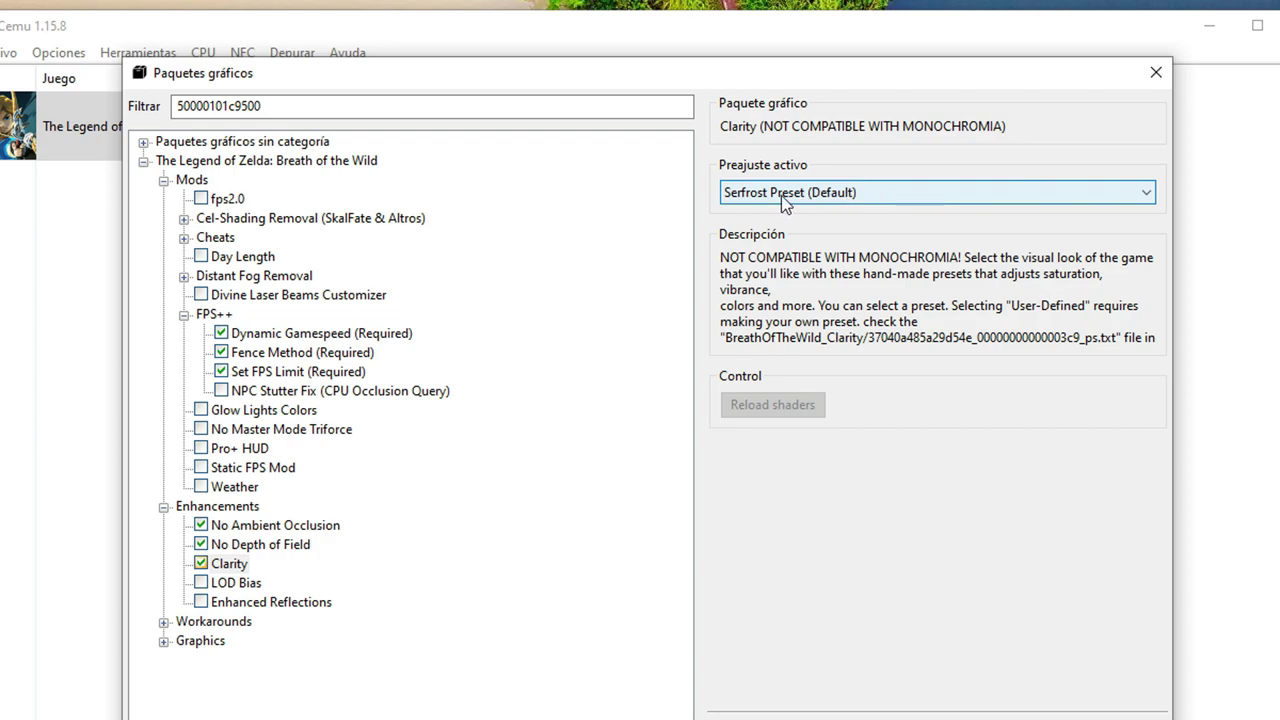
{"action": "left_click", "coordinate": [845, 195]}
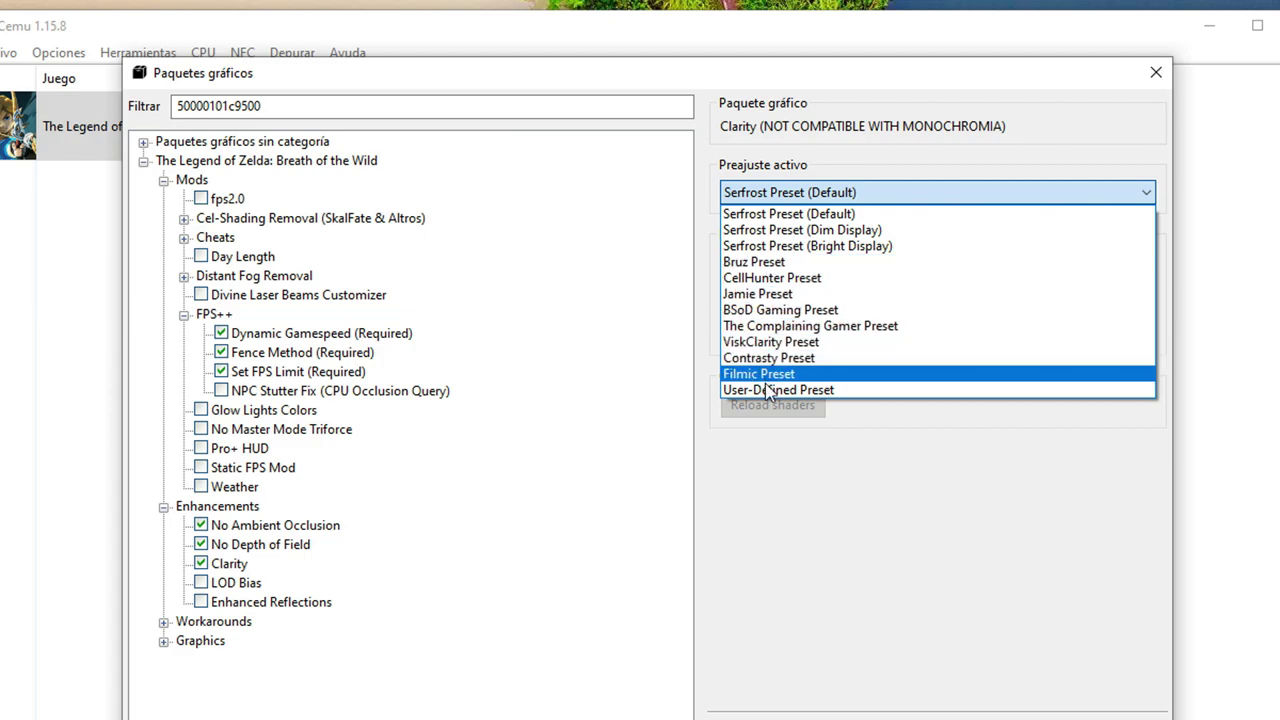
{"action": "left_click", "coordinate": [847, 198]}
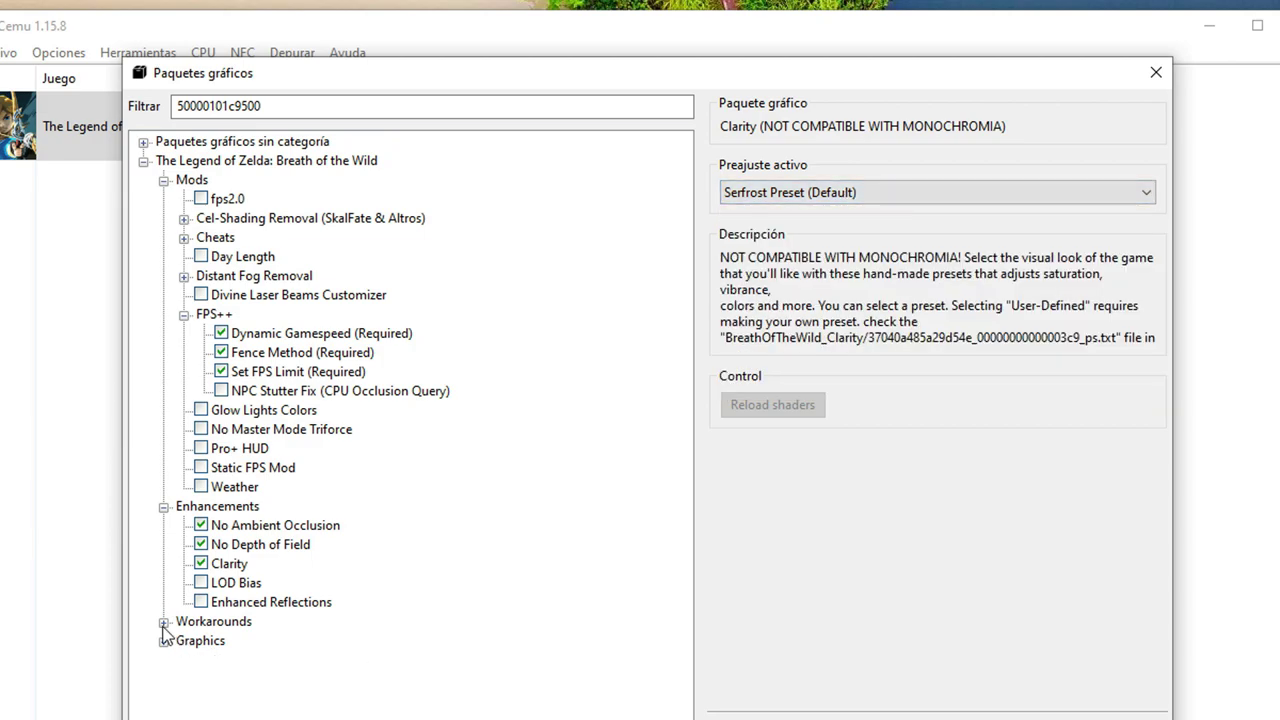
Show the Workarounds packs and examine Clouds, NVIDIA Explosion Smoke and the Intel Integrated GPU options.
{"action": "left_click", "coordinate": [163, 550]}
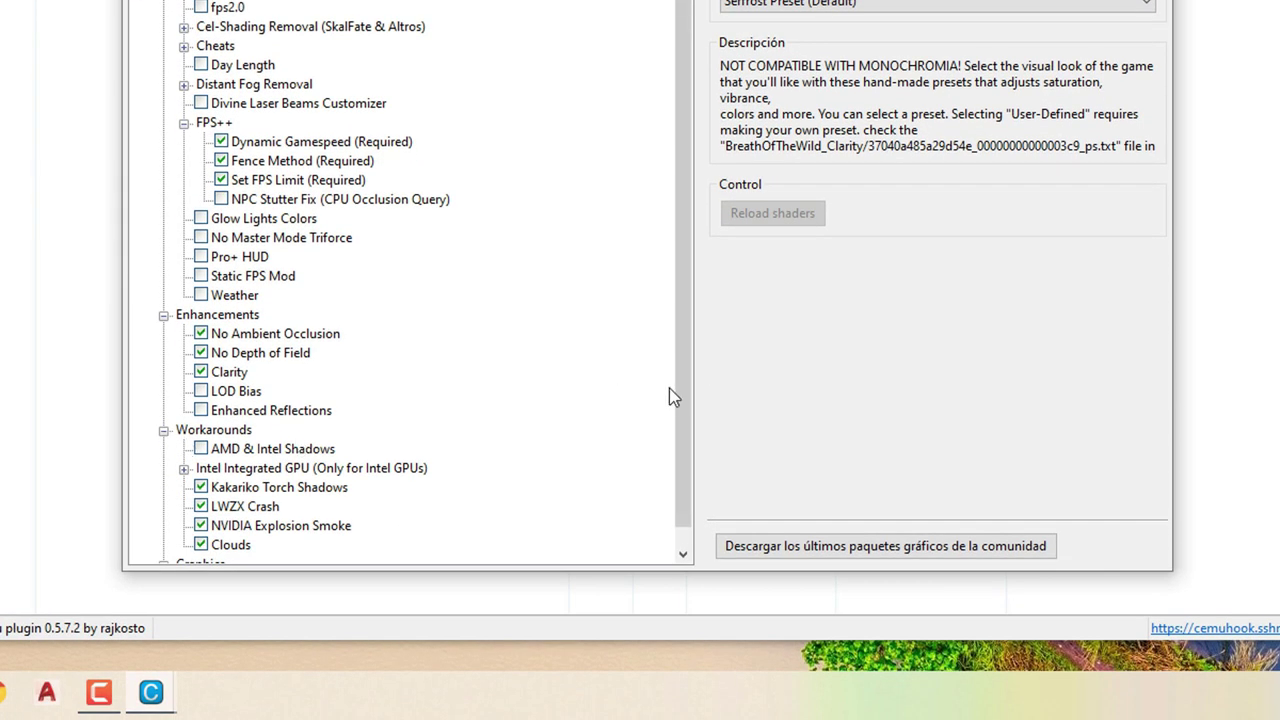
{"action": "scroll", "coordinate": [685, 394], "scroll_direction": "down", "scroll_amount": 1}
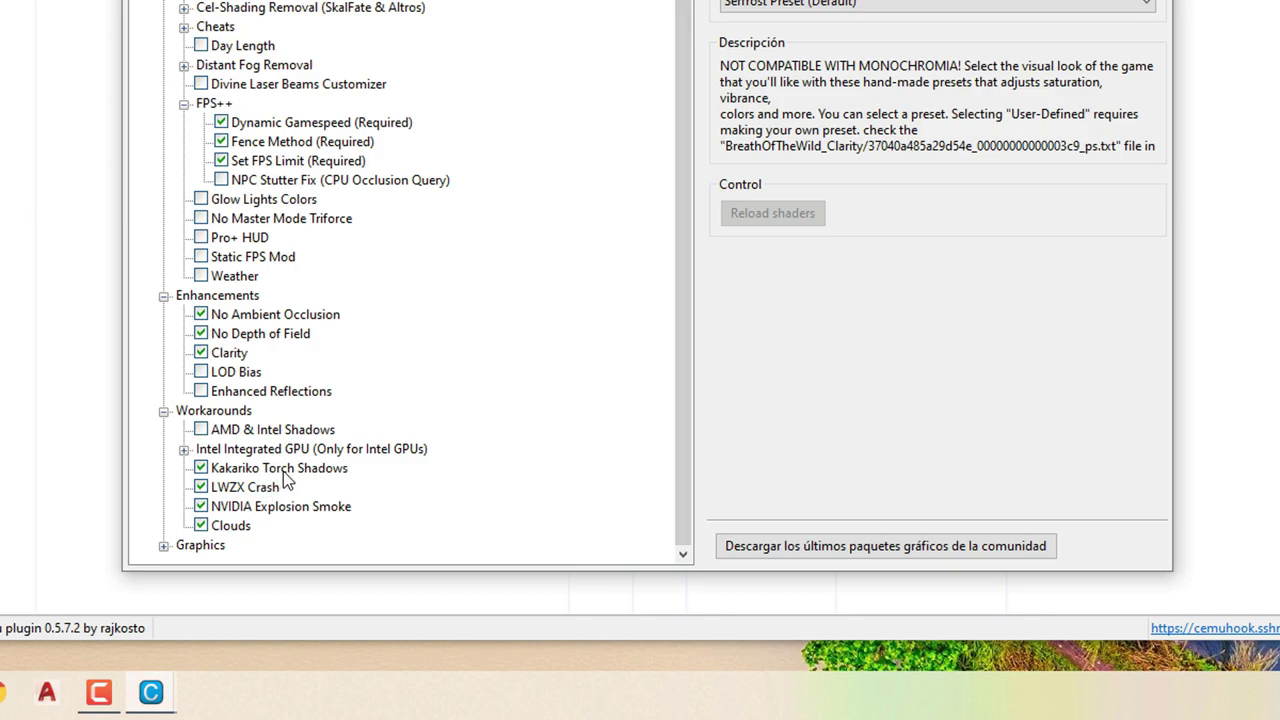
{"action": "left_click", "coordinate": [239, 531]}
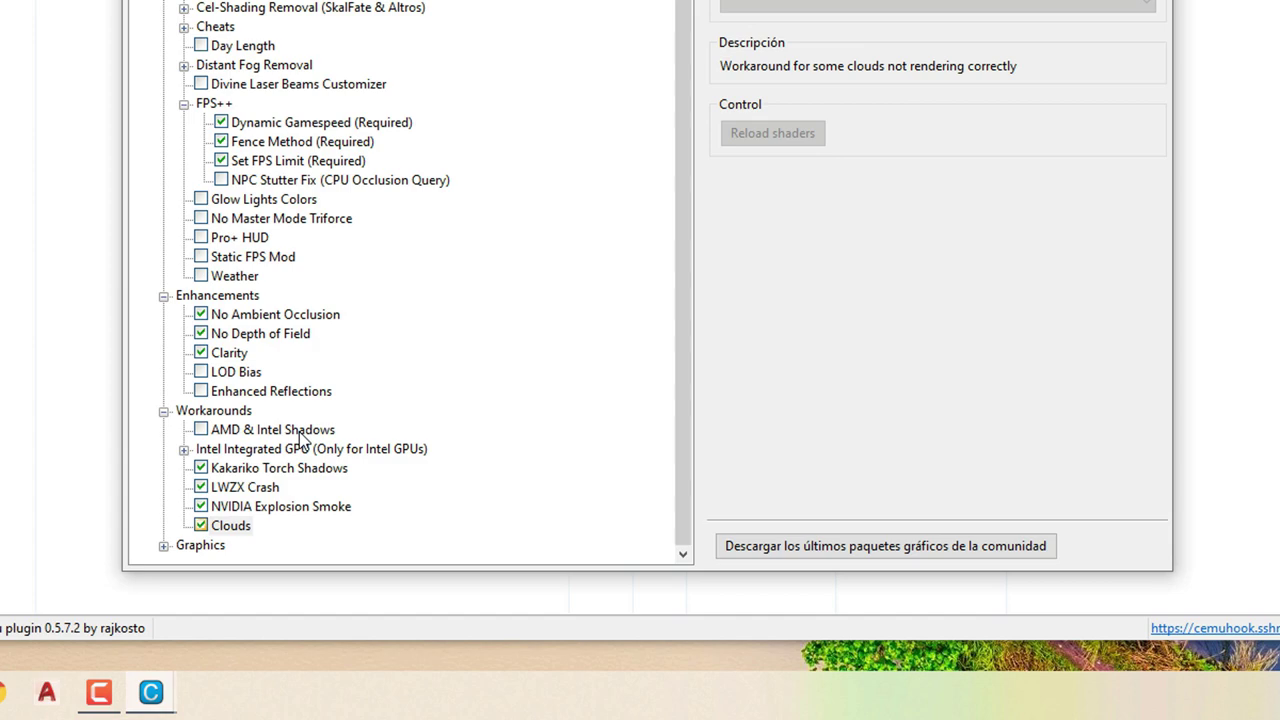
{"action": "left_click", "coordinate": [283, 506]}
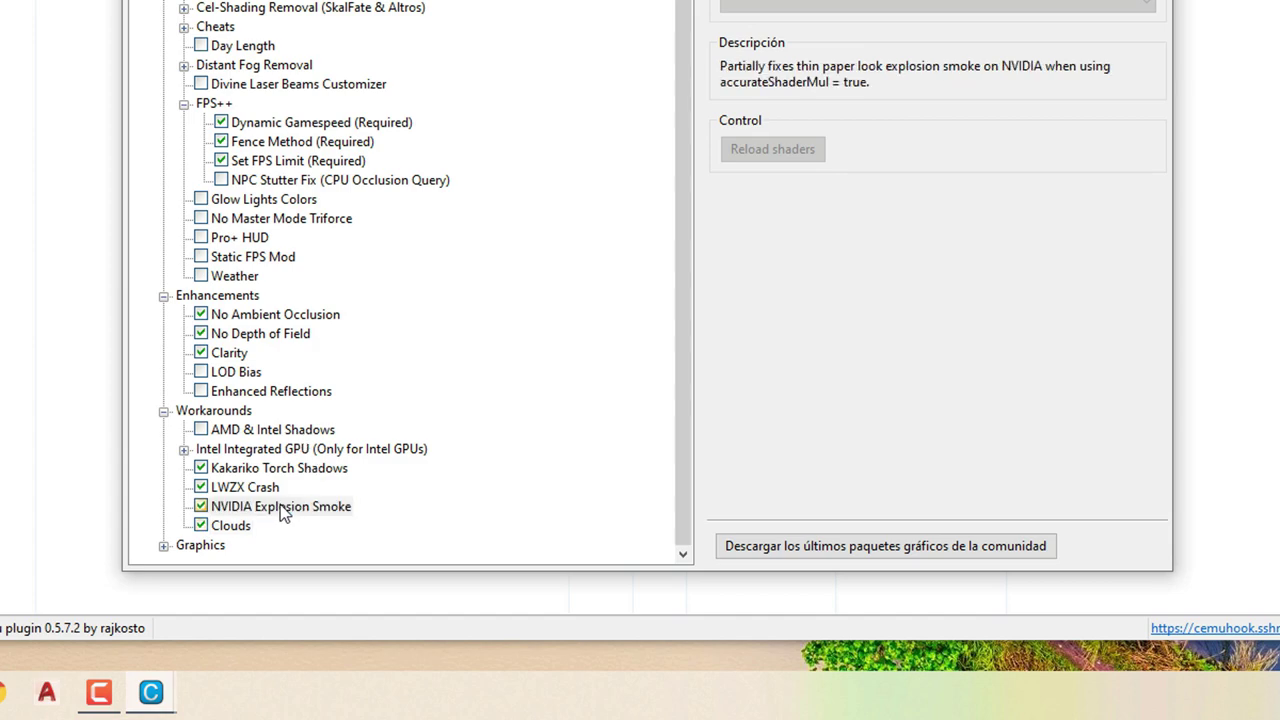
{"action": "left_click", "coordinate": [184, 450]}
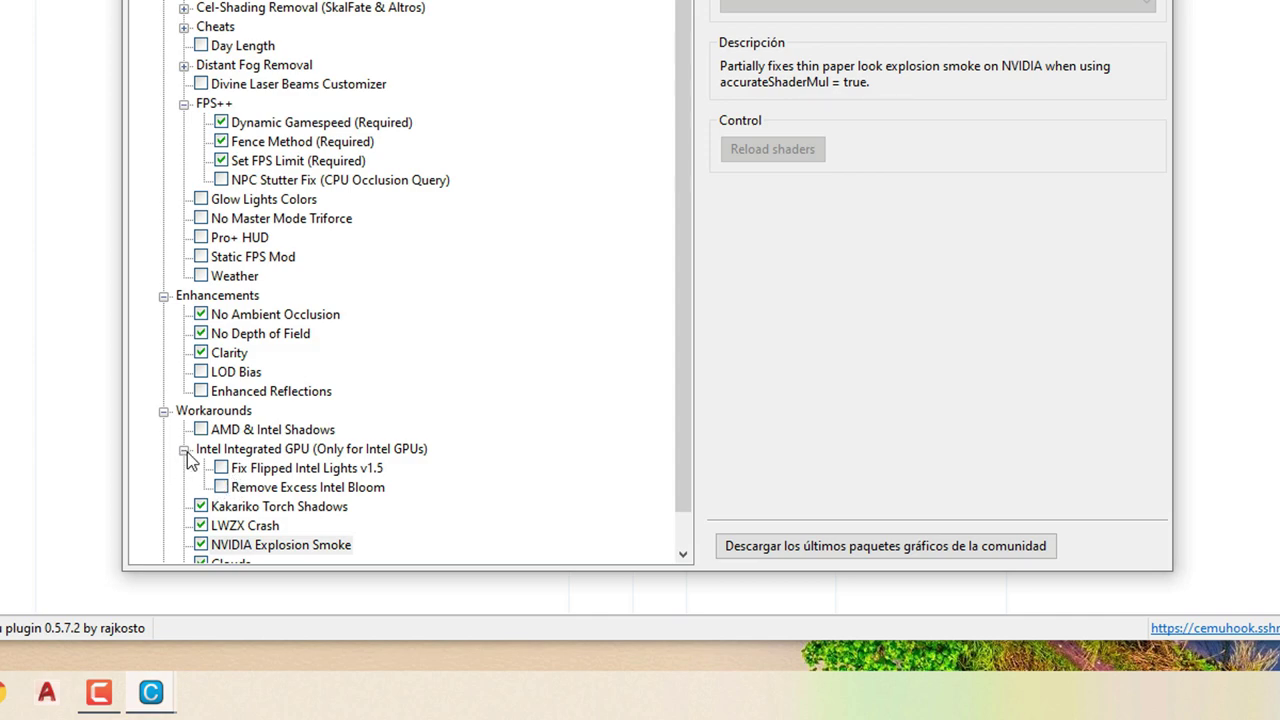
{"action": "scroll", "coordinate": [148, 484], "scroll_direction": "down", "scroll_amount": 1}
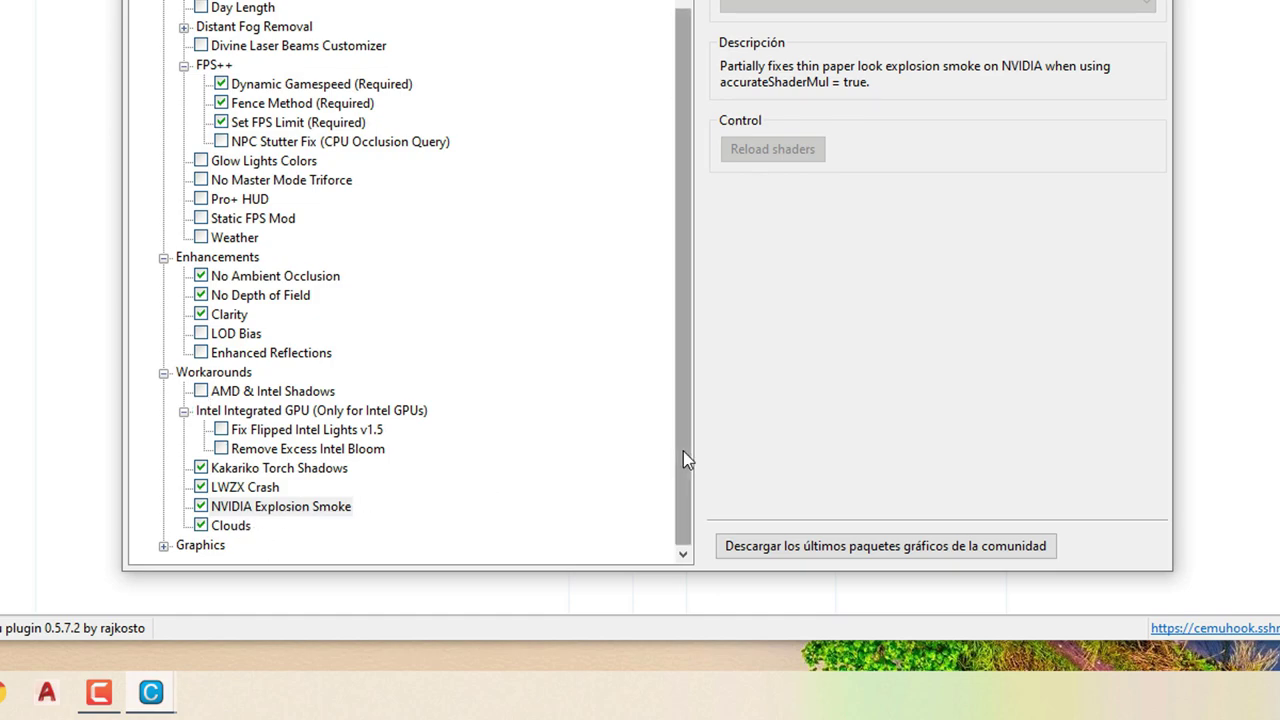
Choose the 1920x1080 (16:9) preset for the Resolution pack under Graphics, and close the graphic packs window.
{"action": "left_click", "coordinate": [163, 546]}
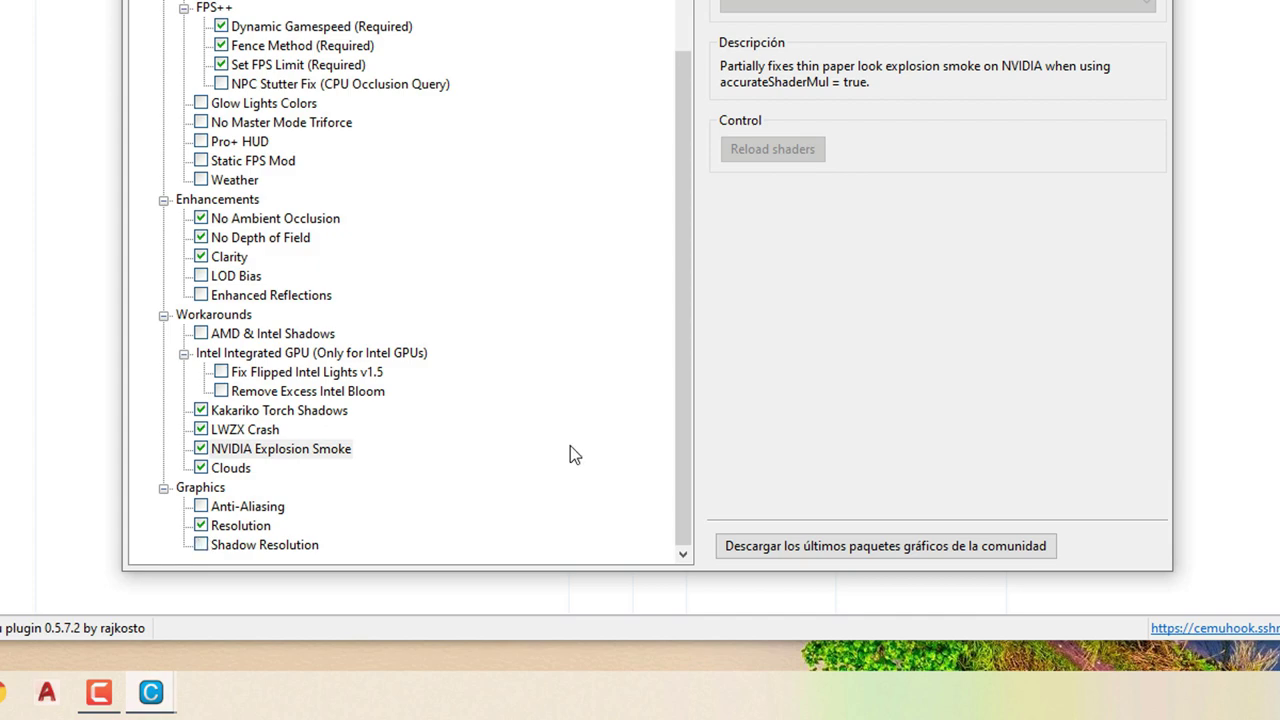
{"action": "left_click", "coordinate": [248, 532]}
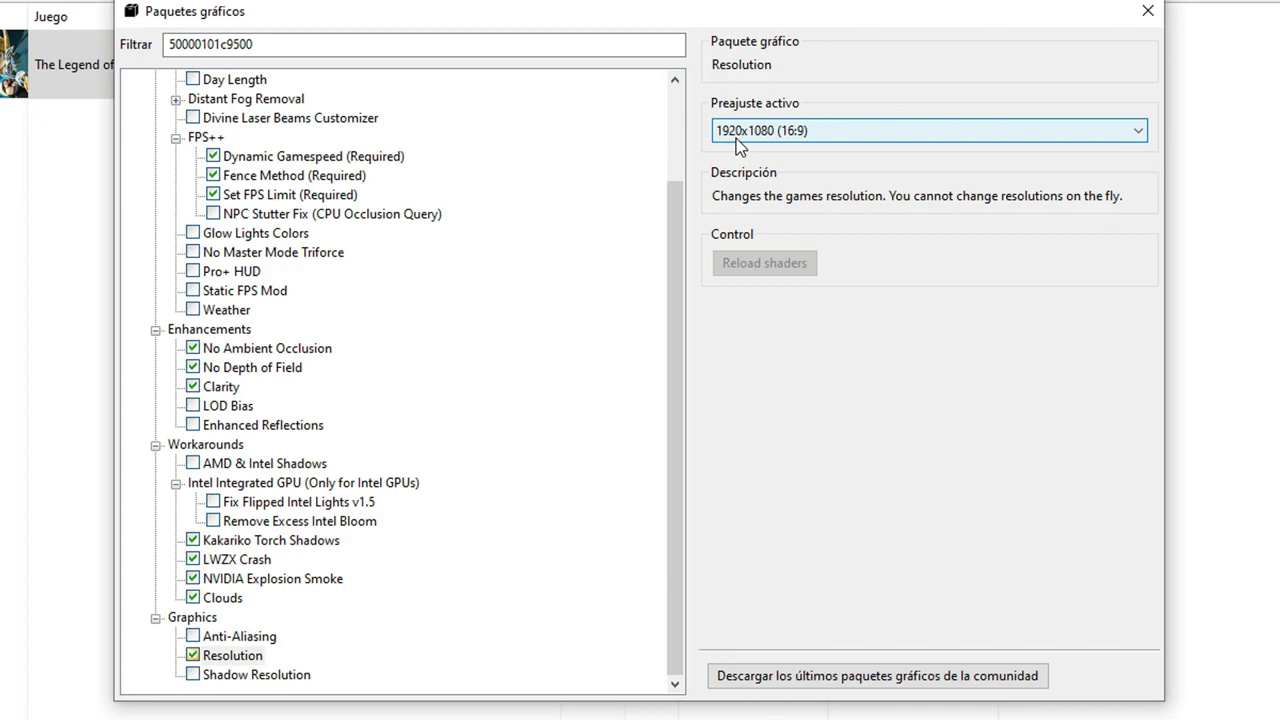
{"action": "left_click", "coordinate": [756, 135]}
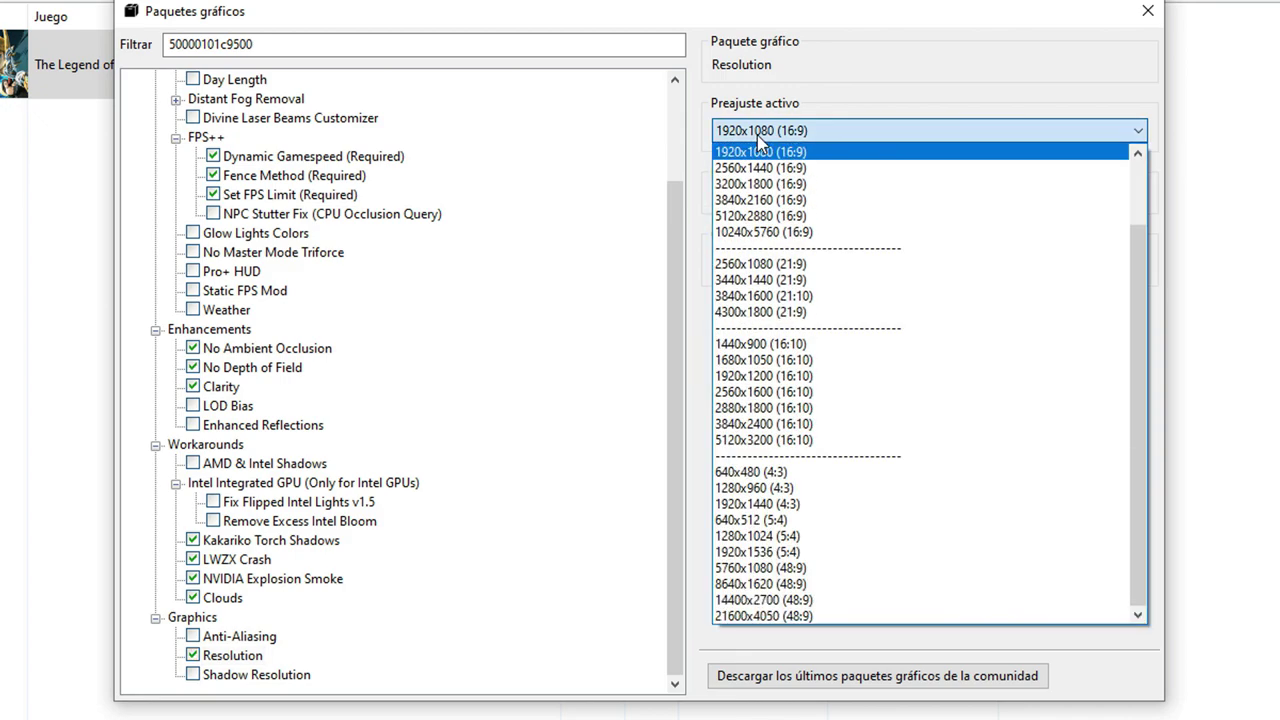
{"action": "left_click_drag", "start_coordinate": [1140, 255], "coordinate": [1140, 190]}
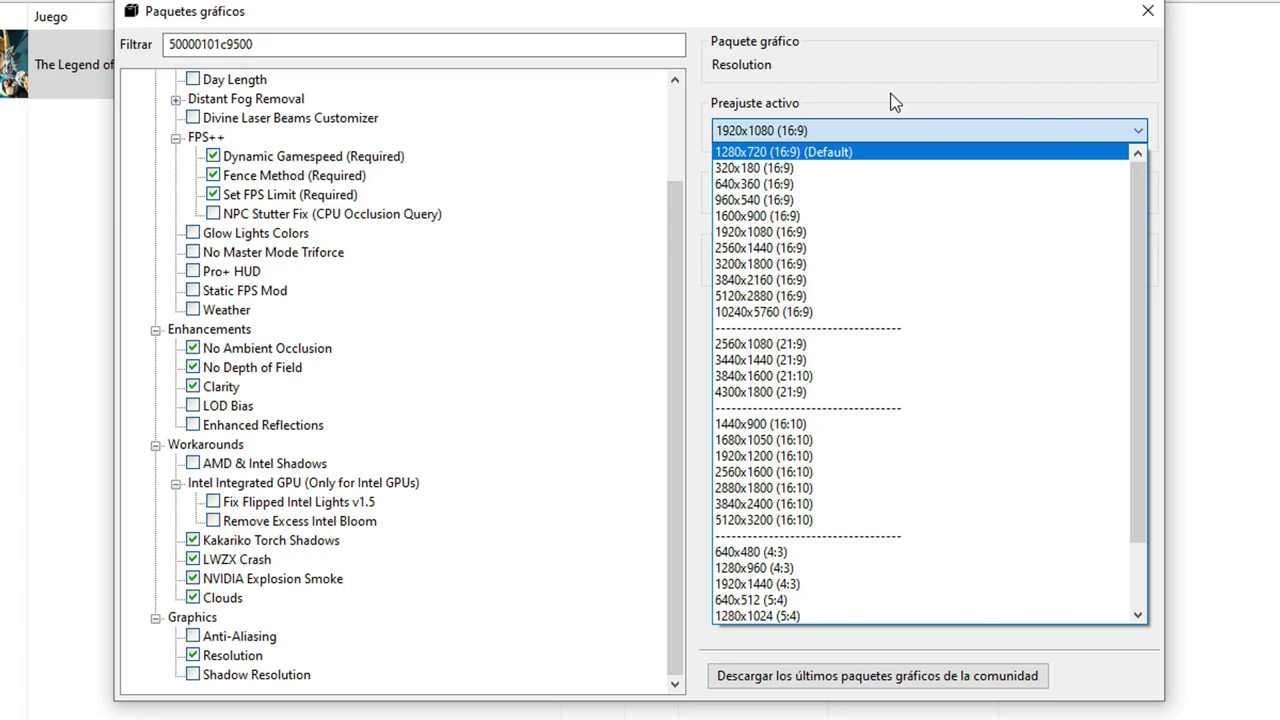
{"action": "left_click", "coordinate": [759, 236]}
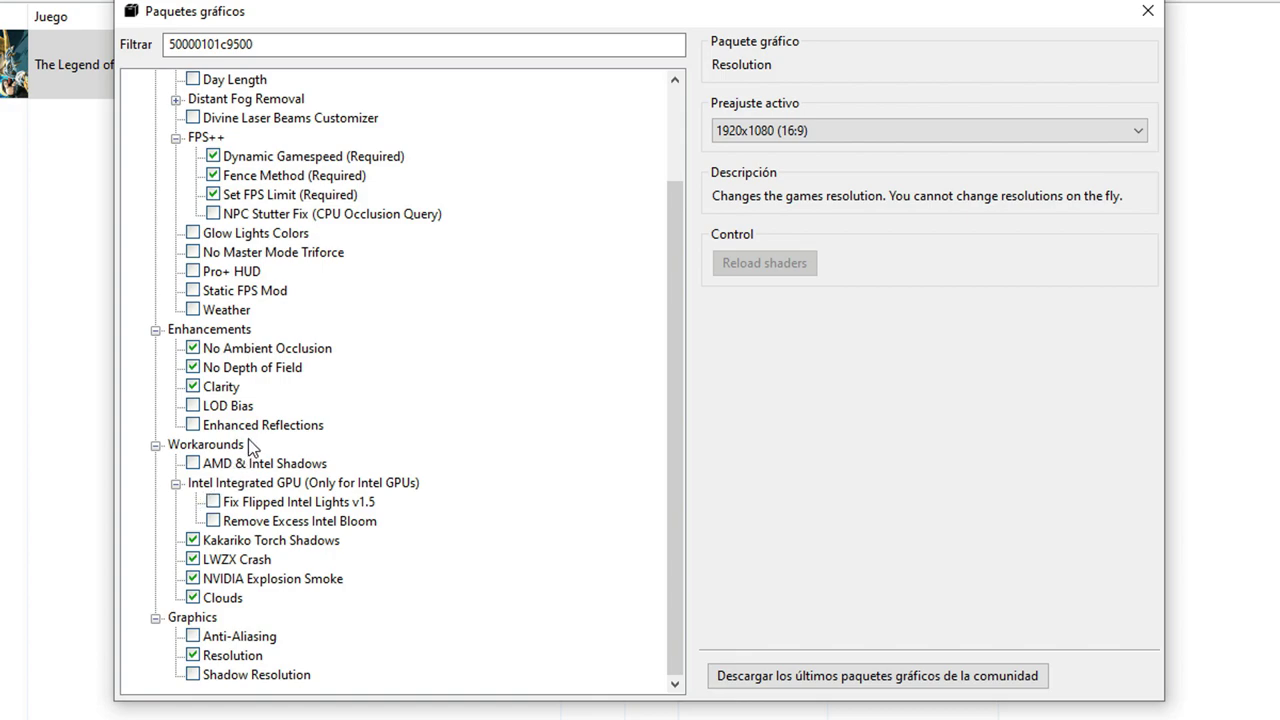
{"action": "mouse_move", "coordinate": [666, 335]}
{"action": "left_mouse_down"}
{"action": "mouse_move", "coordinate": [686, 300]}
{"action": "mouse_move", "coordinate": [695, 205]}
{"action": "mouse_move", "coordinate": [702, 366]}
{"action": "left_mouse_up"}
{"action": "left_click", "coordinate": [1148, 14]}
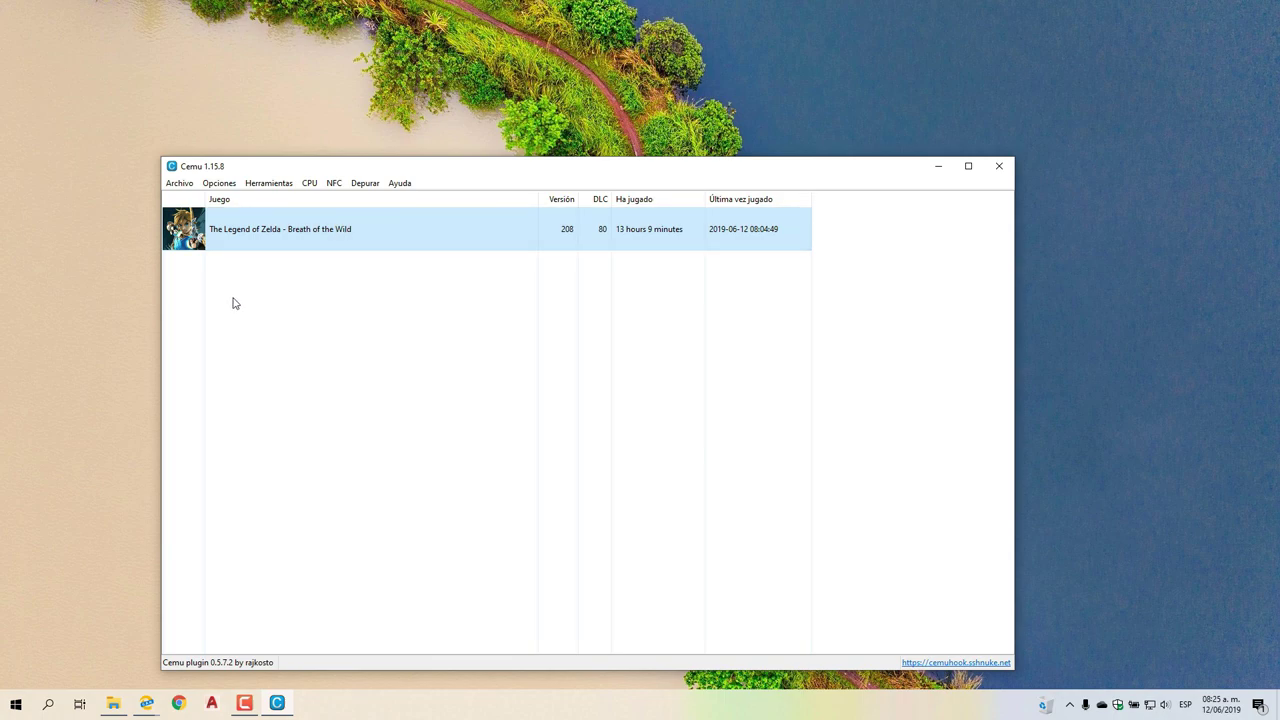
{"action": "left_click_drag", "start_coordinate": [683, 167], "coordinate": [755, 158]}
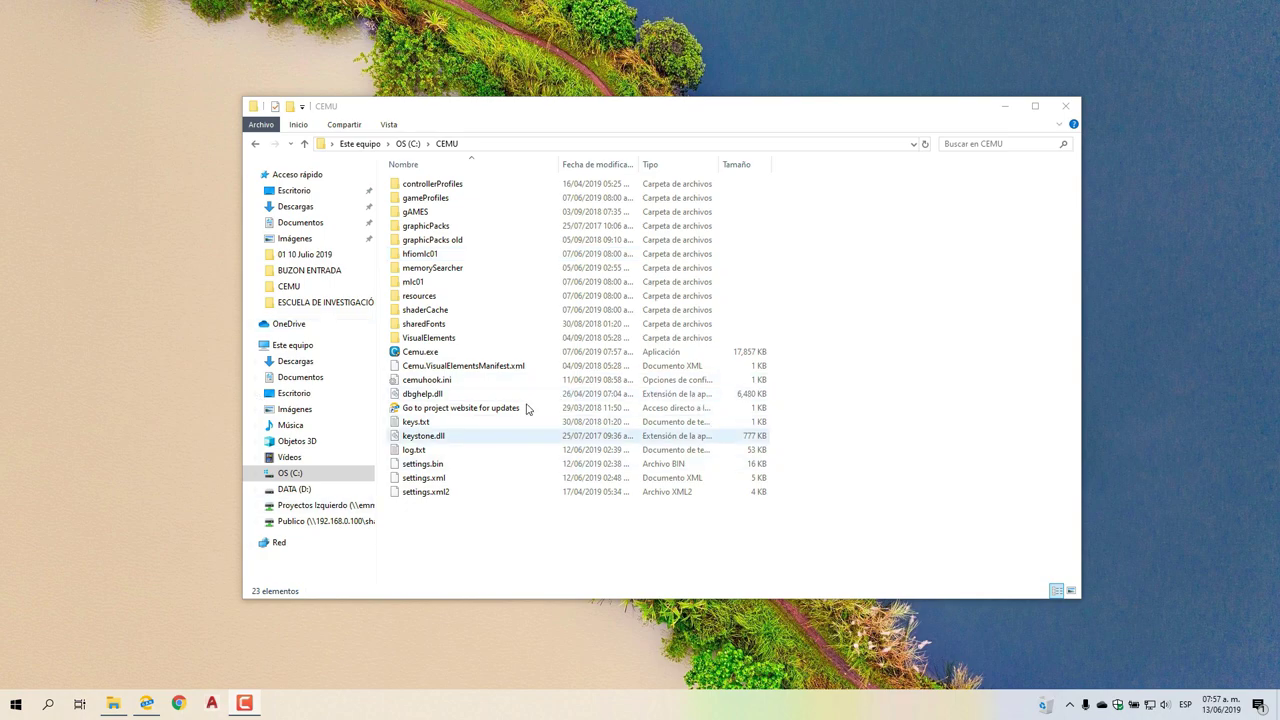
Open the properties of Cemu.exe in the CEMU folder and show its compatibility settings for all users.
{"action": "left_click", "coordinate": [421, 356]}
{"action": "right_click", "coordinate": [423, 356]}
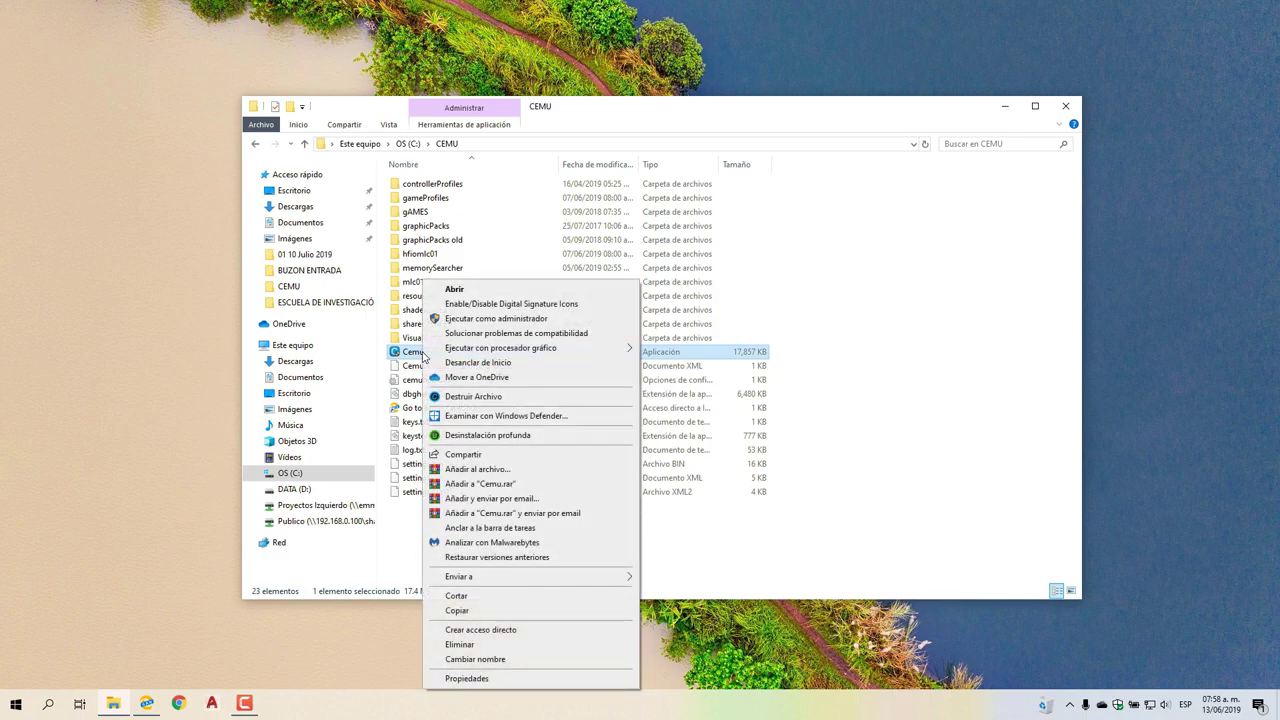
{"action": "left_click", "coordinate": [474, 680]}
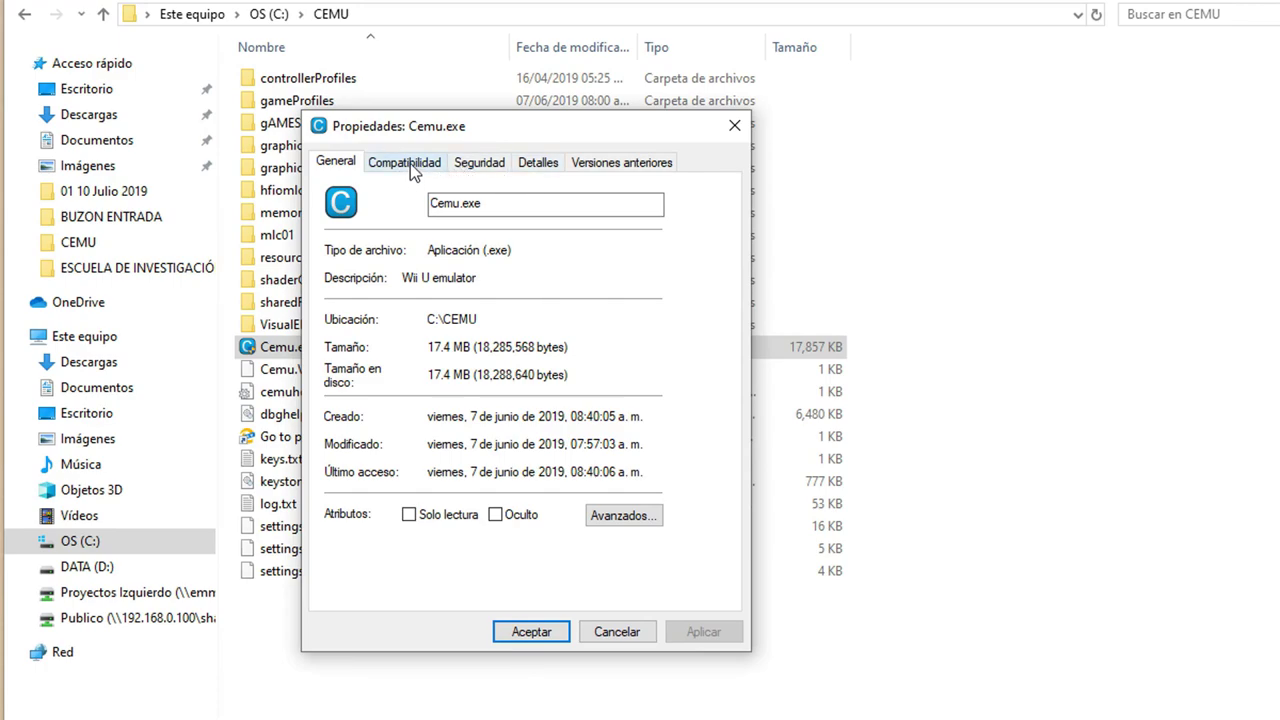
{"action": "left_click", "coordinate": [410, 163]}
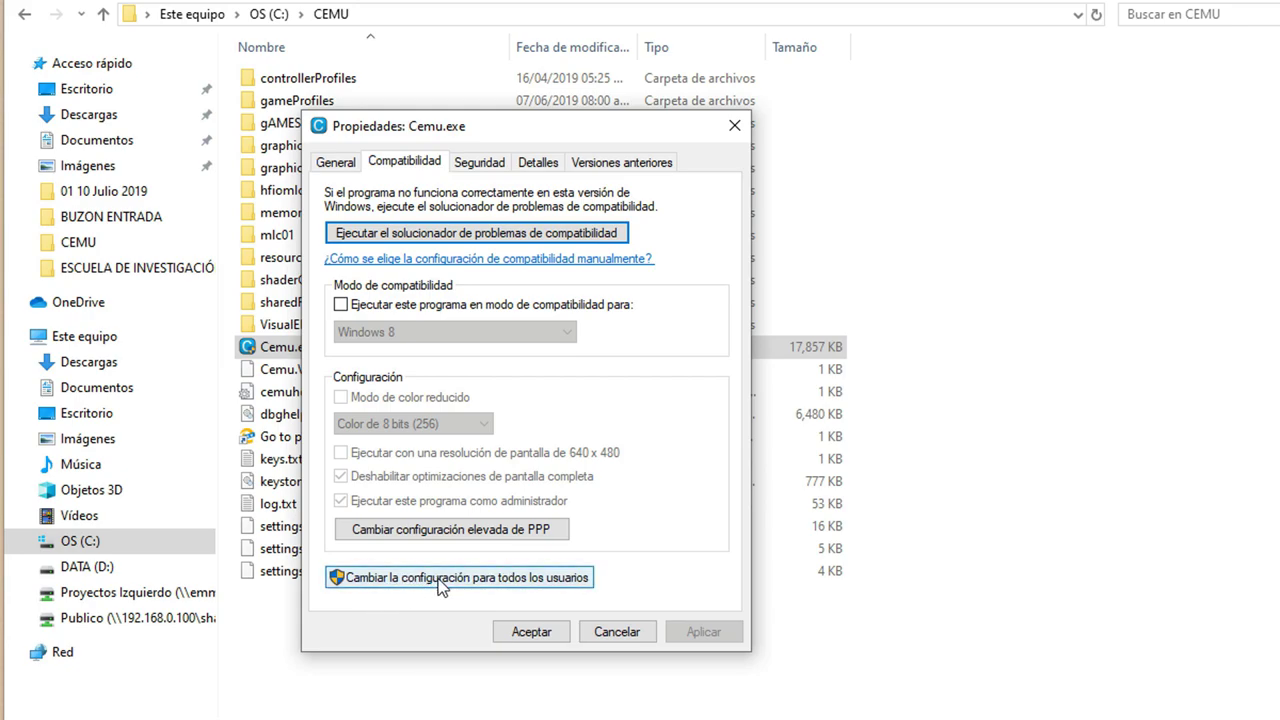
{"action": "left_click", "coordinate": [441, 578]}
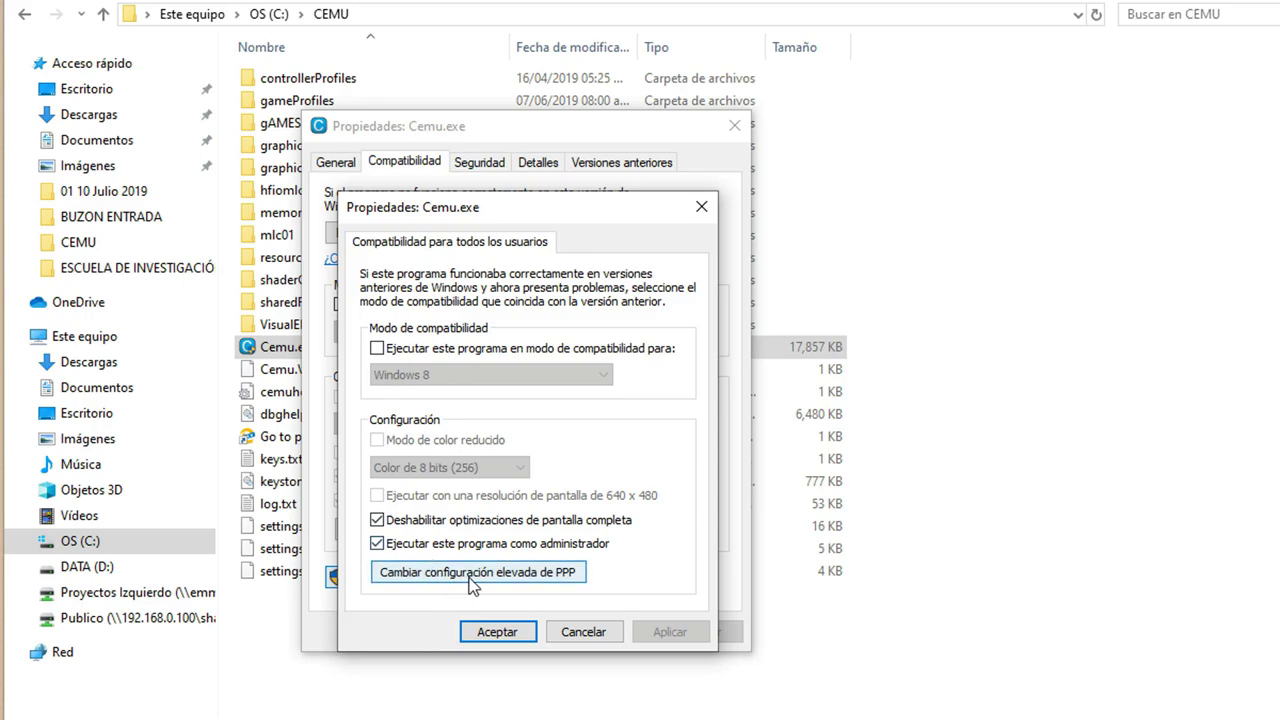
Review the high-DPI scaling settings of Cemu.exe, and accept them and the compatibility settings to close the properties.
{"action": "left_click", "coordinate": [522, 578]}
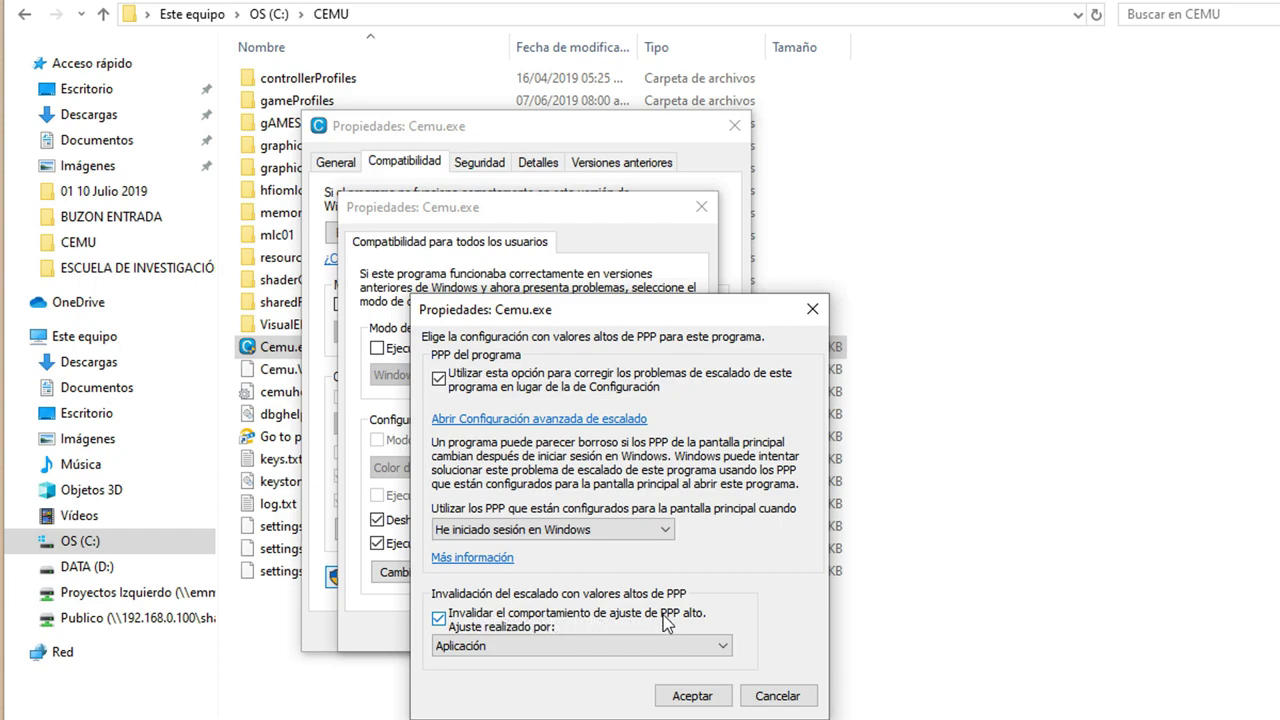
{"action": "left_click", "coordinate": [672, 695]}
{"action": "left_click", "coordinate": [497, 632]}
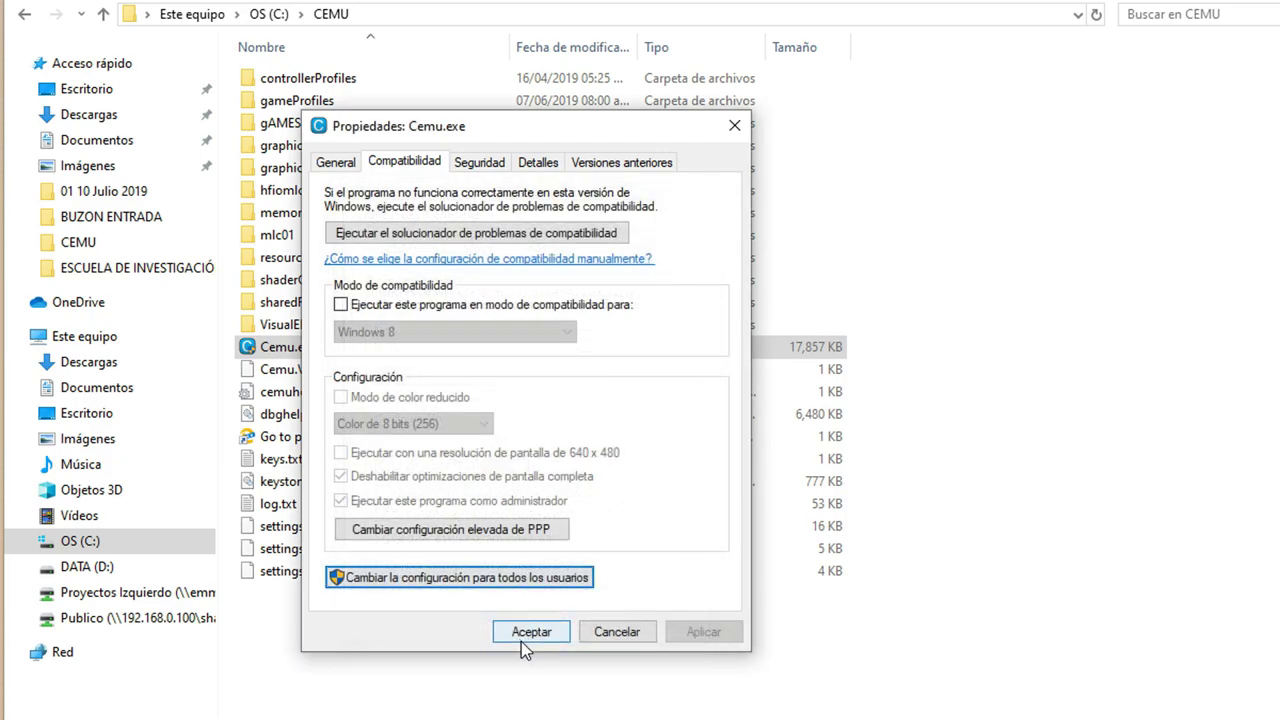
{"action": "left_click", "coordinate": [525, 632]}
{"action": "left_click", "coordinate": [503, 700]}
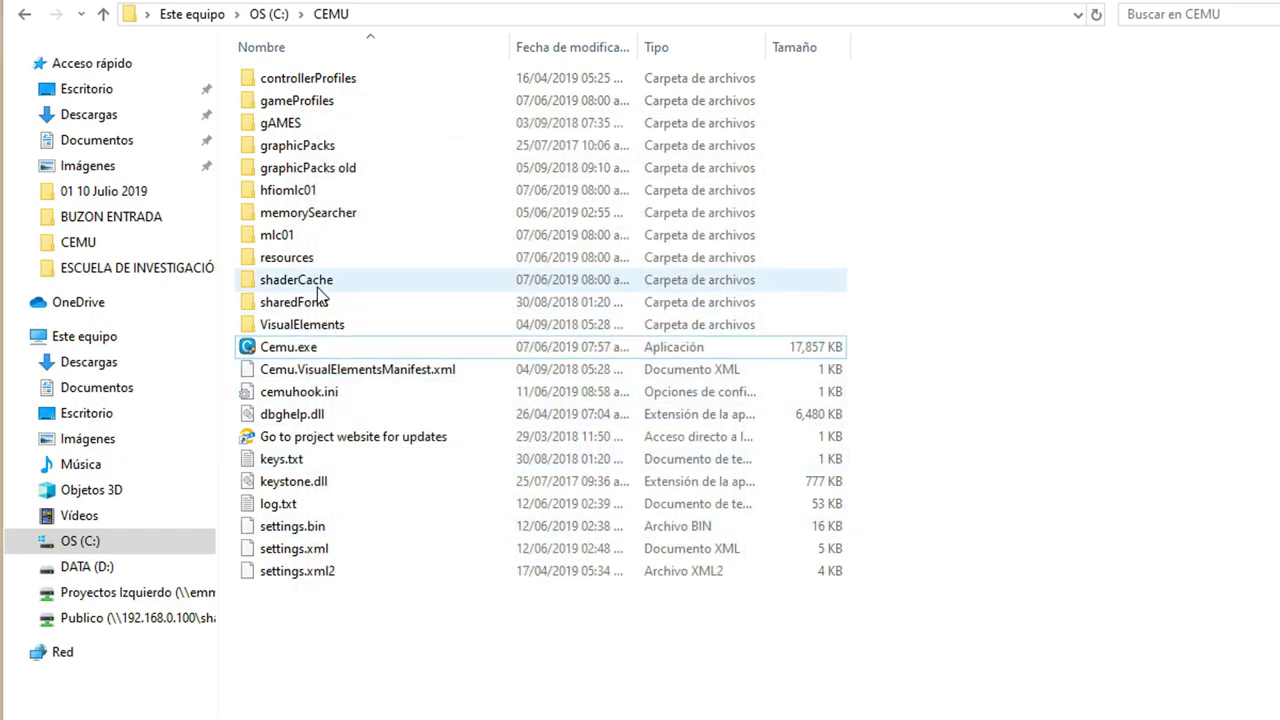
Open the transferable folder inside the shaderCache folder of CEMU.
{"action": "mouse_move", "coordinate": [320, 296]}
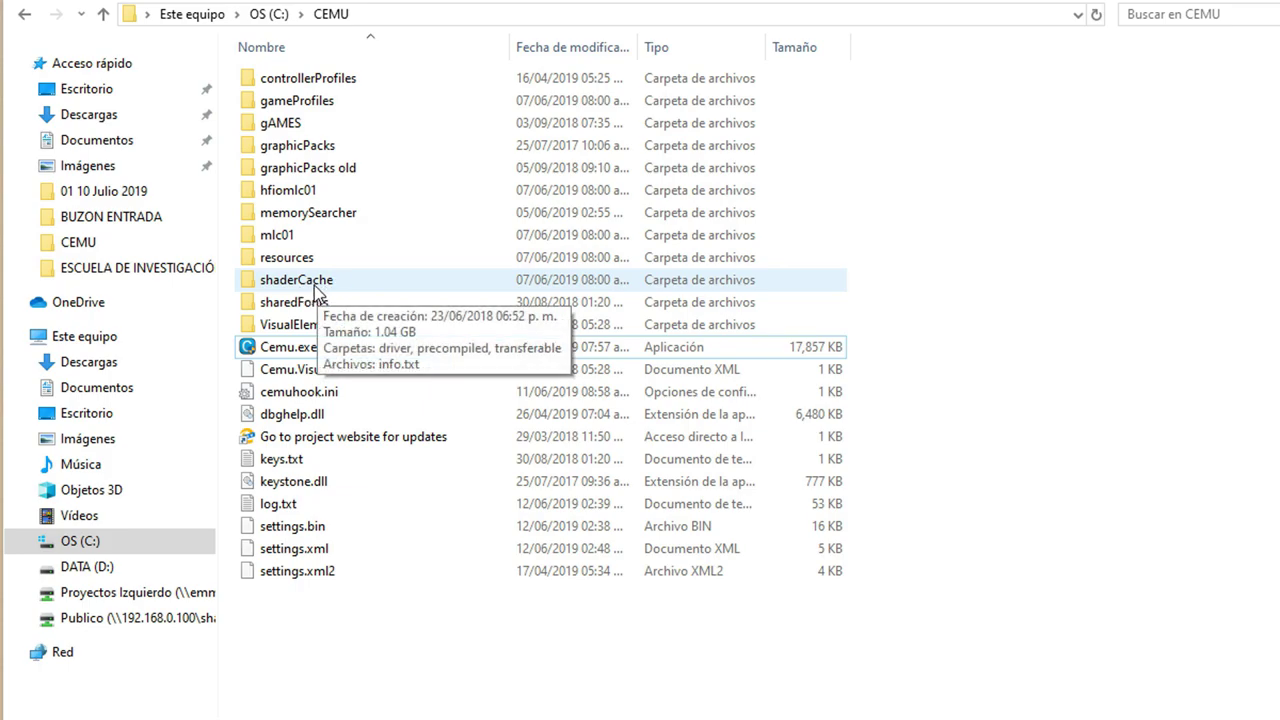
{"action": "double_click", "coordinate": [315, 287]}
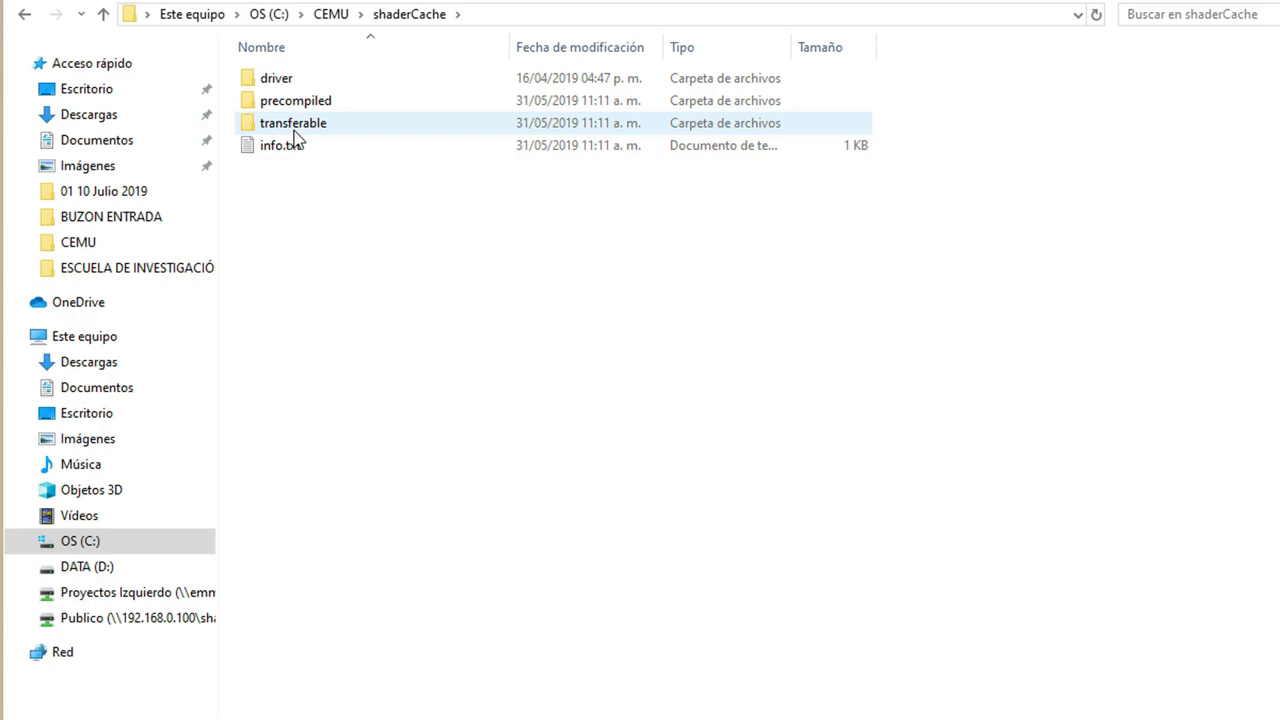
{"action": "mouse_move", "coordinate": [305, 129]}
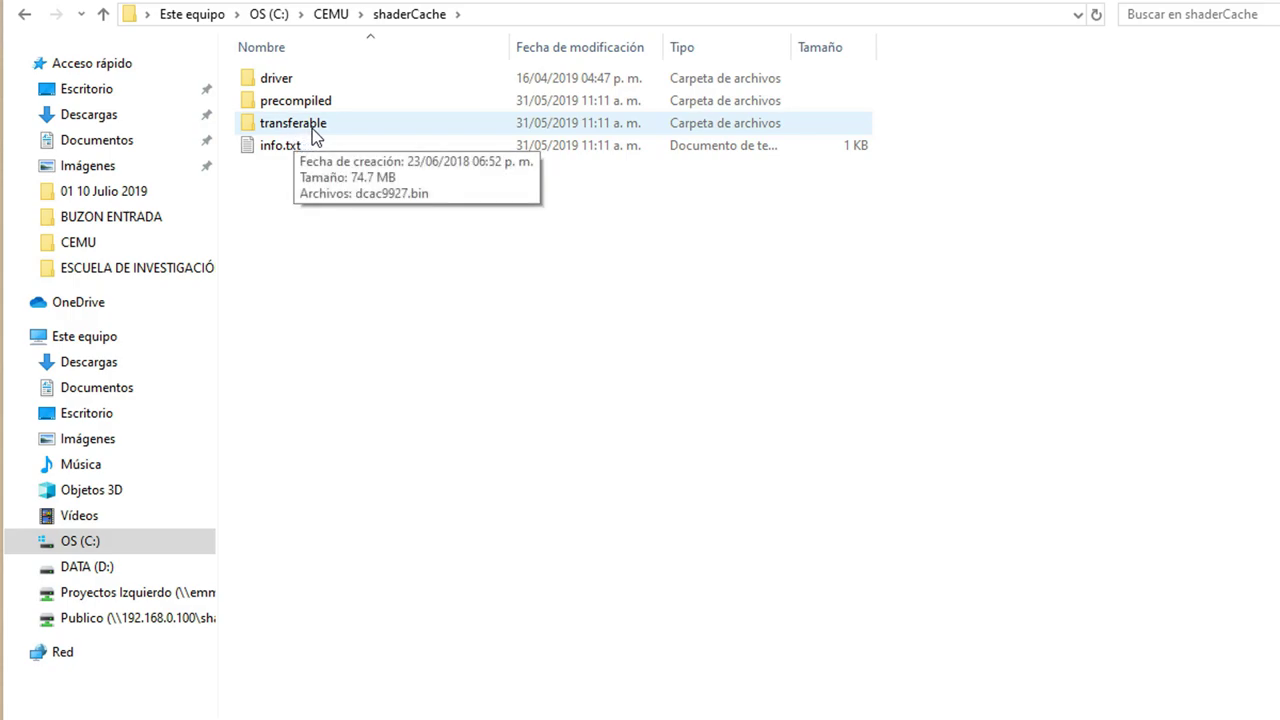
{"action": "double_click", "coordinate": [312, 128]}
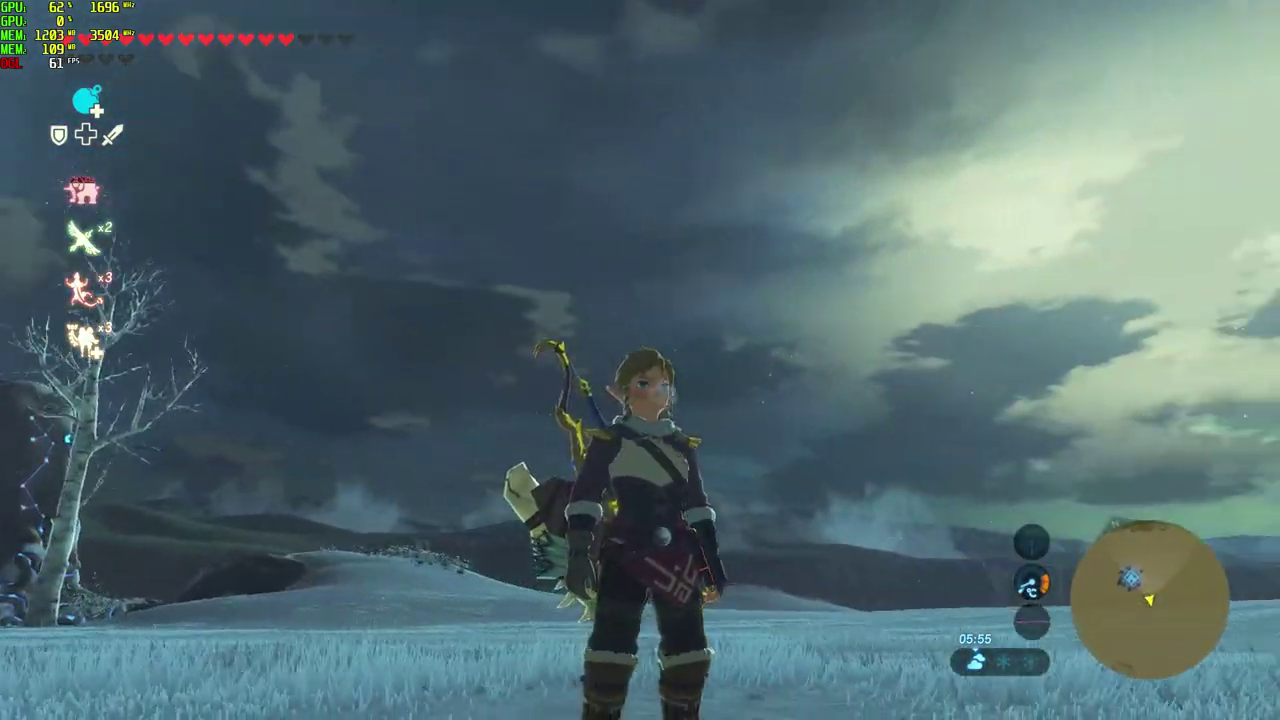
{"action": "key", "text": "w"}
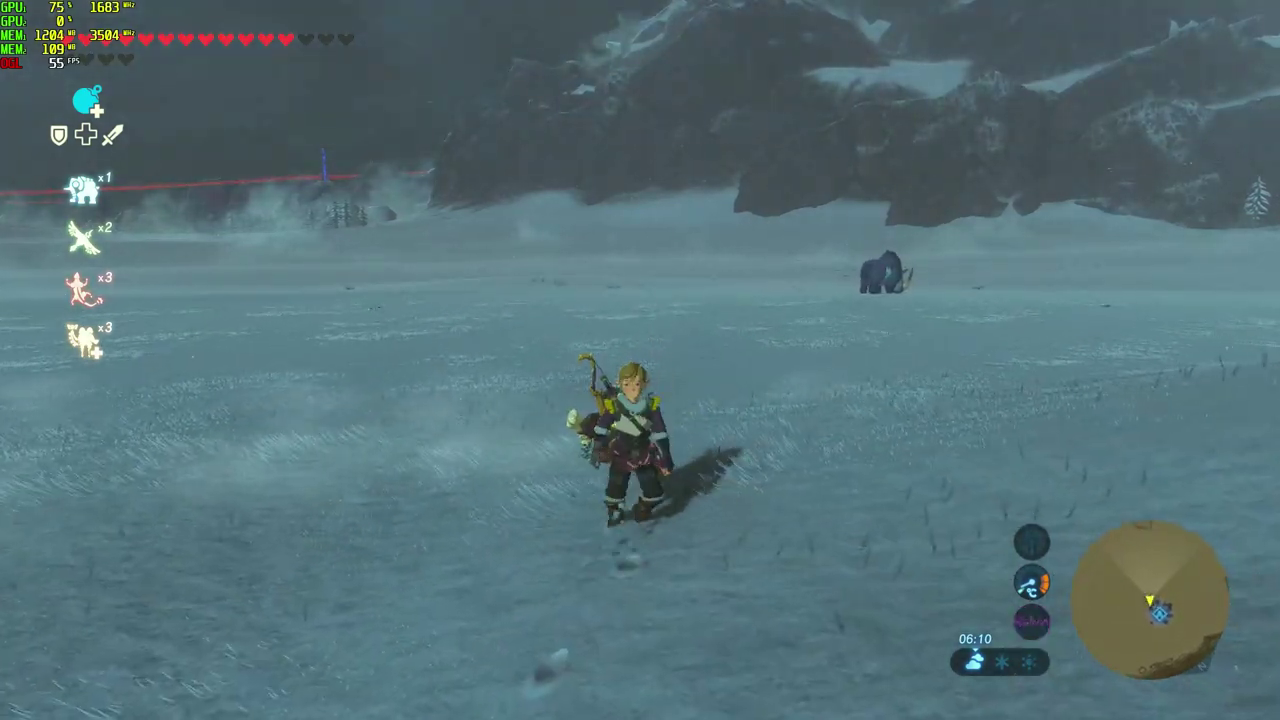
{"action": "key", "text": "m"}
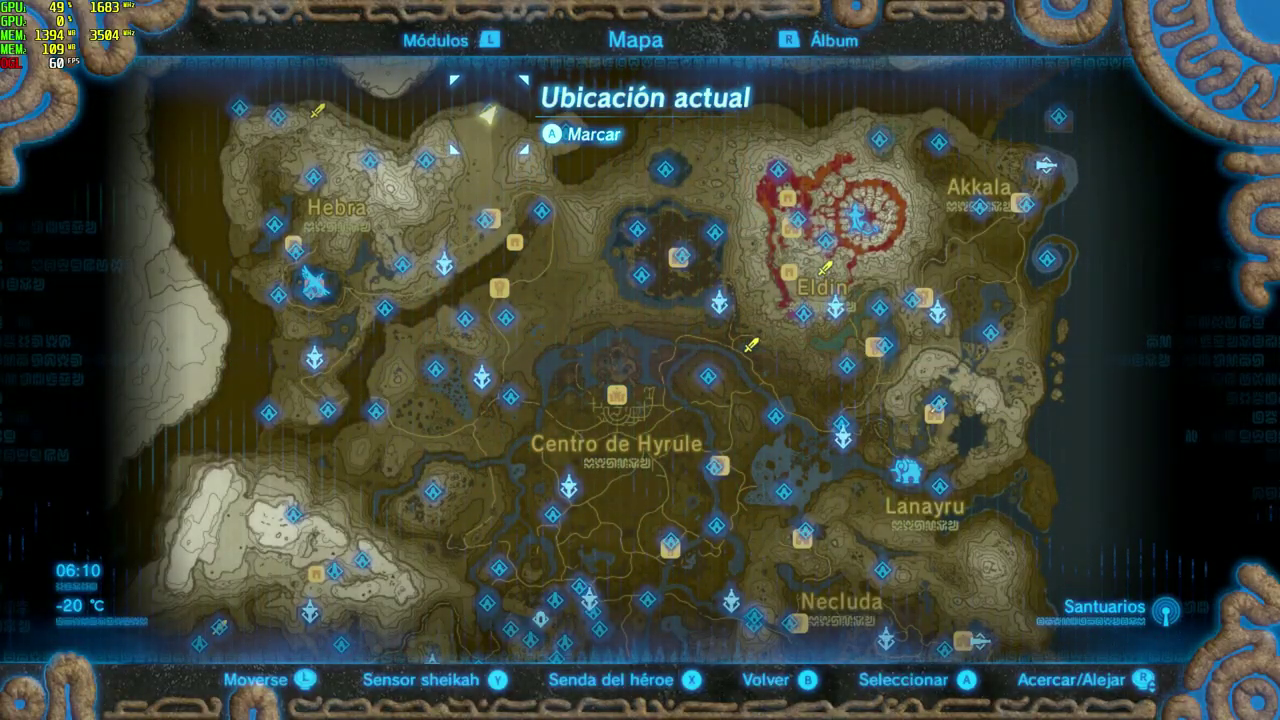
{"action": "key", "text": "s"}
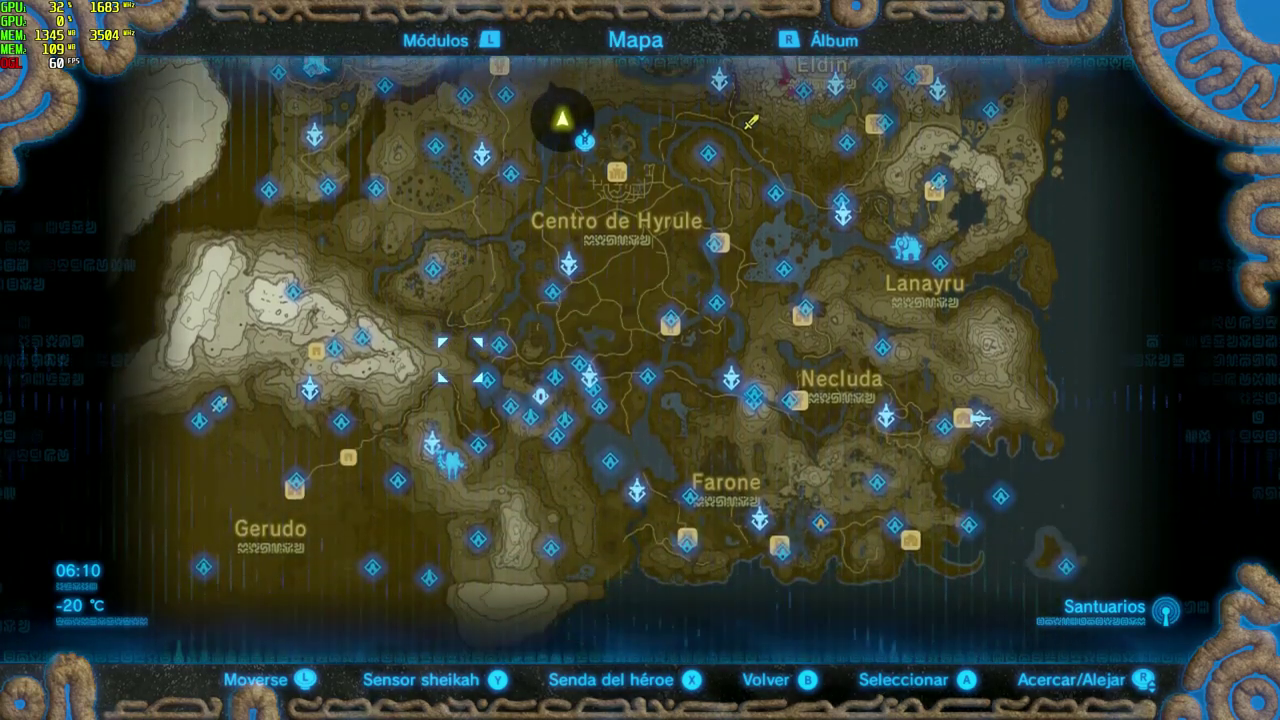
Select the Bestia divina Vah Naboris marker on the map and teleport there with Teletransportarse.
{"action": "key", "text": "a"}
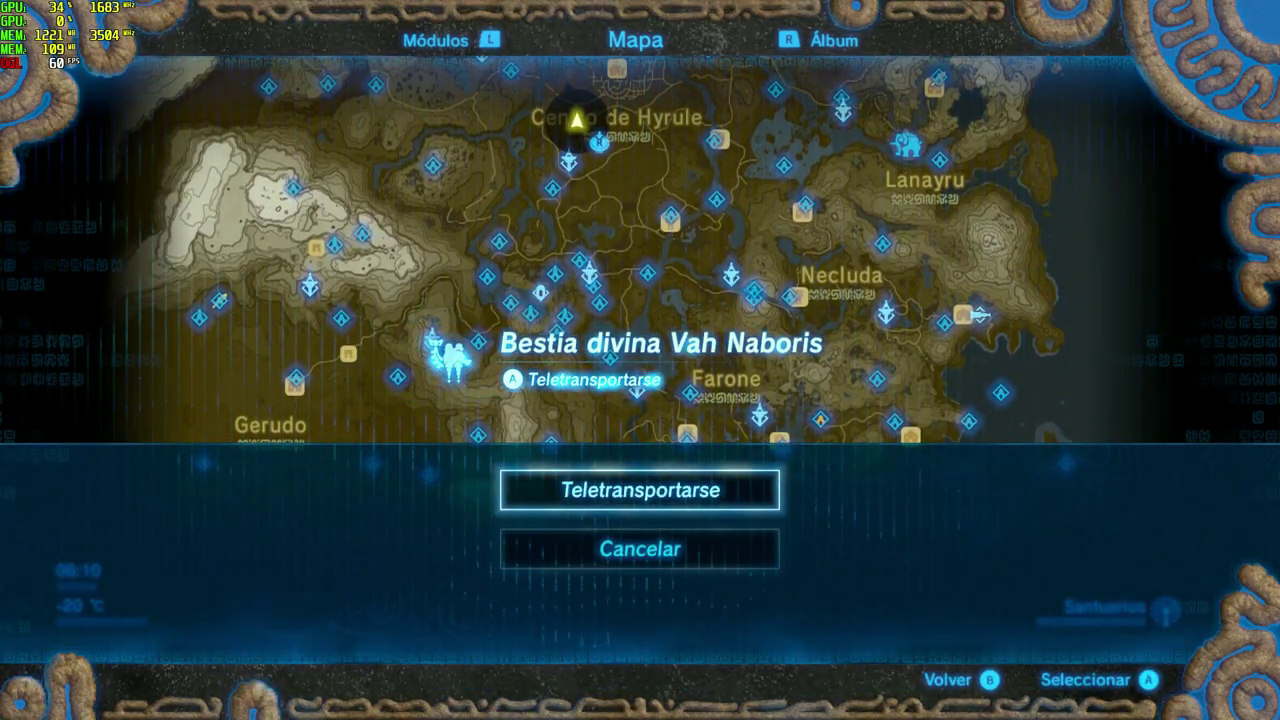
{"action": "key", "text": "m"}
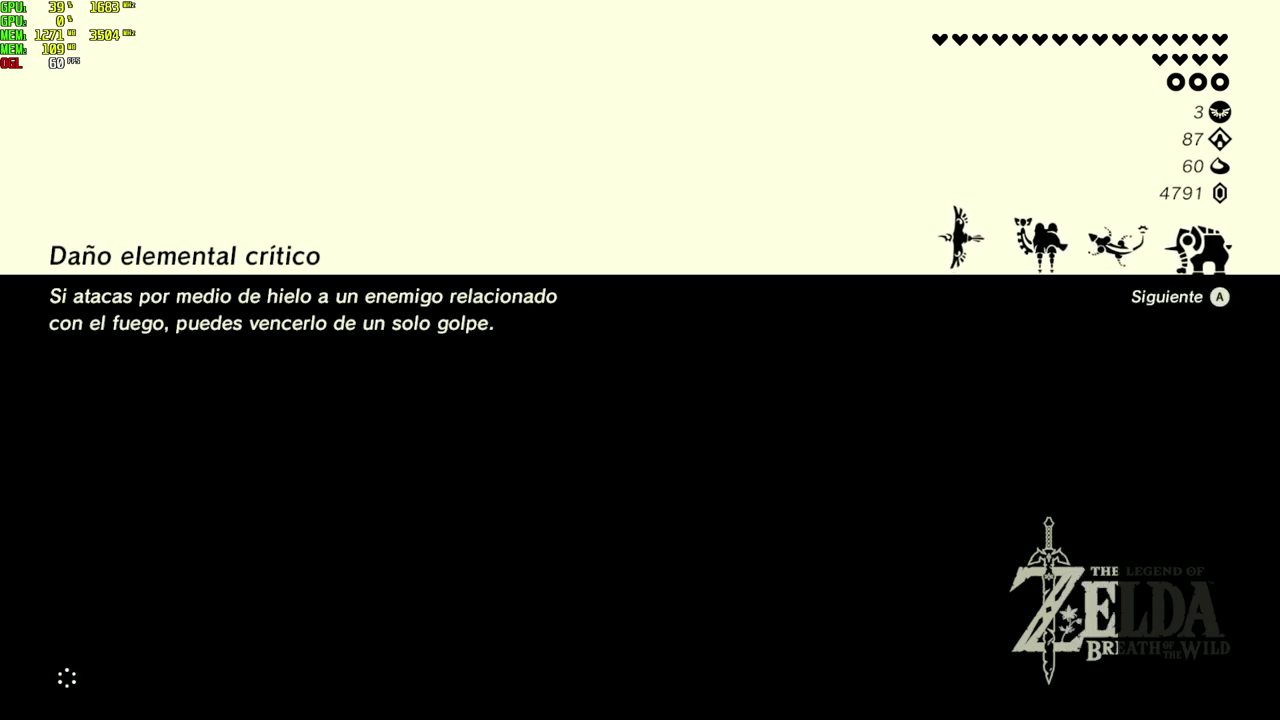
{"action": "key", "text": "a"}
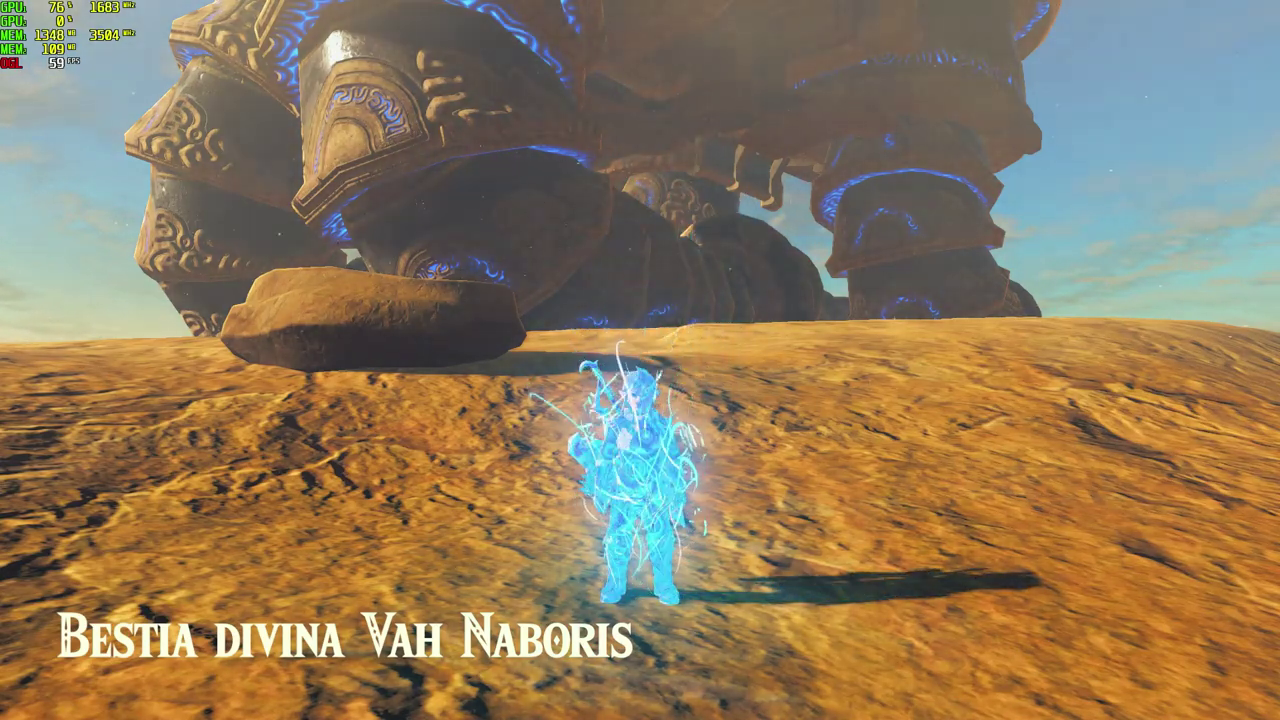
{"action": "key", "text": "a"}
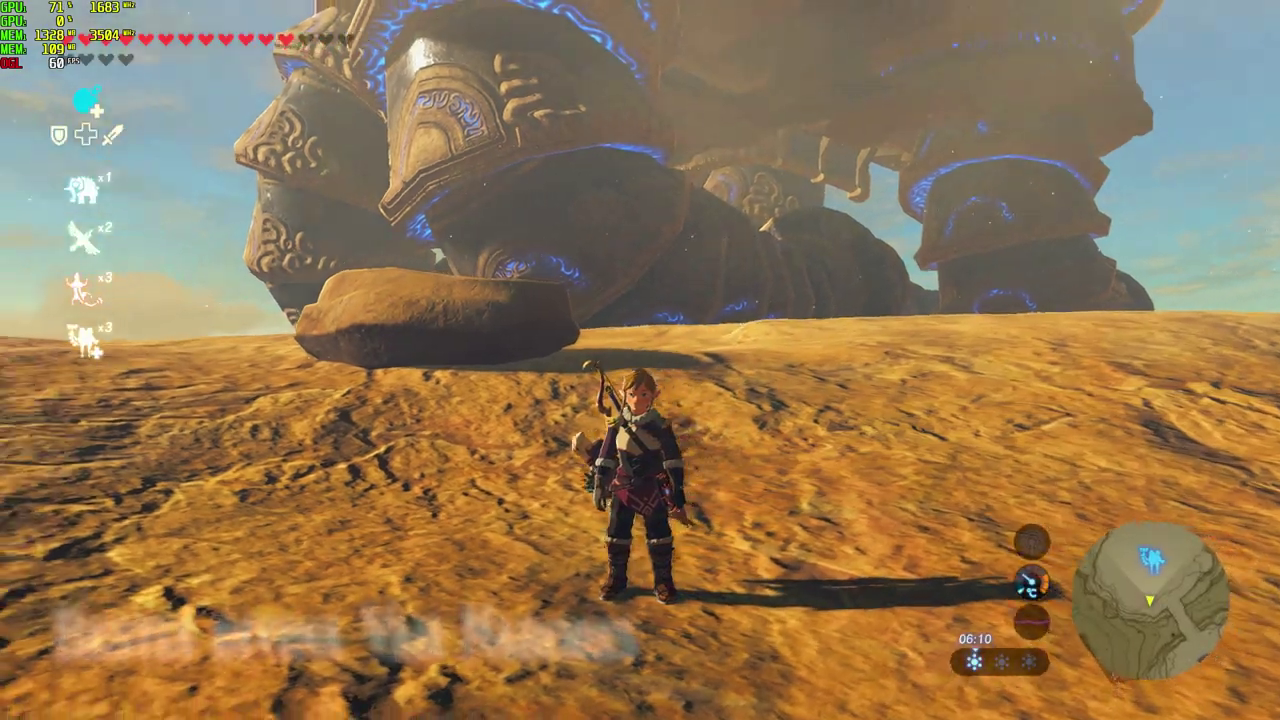
Run across the rocky plateau beside Vah Naboris to the cliff edge overlooking the valley.
{"action": "key", "text": "w"}
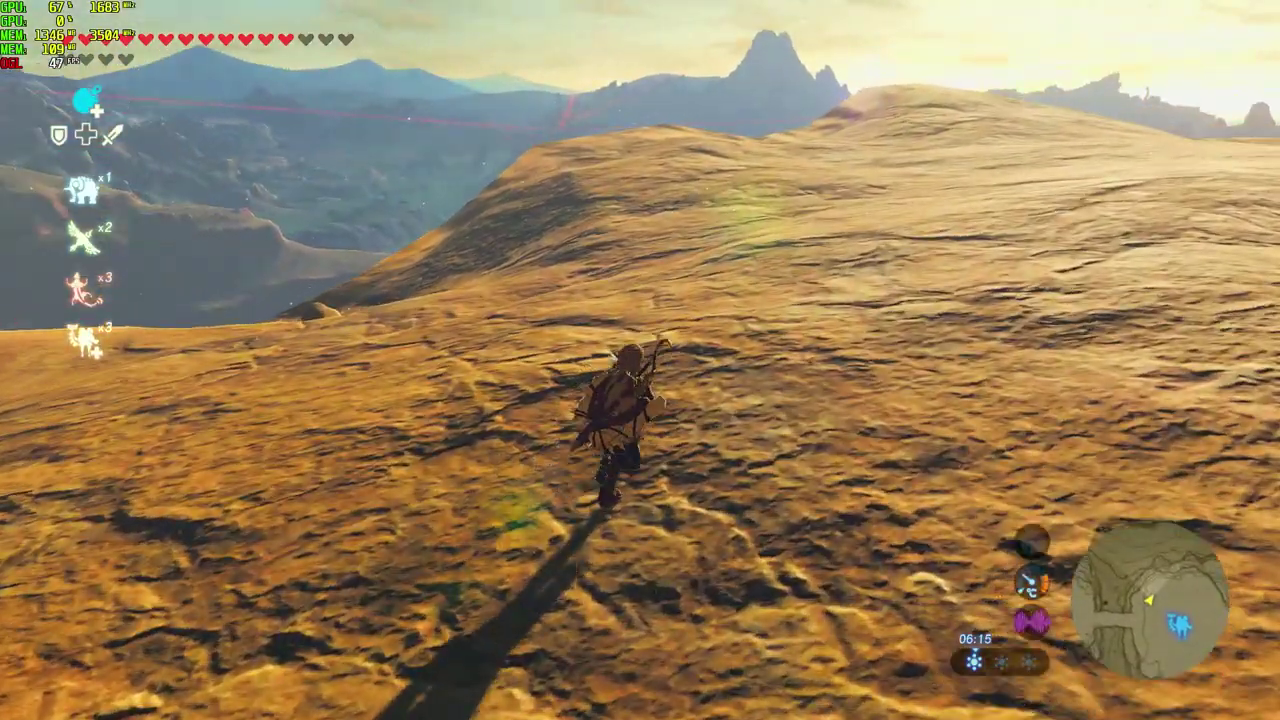
{"action": "key", "text": "w"}
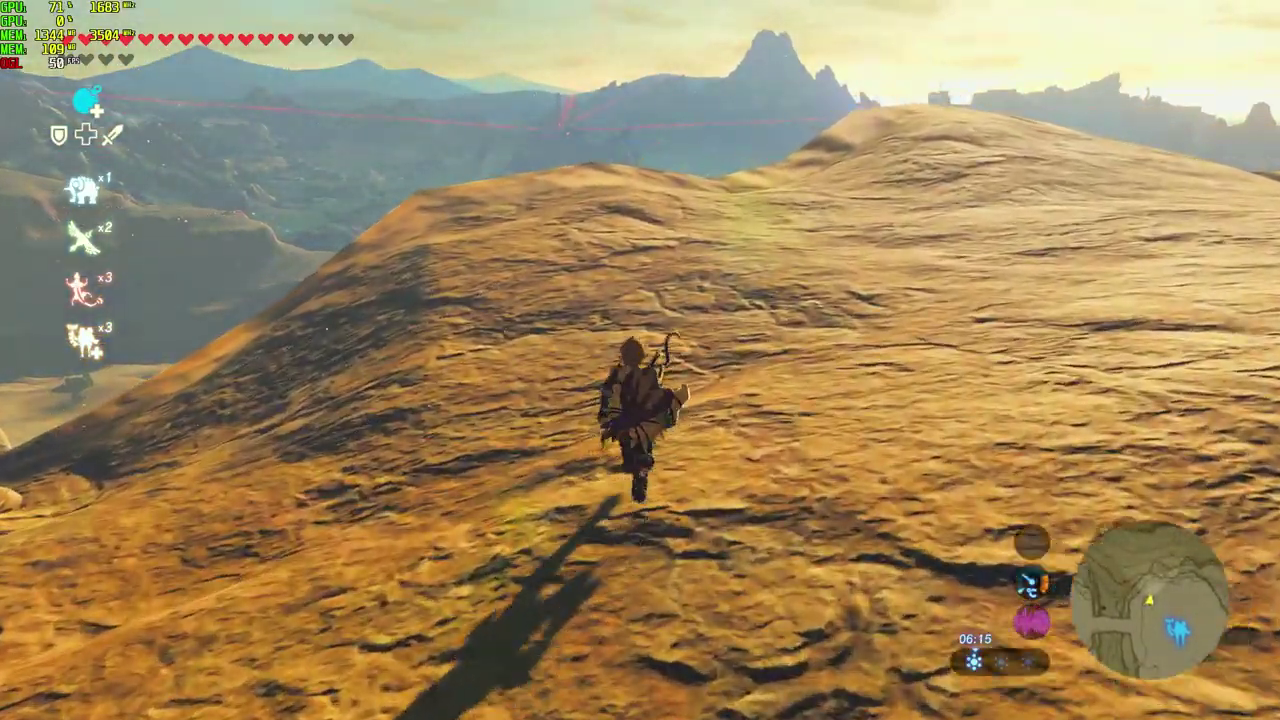
{"action": "key", "text": "a"}
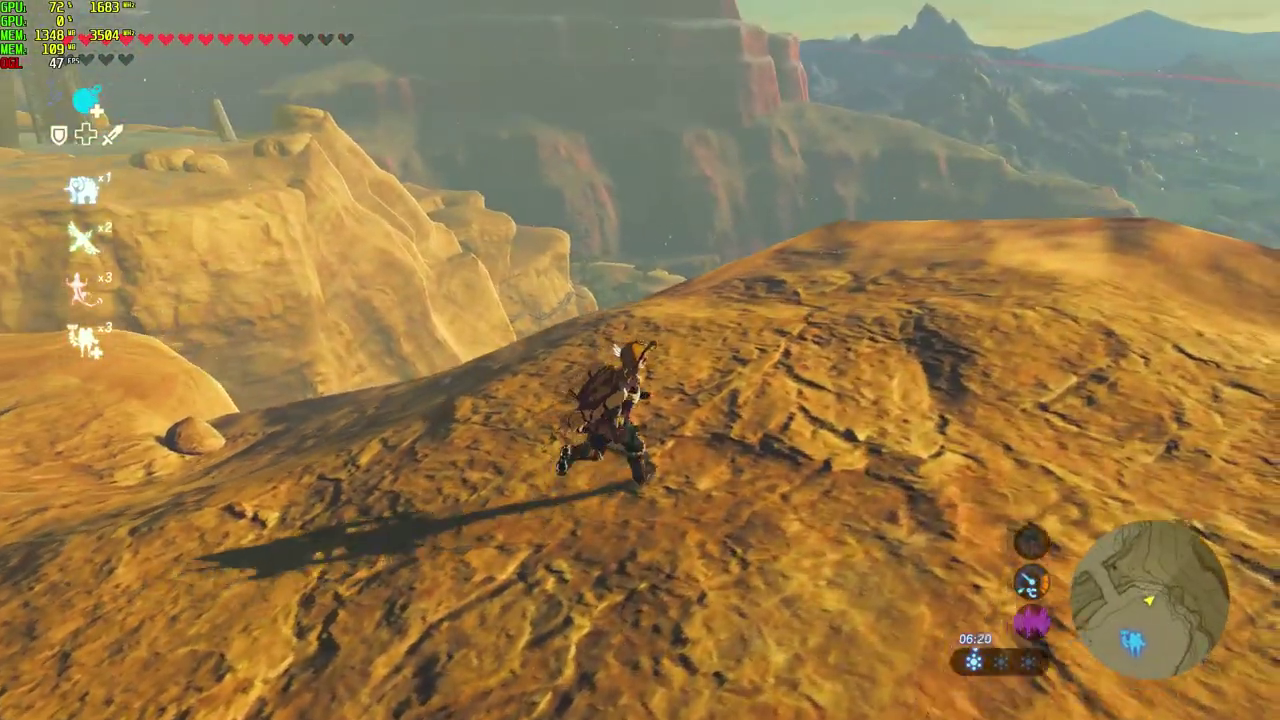
{"action": "key", "text": "a"}
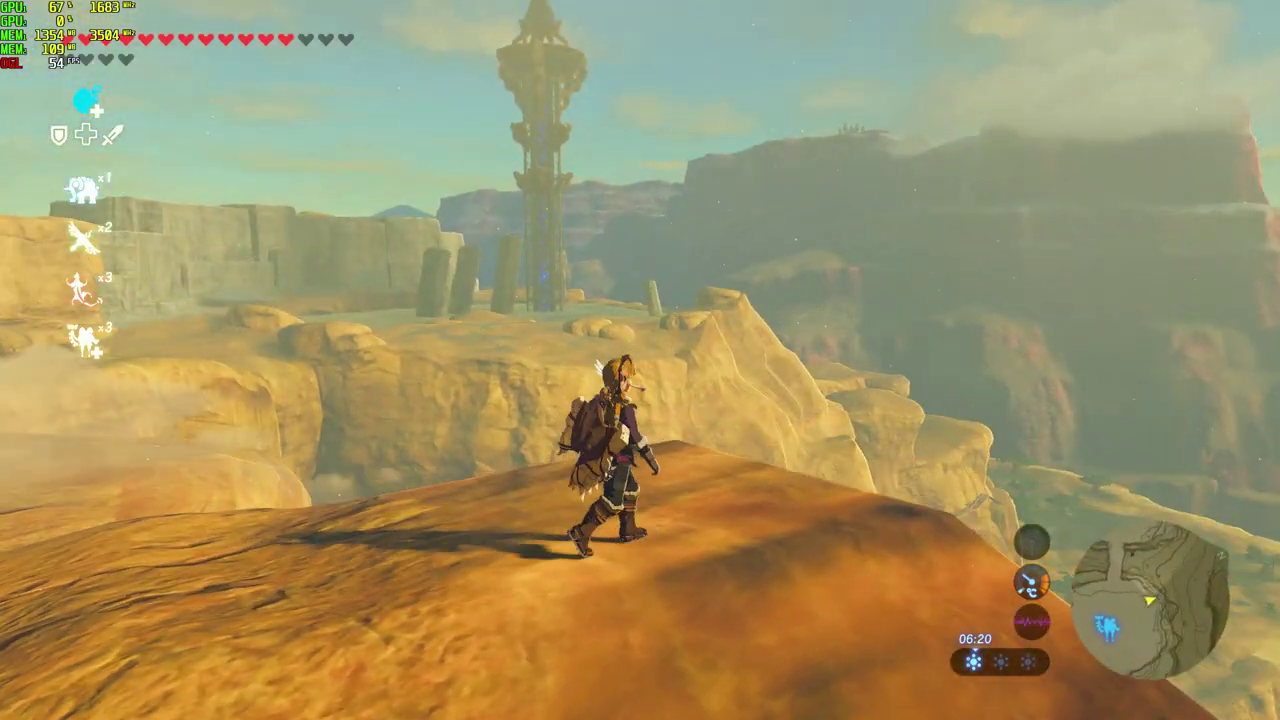
{"action": "key", "text": "d"}
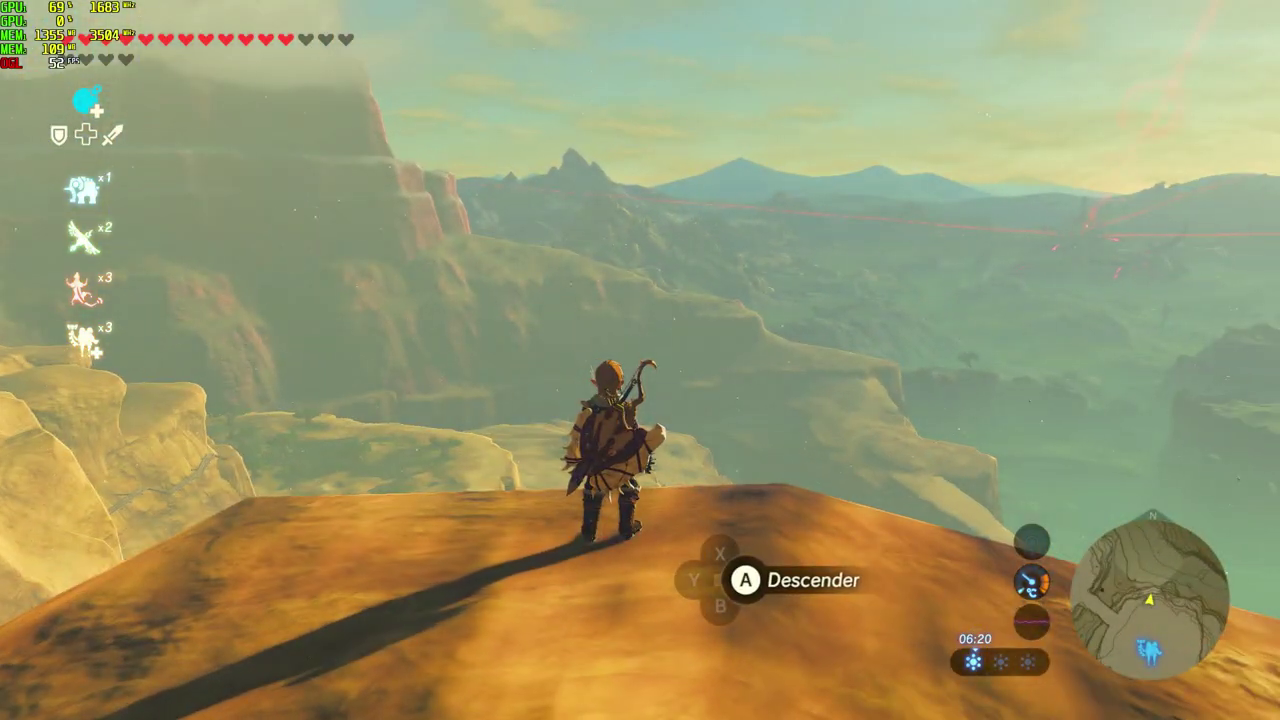